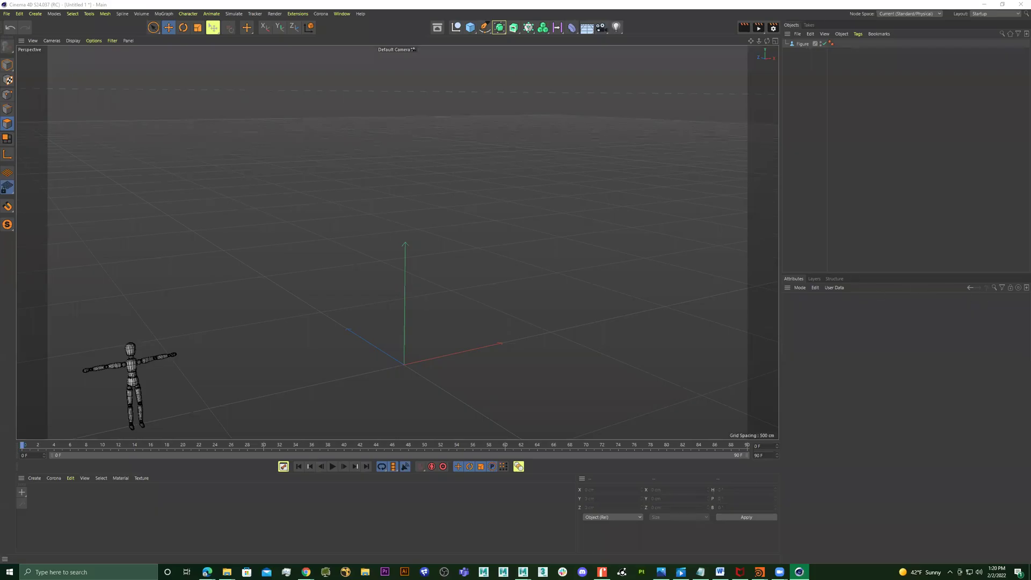
Switch to the browser and review the Corn Flakes box texture image and the cereal box dimensions diagram for reference.
click(444, 269)
alt+drag(444, 270, 419, 233)
mouse_move(218, 571)
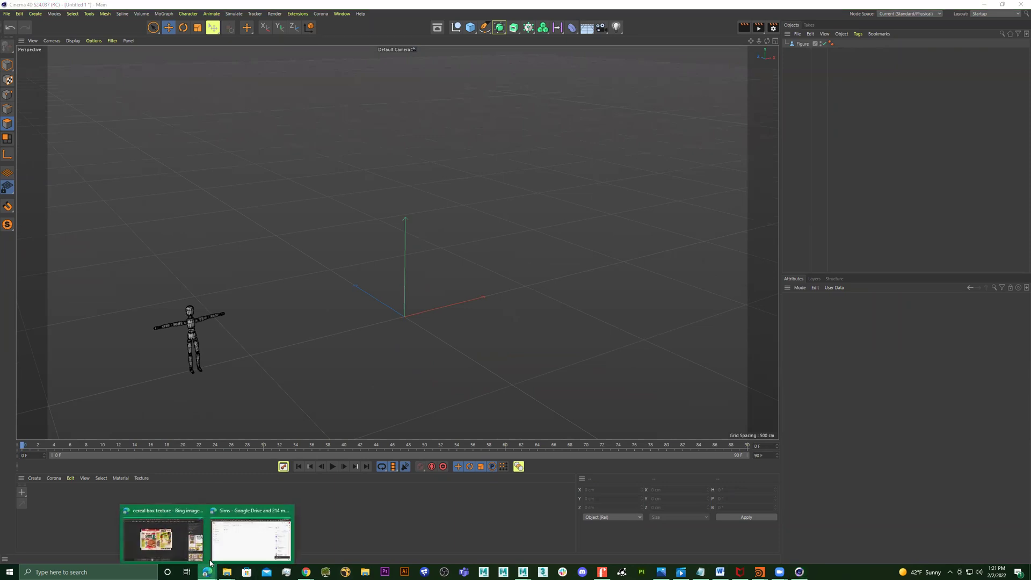
click(246, 536)
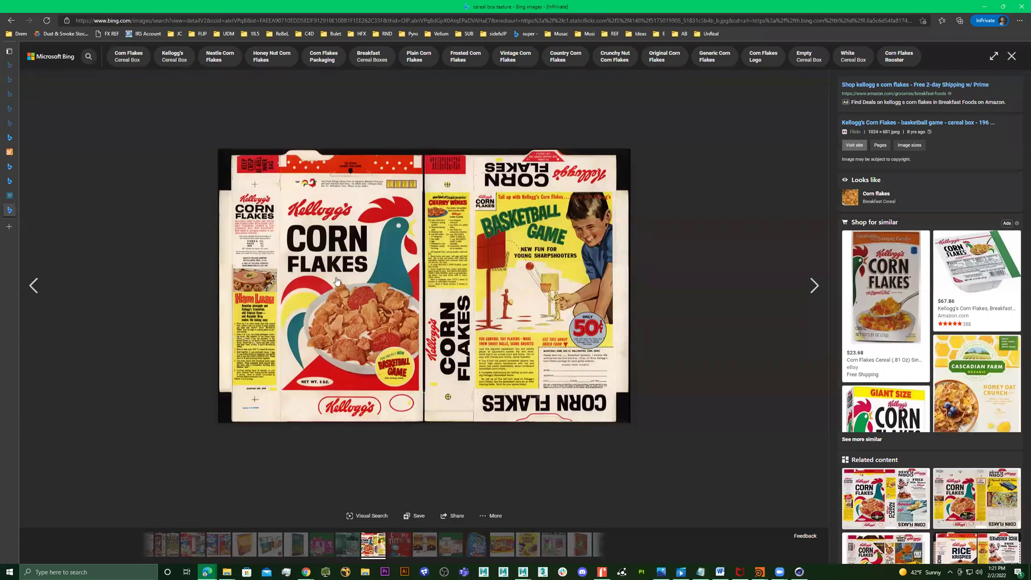
click(482, 135)
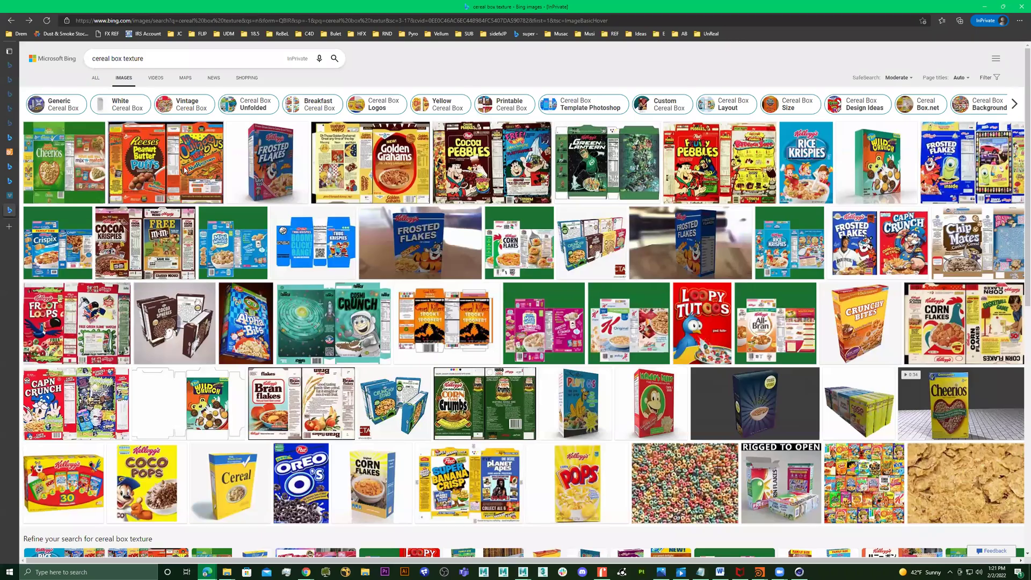
click(172, 185)
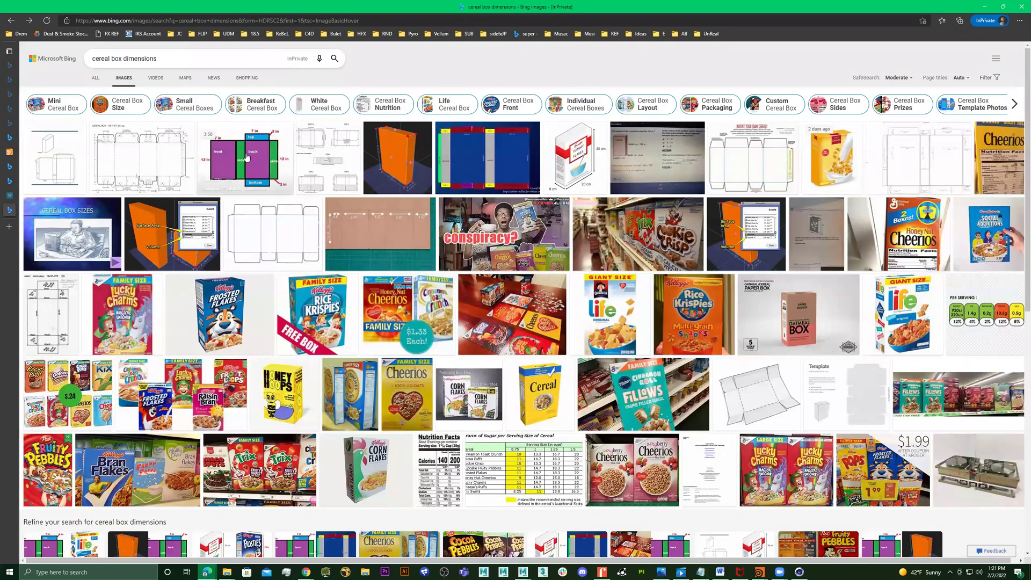
click(291, 191)
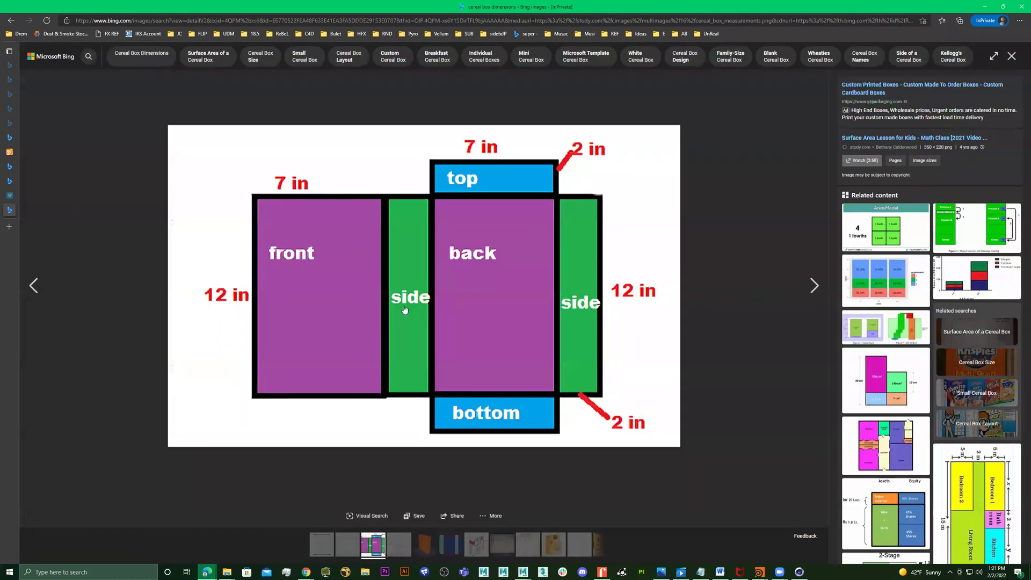
click(984, 9)
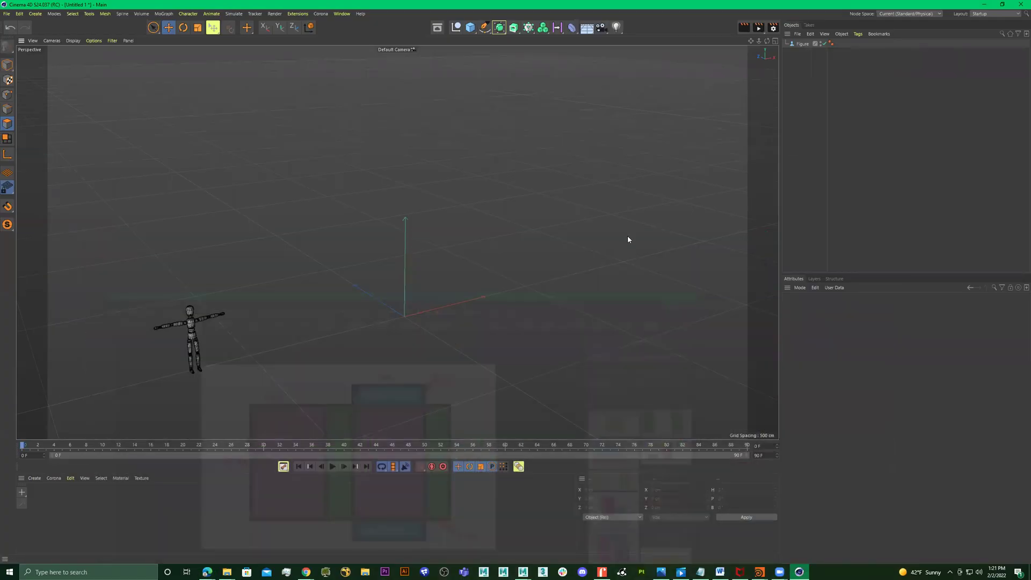
Add a cube and set its size to 7 cm in X, 12 cm in Y and 2 cm in Z.
click(471, 28)
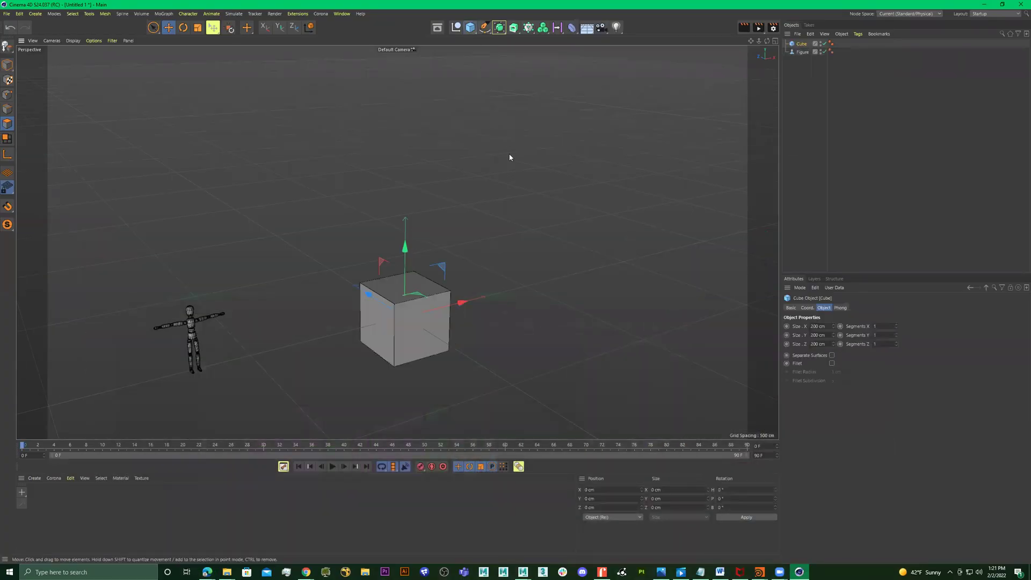
scroll(504, 301, up, 5)
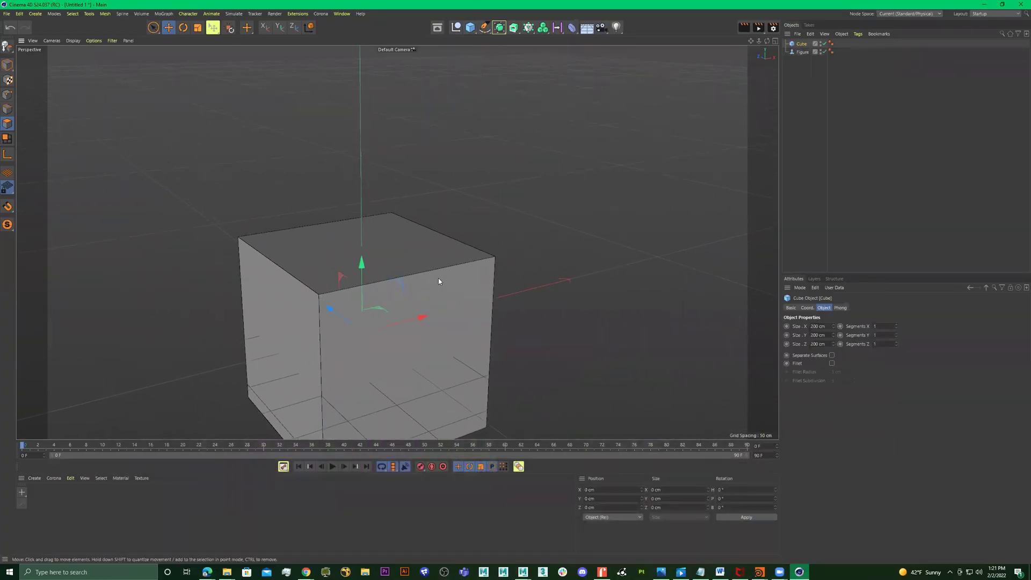
alt+drag(439, 278, 399, 215)
alt+right_drag(399, 214, 437, 221)
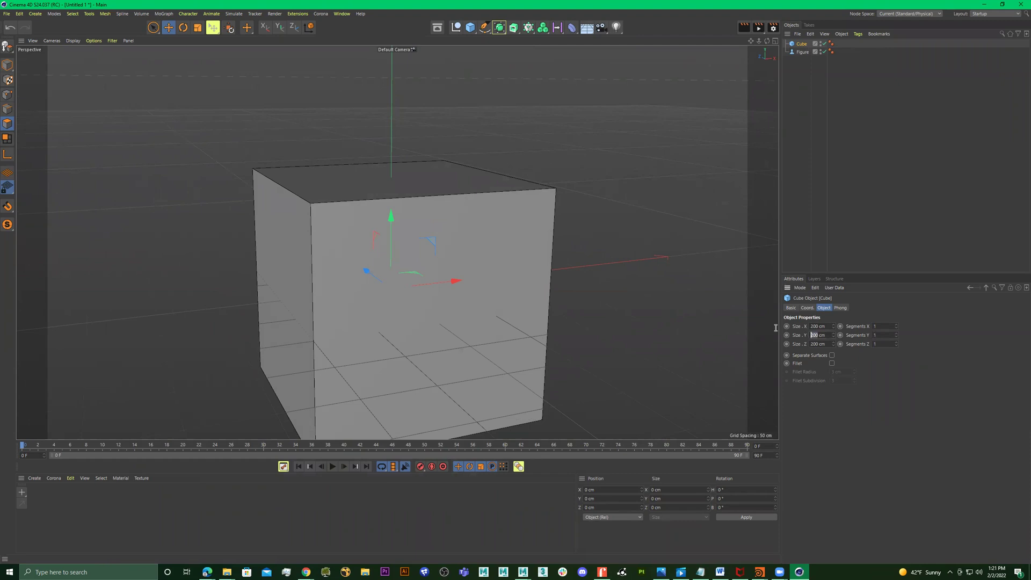
text(12)
key(Return)
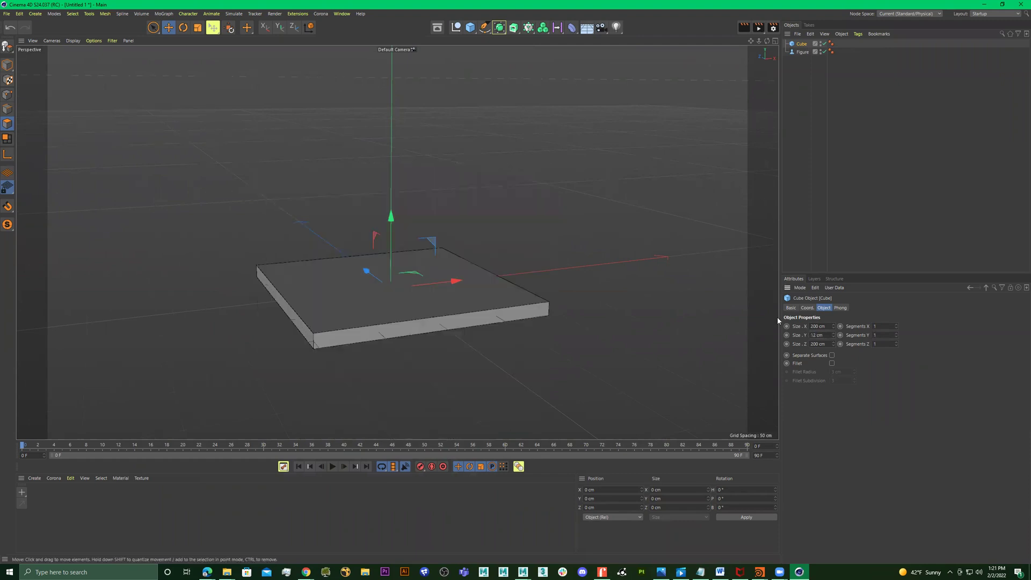
alt+right_drag(421, 294, 479, 272)
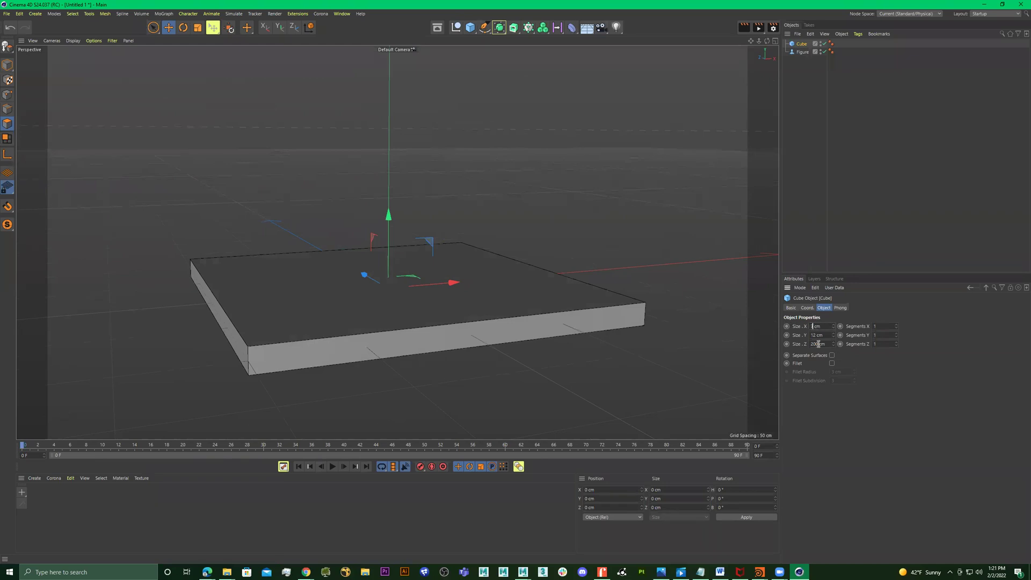
key(Return)
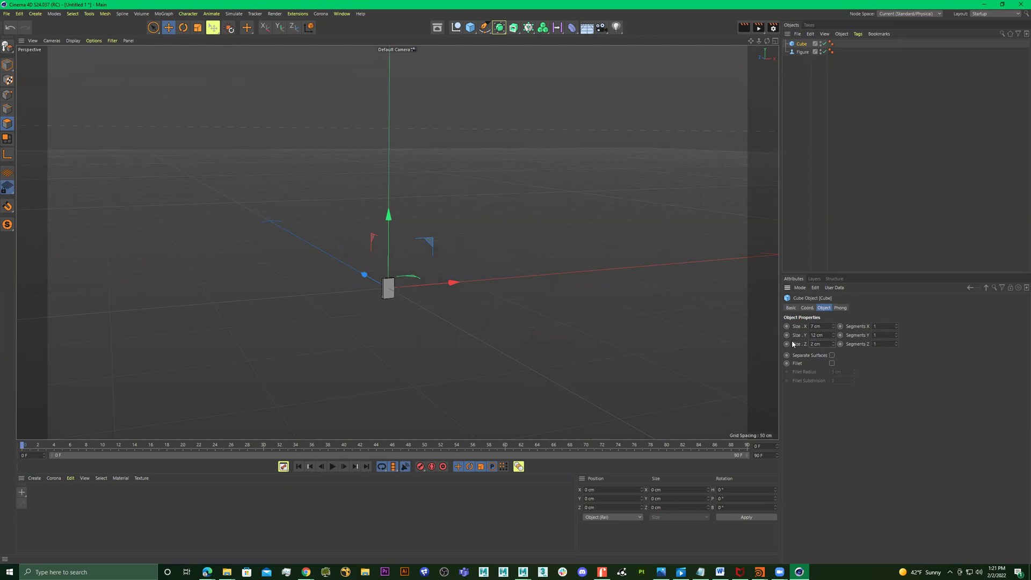
Scale the box-shaped cube up uniformly to many times its size.
key(h)
alt+drag(180, 226, 348, 278)
scroll(348, 278, up, 5)
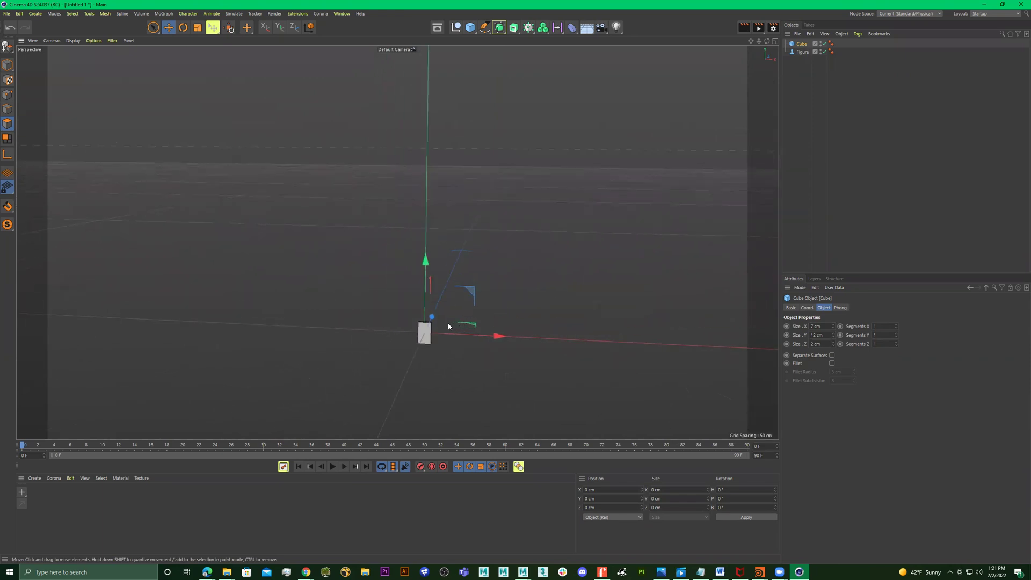
key(t)
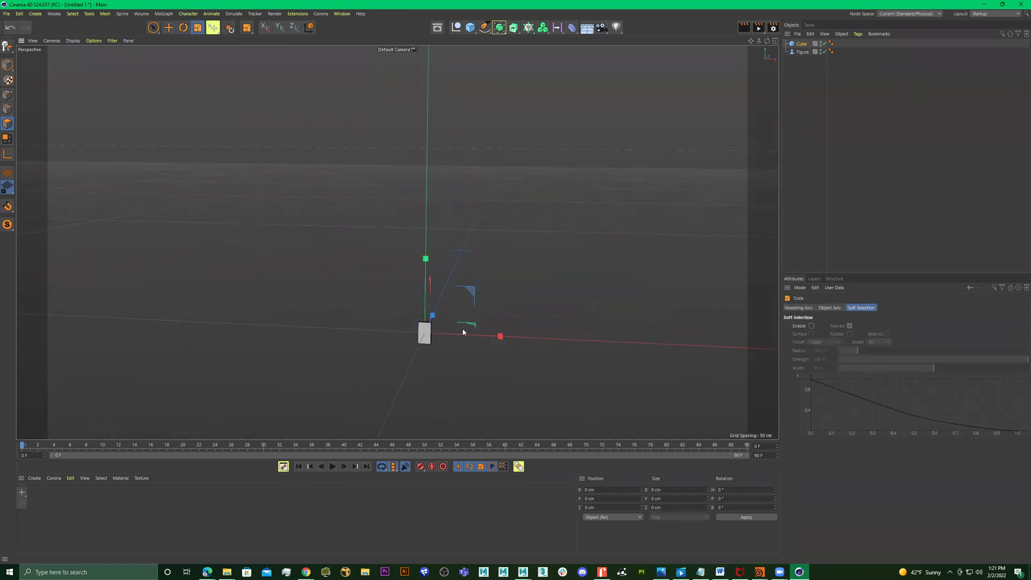
drag(320, 212, 408, 215)
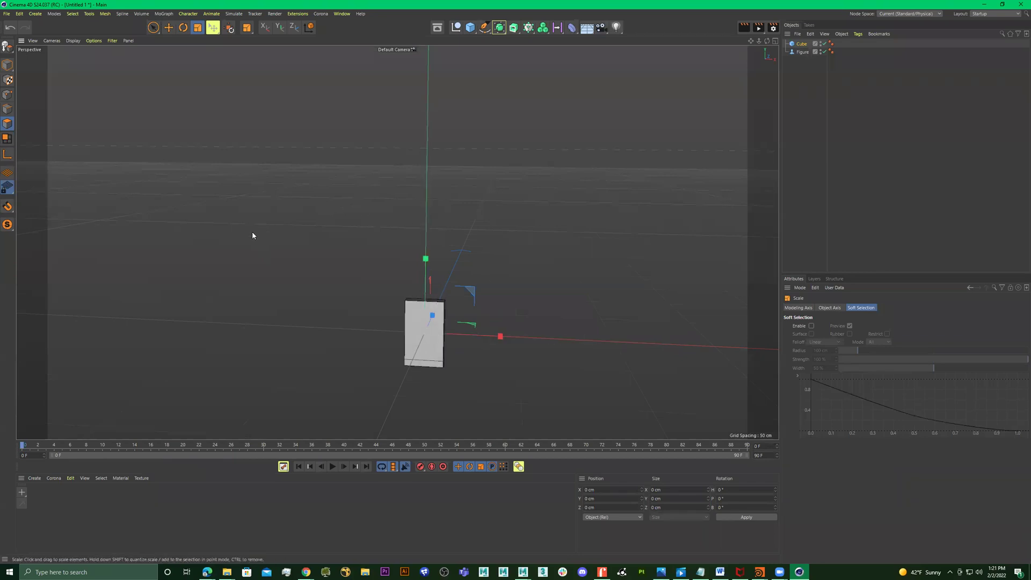
drag(253, 232, 679, 212)
drag(169, 187, 698, 204)
scroll(400, 259, down, 3)
alt+drag(399, 260, 421, 278)
Move the enlarged box straight up along the Y axis so its base sits near the ground grid.
key(e)
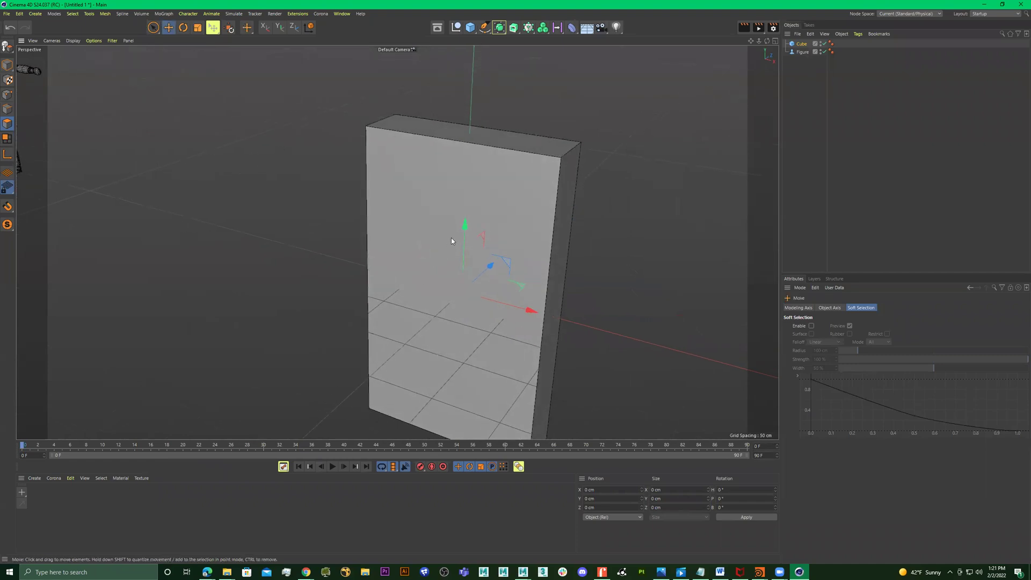
drag(464, 225, 464, 82)
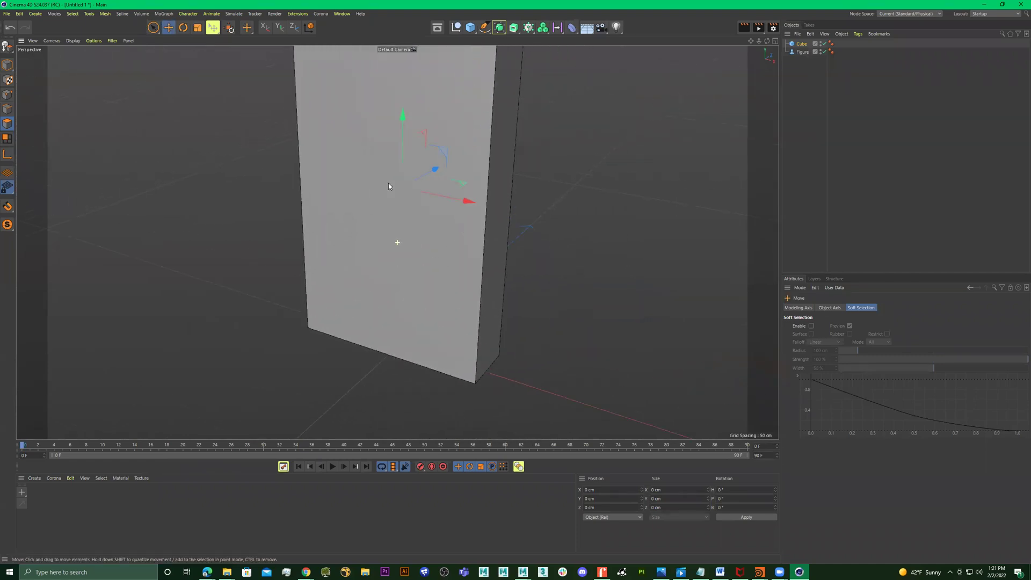
alt+drag(388, 183, 454, 232)
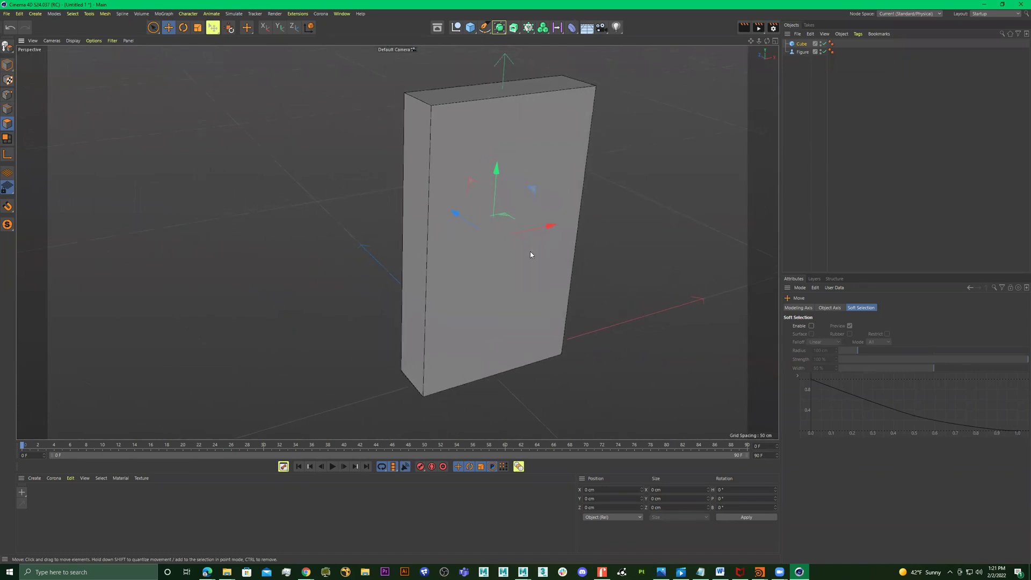
Make the cube editable and switch the interface to the BP - UV Edit layout.
key(c)
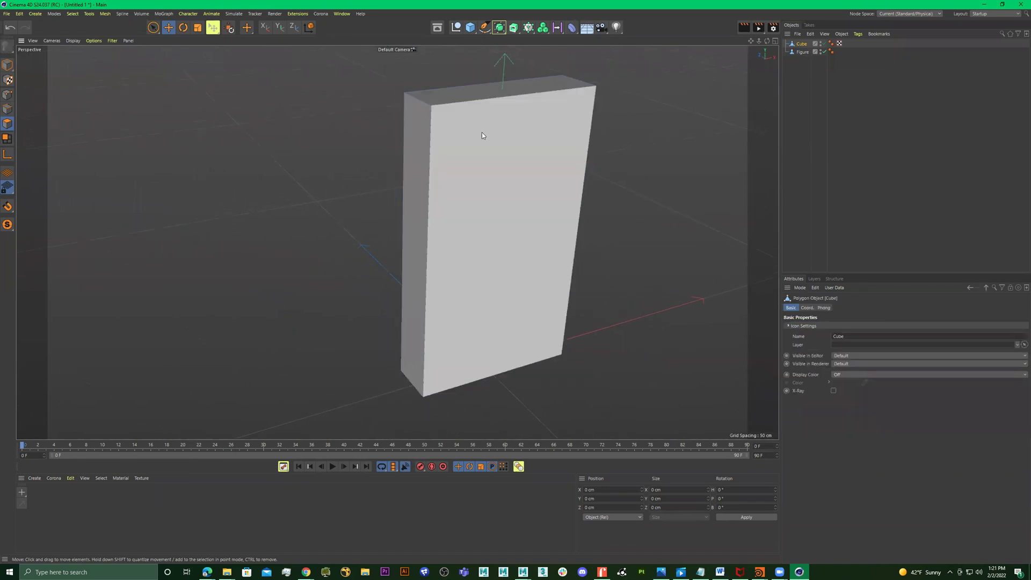
mouse_move(481, 171)
alt+mouse_down()
mouse_move(504, 175)
mouse_move(525, 159)
mouse_move(350, 188)
mouse_move(473, 173)
alt+mouse_up()
click(1001, 14)
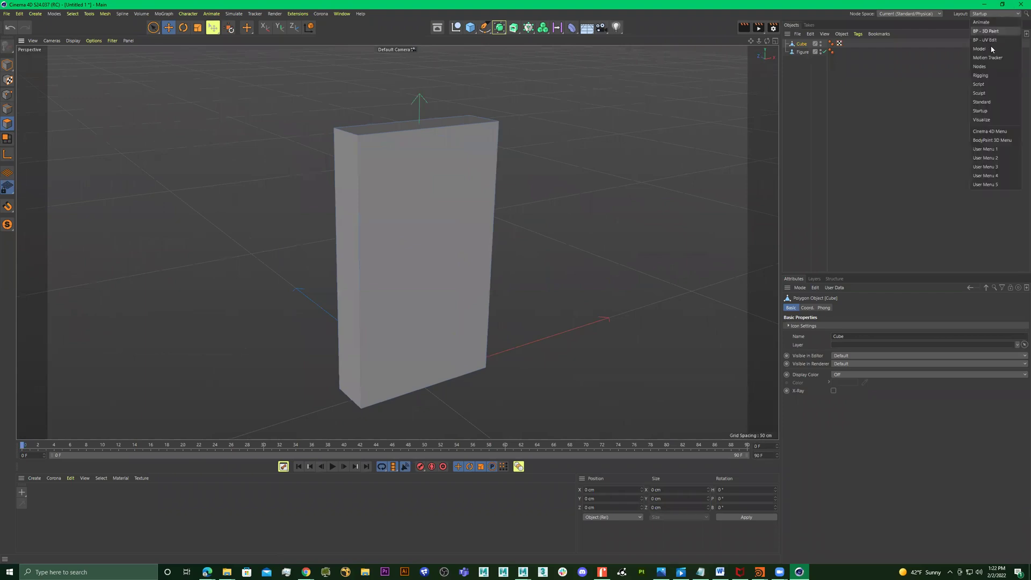
click(994, 43)
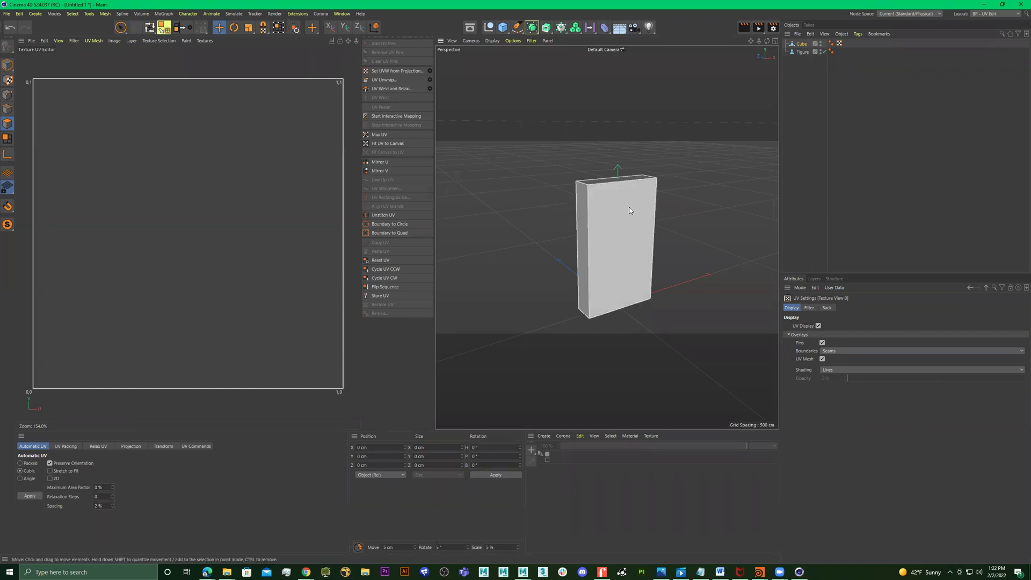
Select the box's large front face and inspect its UV island in the UV editor.
alt+drag(633, 217, 657, 226)
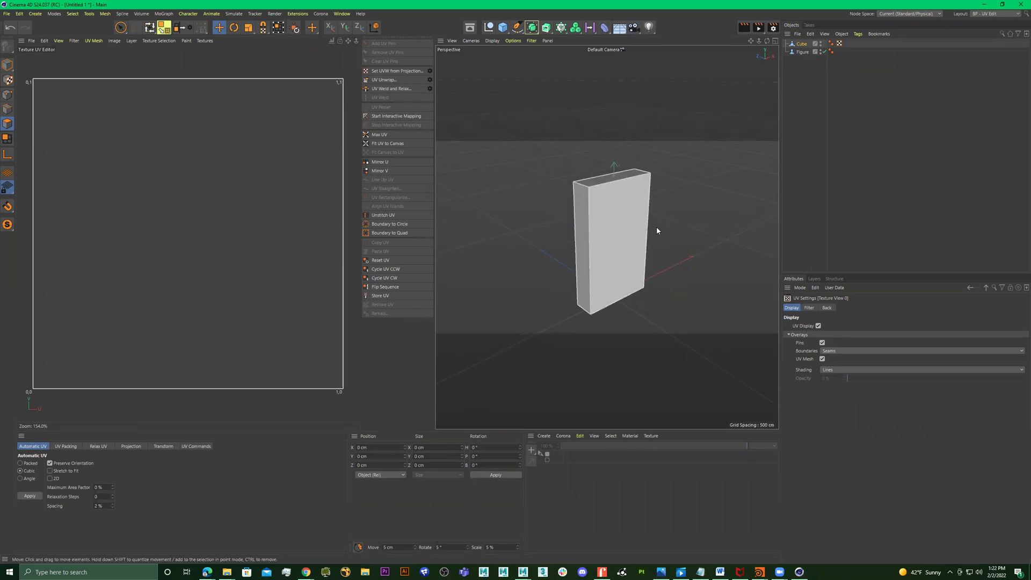
click(595, 249)
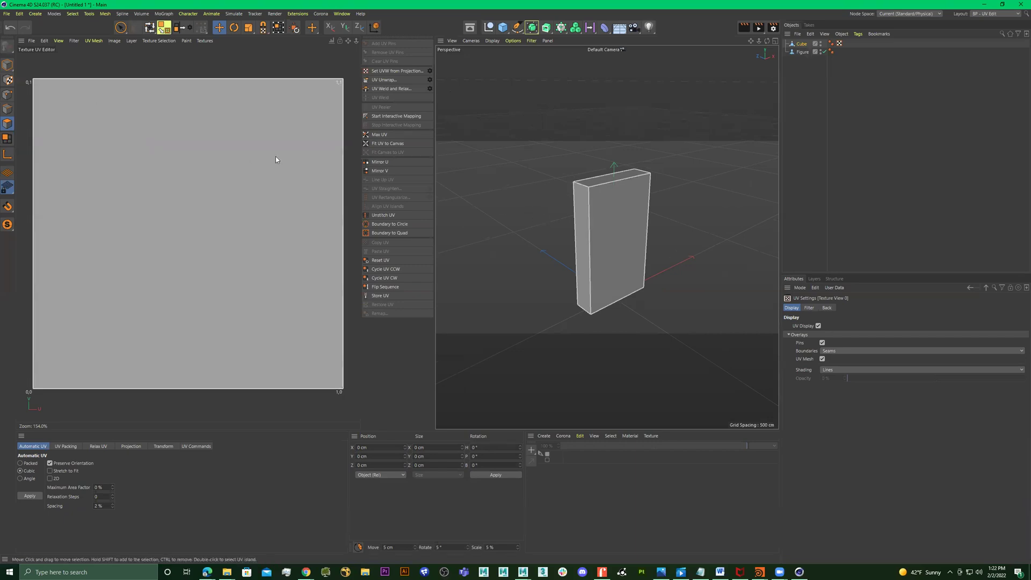
key(ctrl+z)
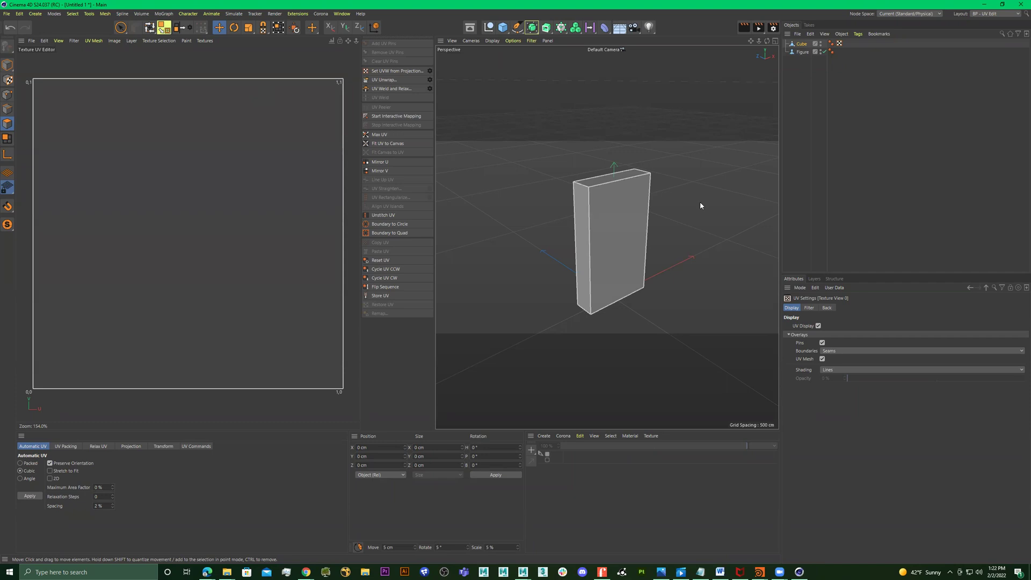
alt+drag(700, 206, 596, 206)
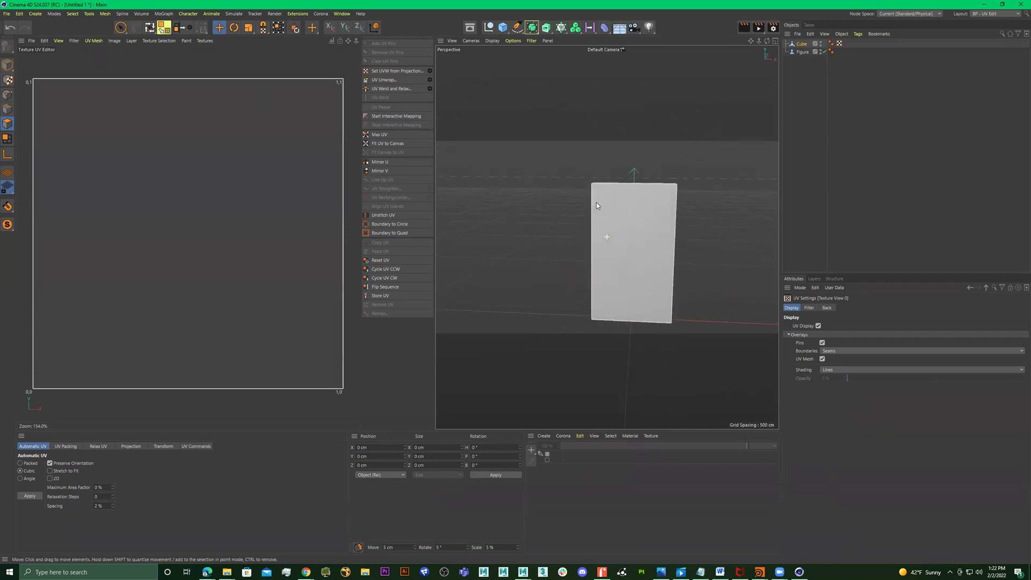
click(596, 206)
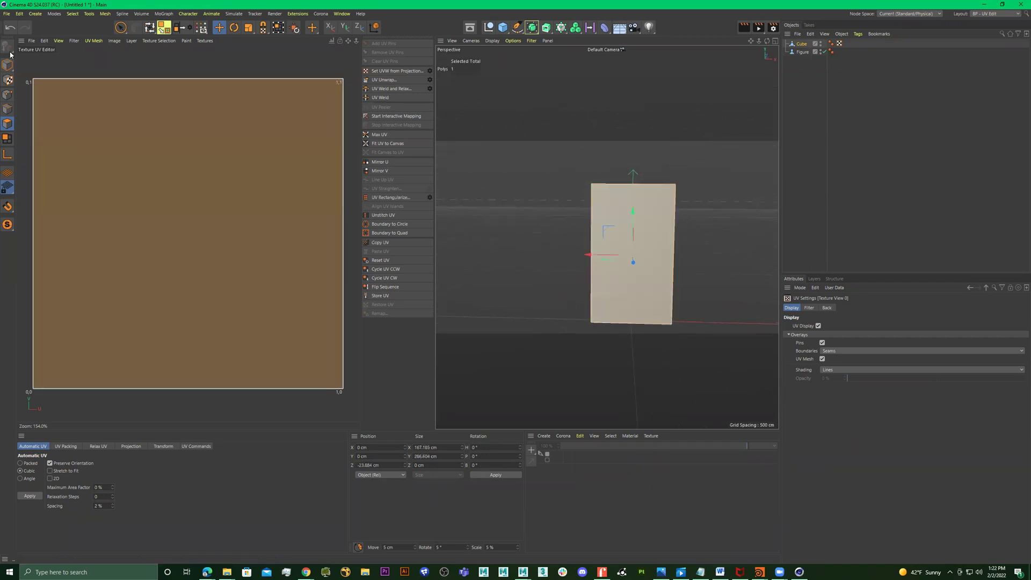
click(150, 327)
scroll(149, 345, down, 3)
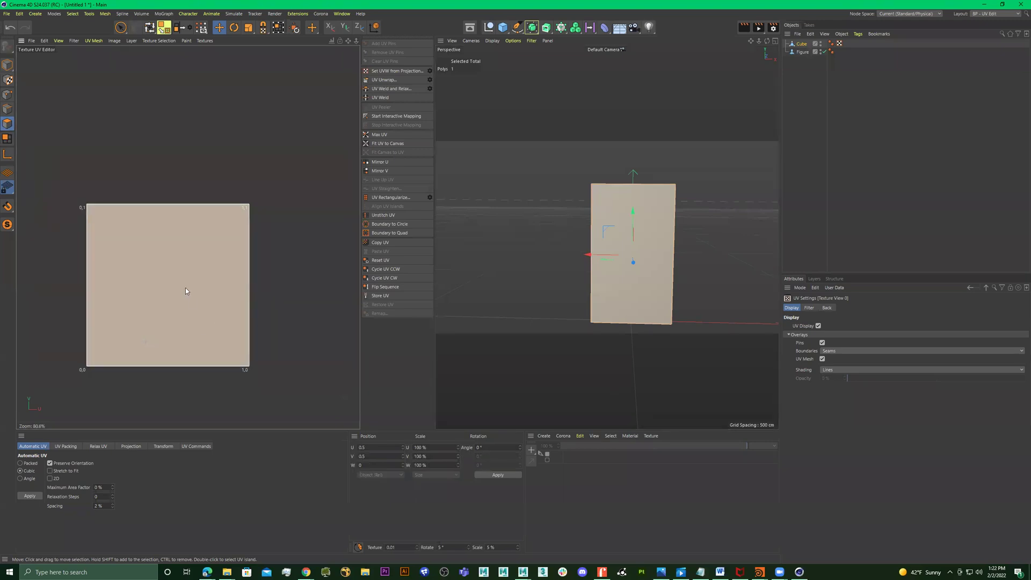
alt+middle_drag(149, 153, 166, 125)
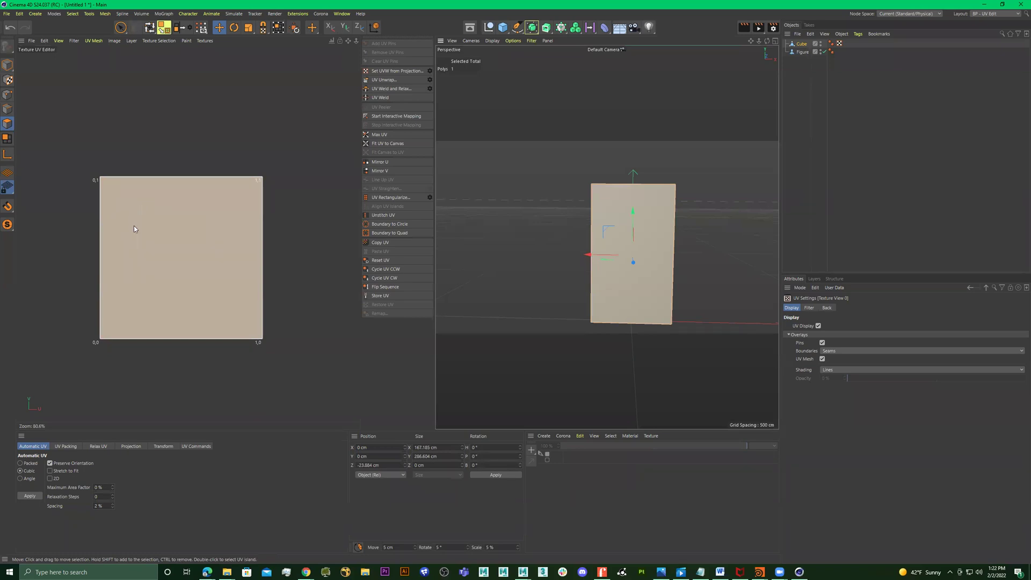
Select the box's top face and try pulling the stacked UV islands apart, off the UV square.
alt+drag(662, 226, 669, 320)
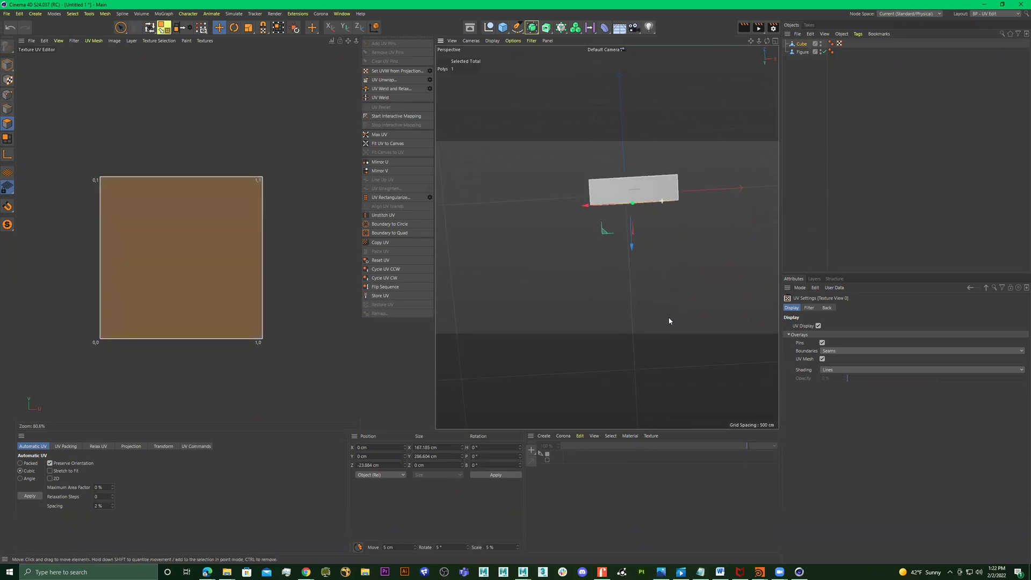
click(614, 200)
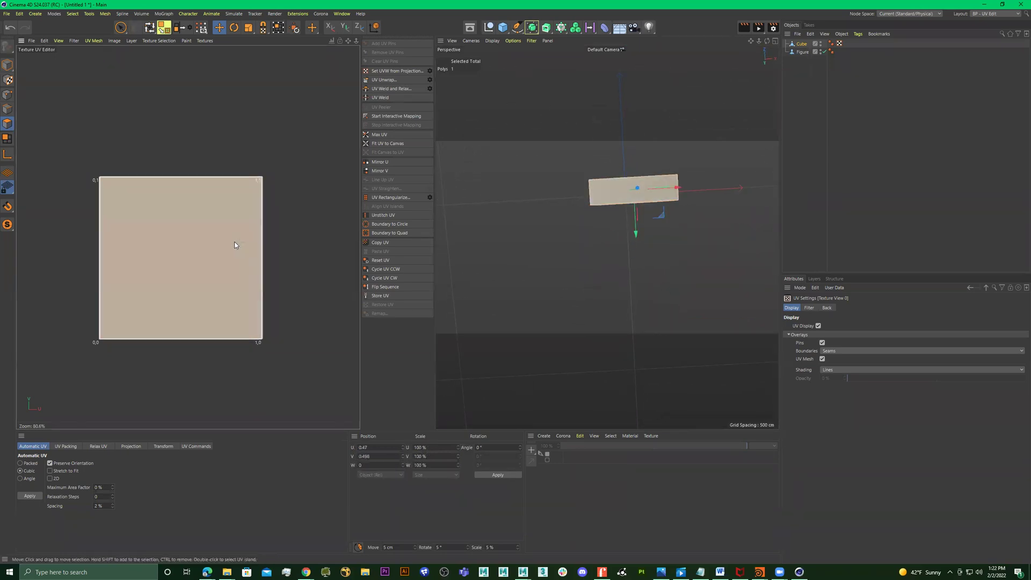
drag(232, 246, 156, 86)
drag(216, 232, 409, 140)
double_click(206, 270)
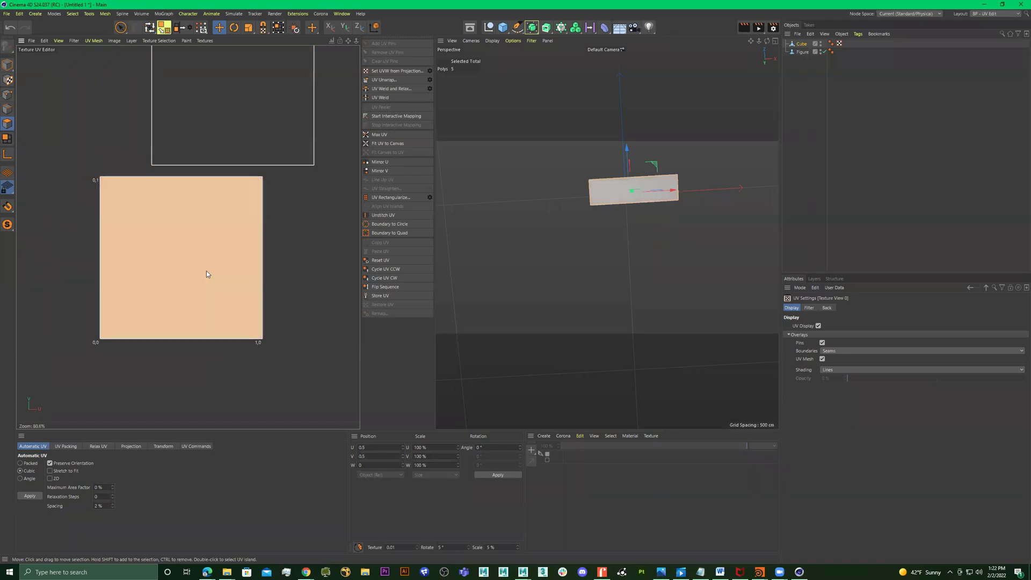
drag(225, 271, 277, 359)
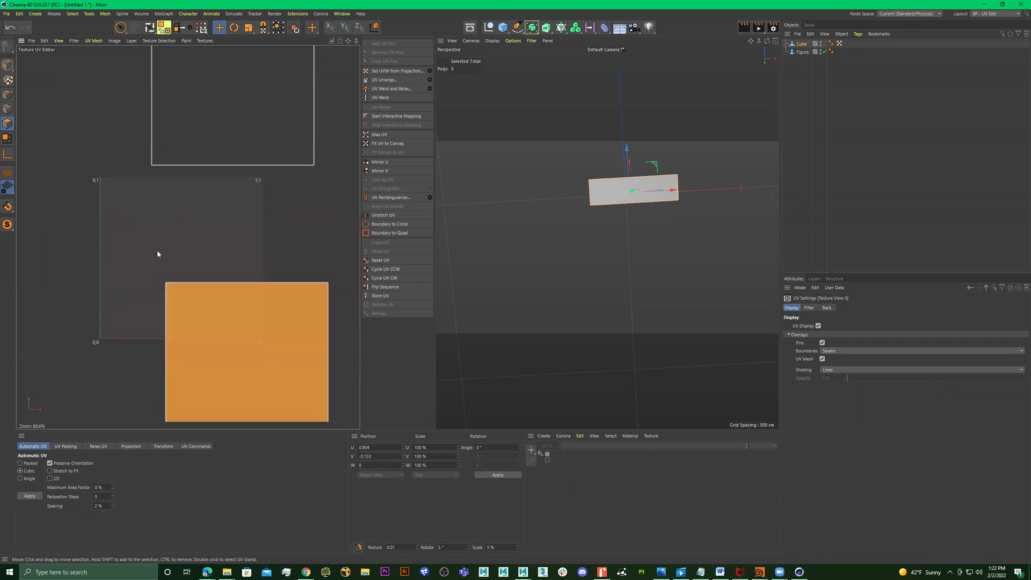
Undo the UV island moves and selections back to the selected top face.
key(ctrl+z)
key(ctrl+z)
key(ctrl+z)
key(ctrl+z)
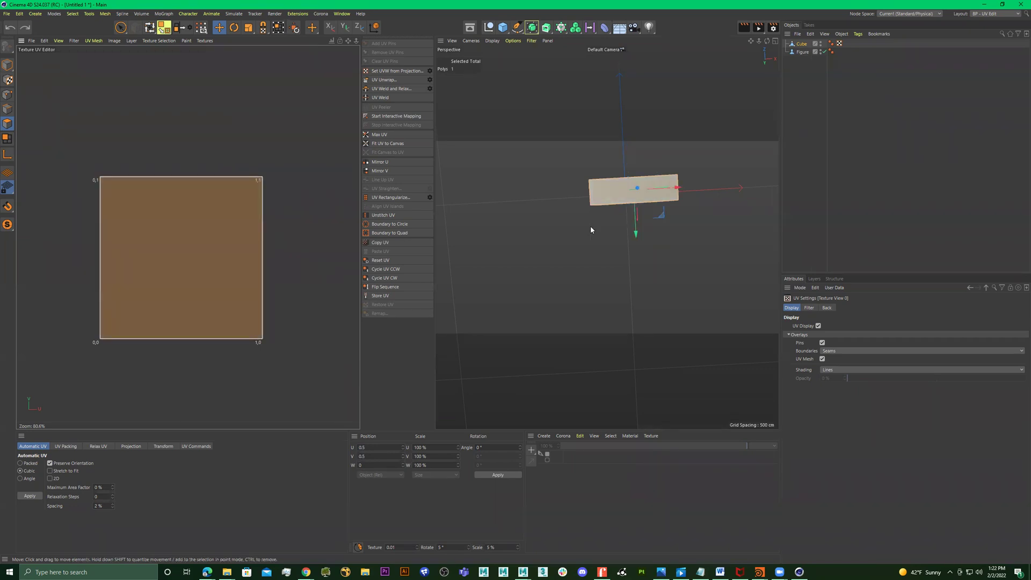
alt+drag(590, 225, 654, 236)
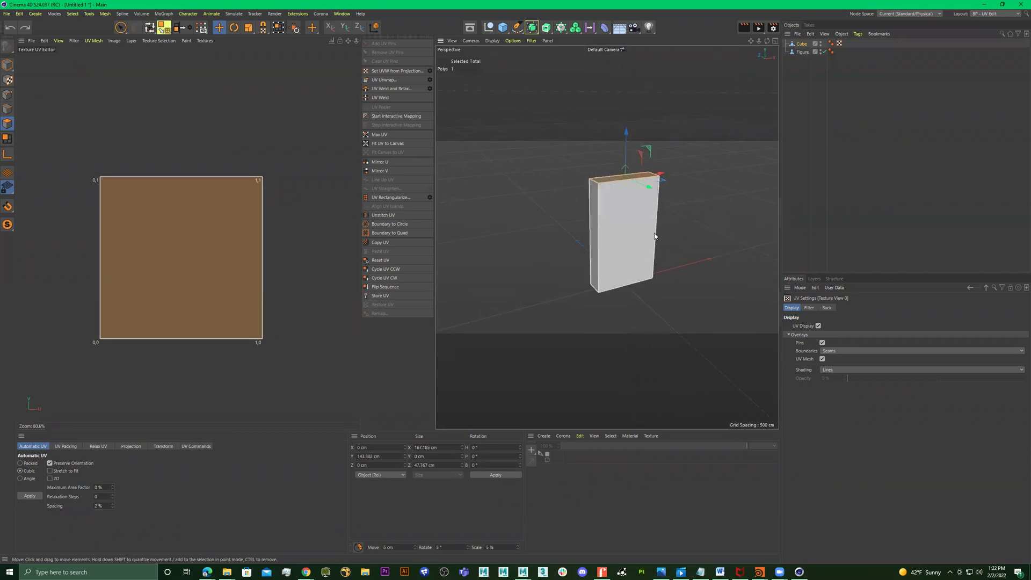
click(213, 262)
click(264, 211)
click(229, 250)
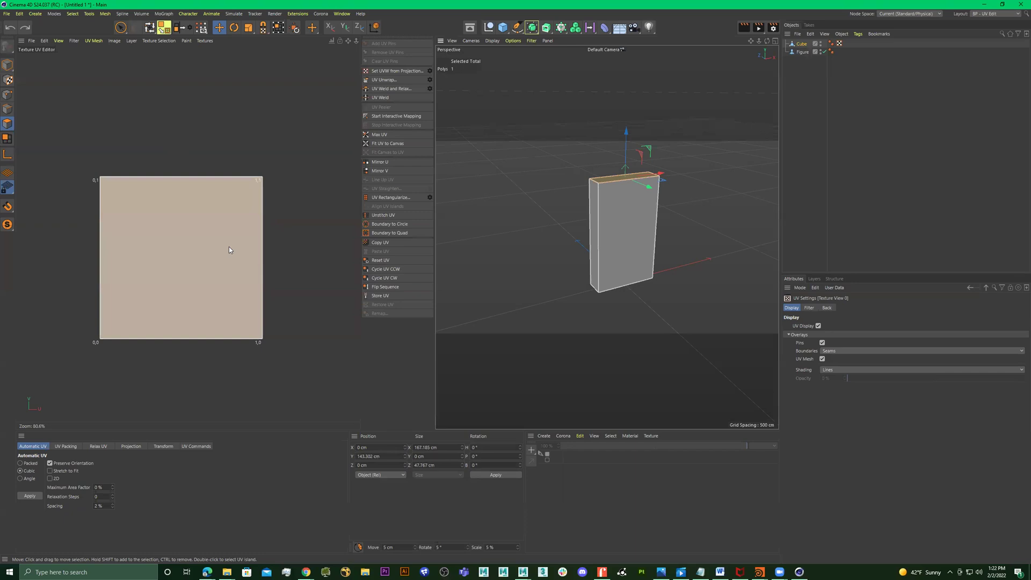
Select all of the box's faces and unwrap them with Automatic UV using the Cubic method.
double_click(229, 246)
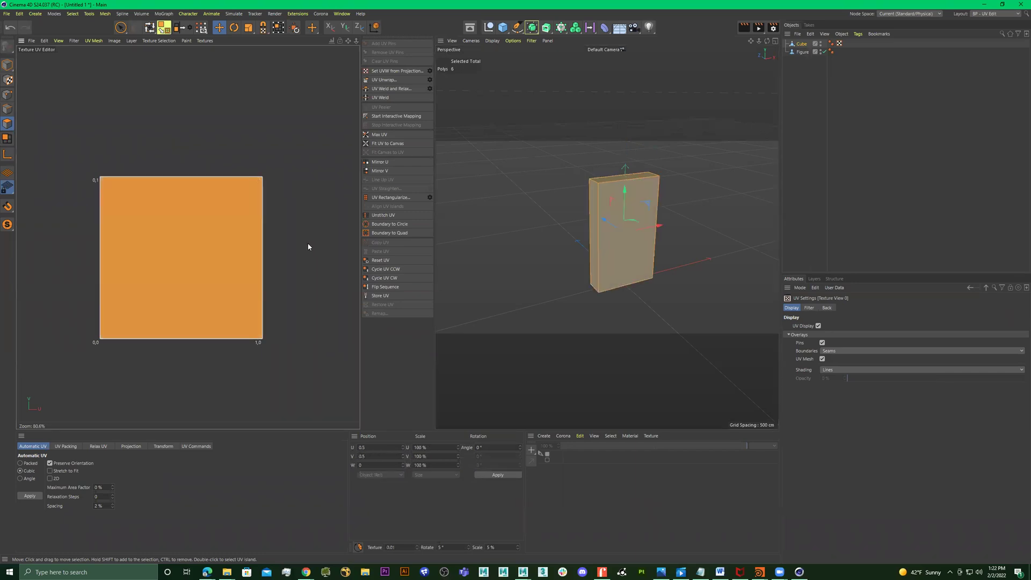
alt+drag(617, 207, 691, 199)
key(ctrl+shift+z)
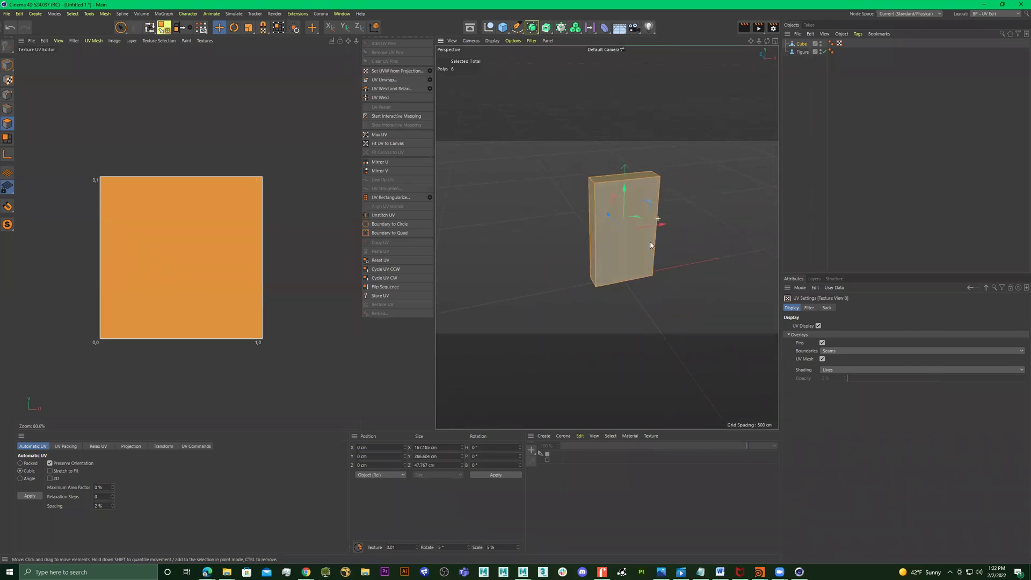
drag(122, 29, 161, 53)
drag(699, 161, 503, 316)
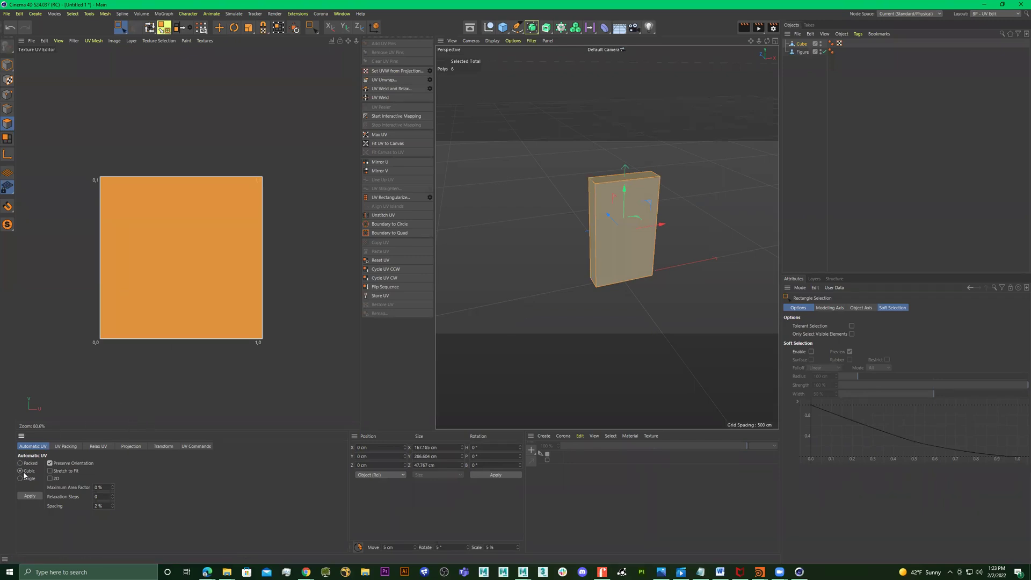
click(30, 496)
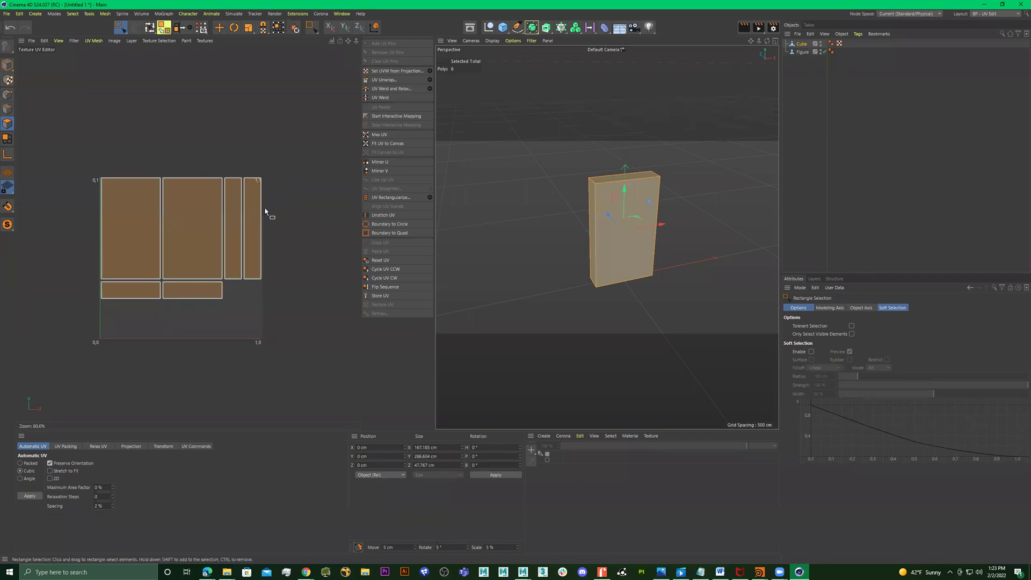
Check which UV islands belong to the box's large front and back faces by selecting each in turn.
alt+drag(634, 245, 642, 244)
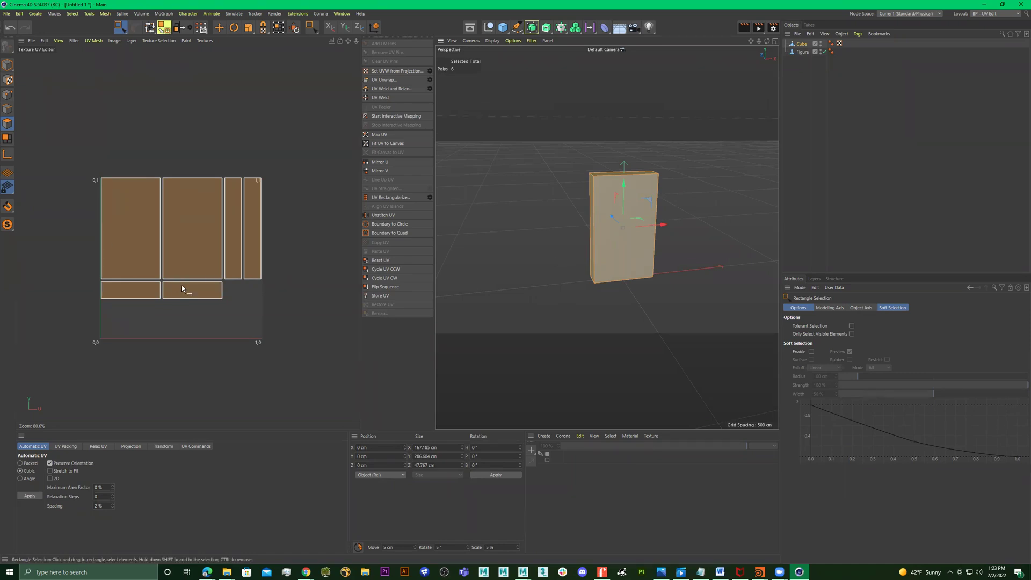
key(9)
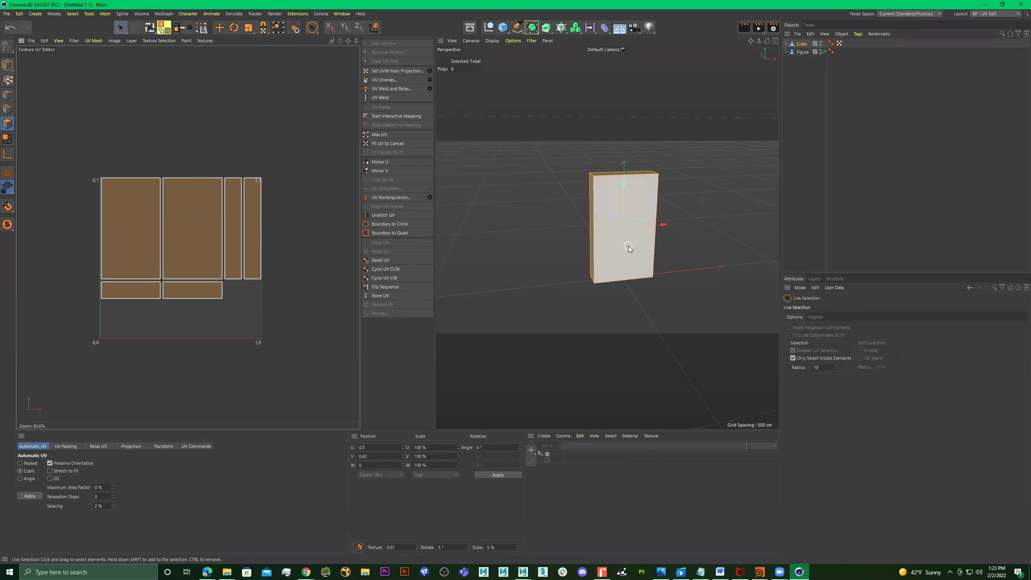
click(630, 249)
alt+drag(541, 235, 584, 219)
scroll(722, 210, up, 5)
scroll(672, 226, down, 5)
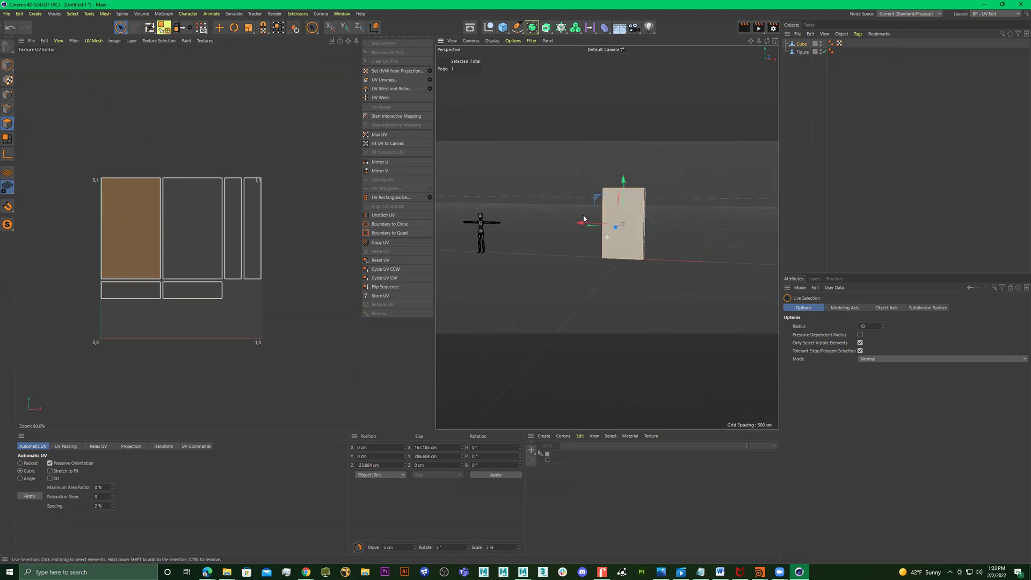
scroll(662, 213, up, 3)
alt+drag(662, 212, 677, 222)
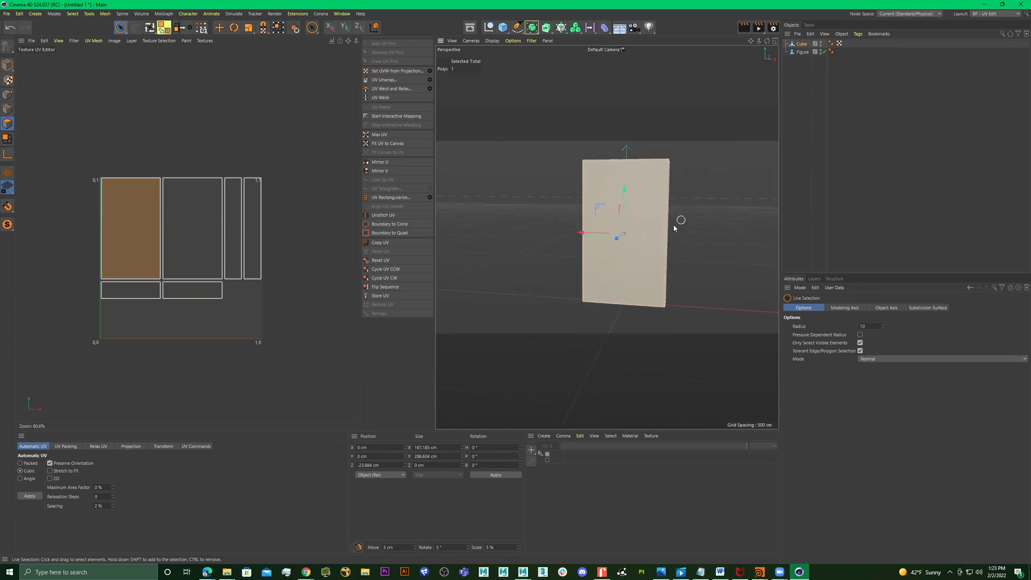
click(215, 231)
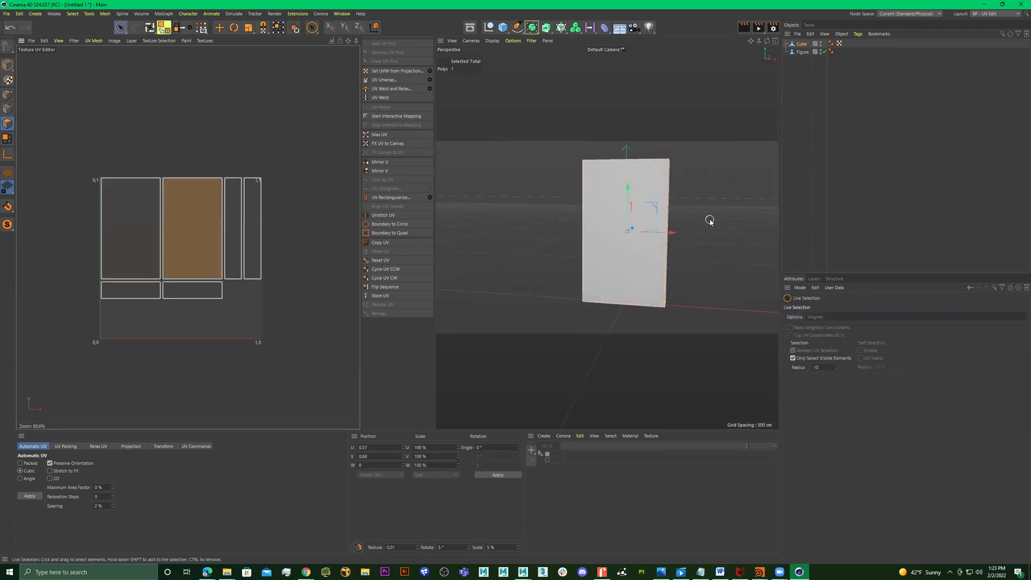
alt+drag(710, 222, 480, 235)
Select the two small and two narrow UV islands one by one to check which box faces they map to.
click(116, 291)
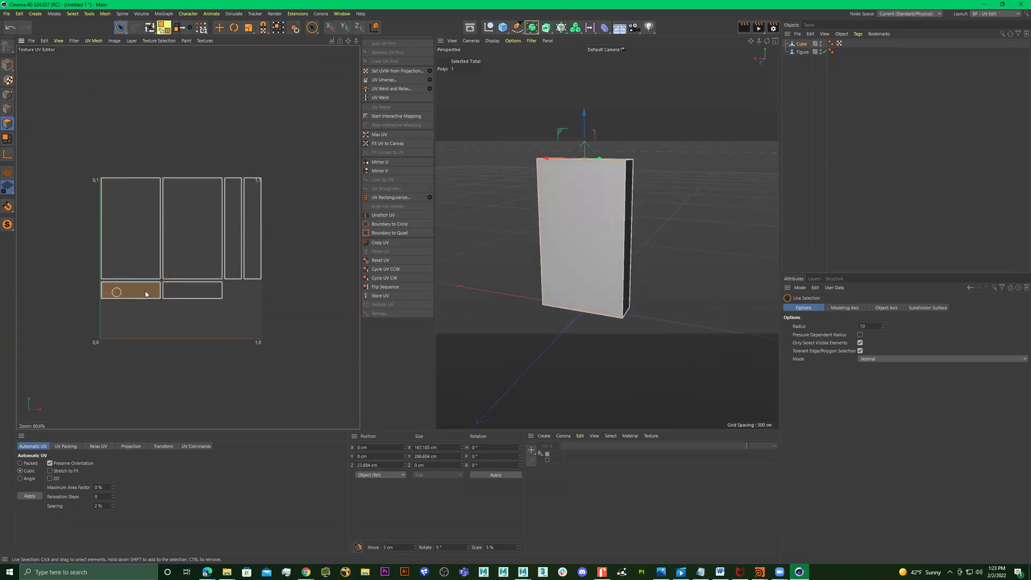
click(192, 290)
alt+drag(640, 269, 618, 274)
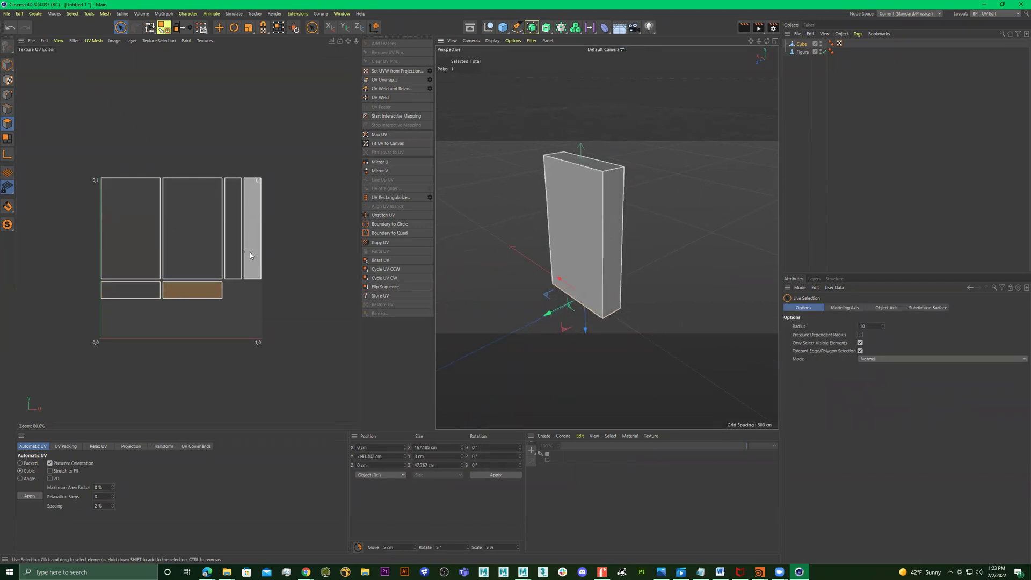
click(250, 252)
alt+drag(534, 234, 596, 228)
click(238, 244)
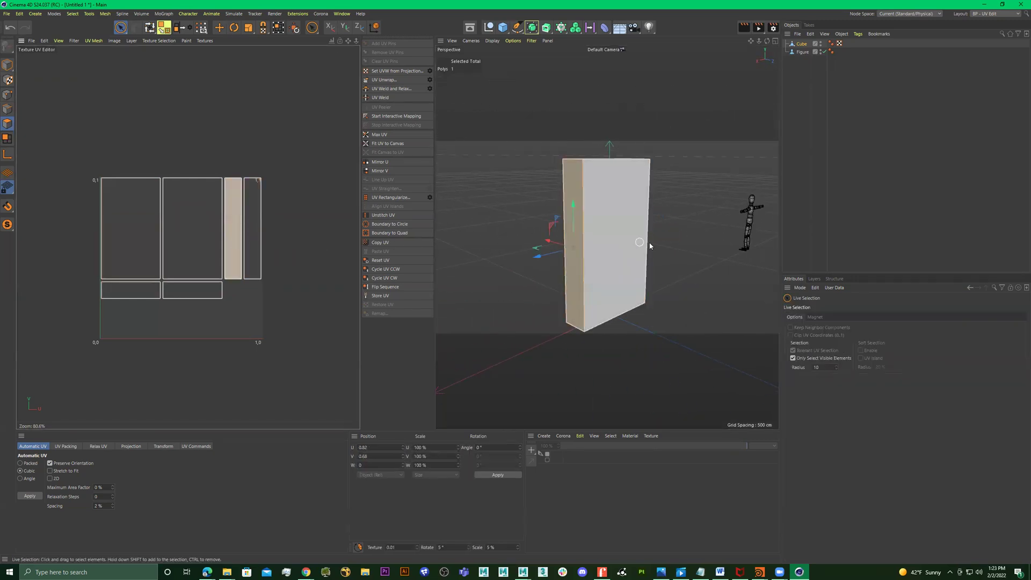
alt+drag(652, 246, 671, 235)
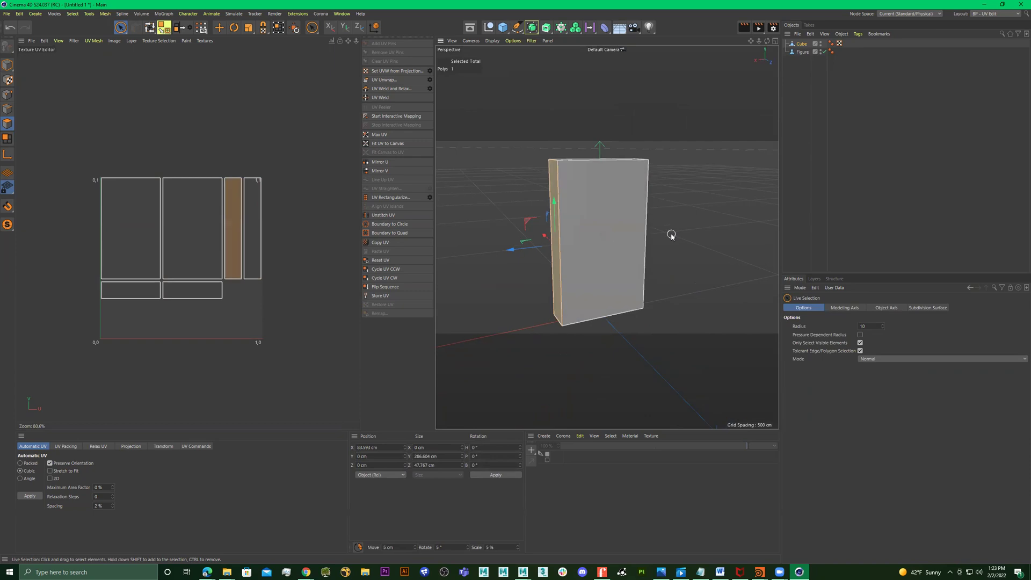
alt+drag(665, 197, 586, 236)
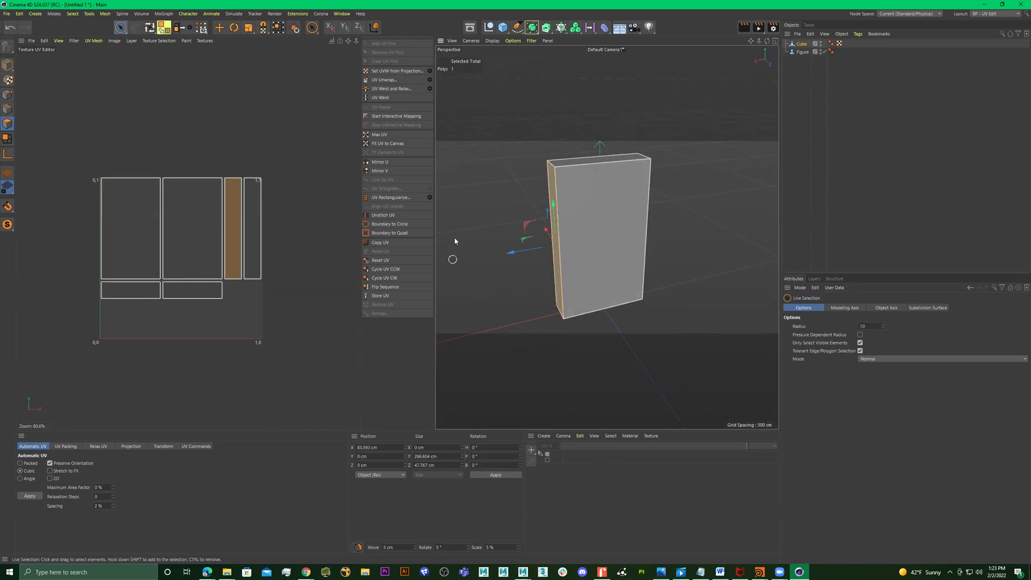
Create a new dark green 5000 x 5000 texture and add a UV mesh layer to it.
click(32, 41)
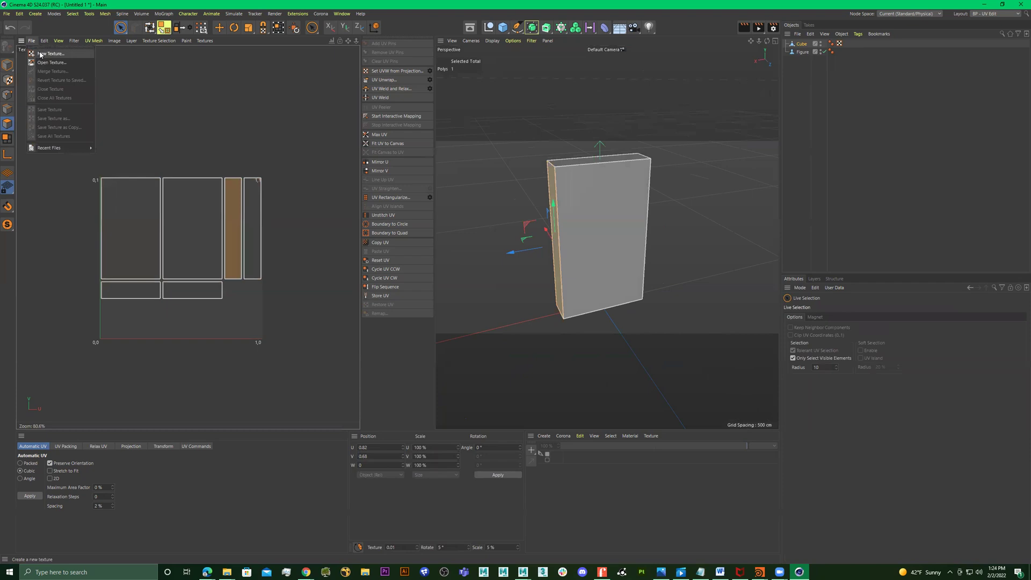
click(40, 54)
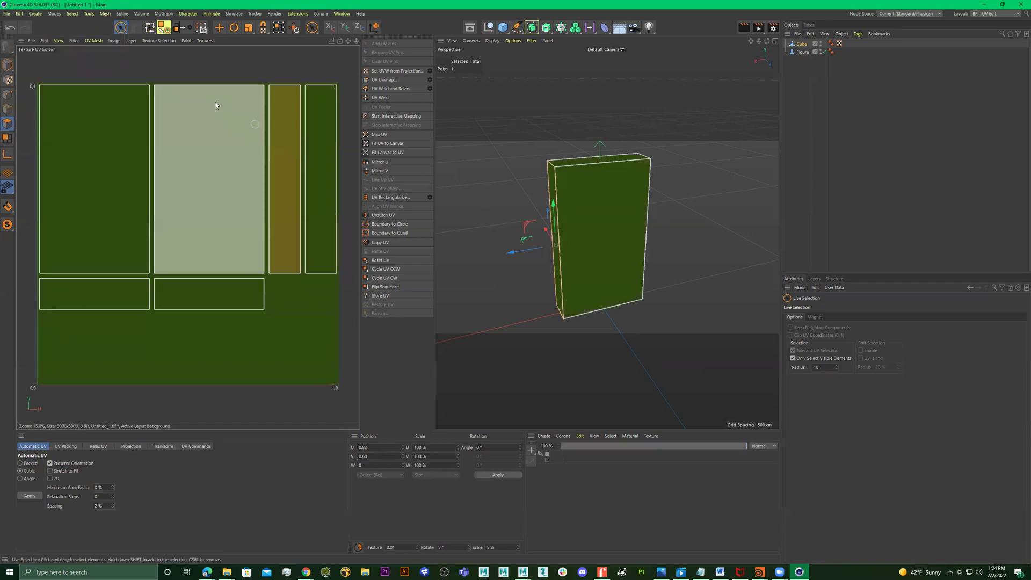
click(94, 42)
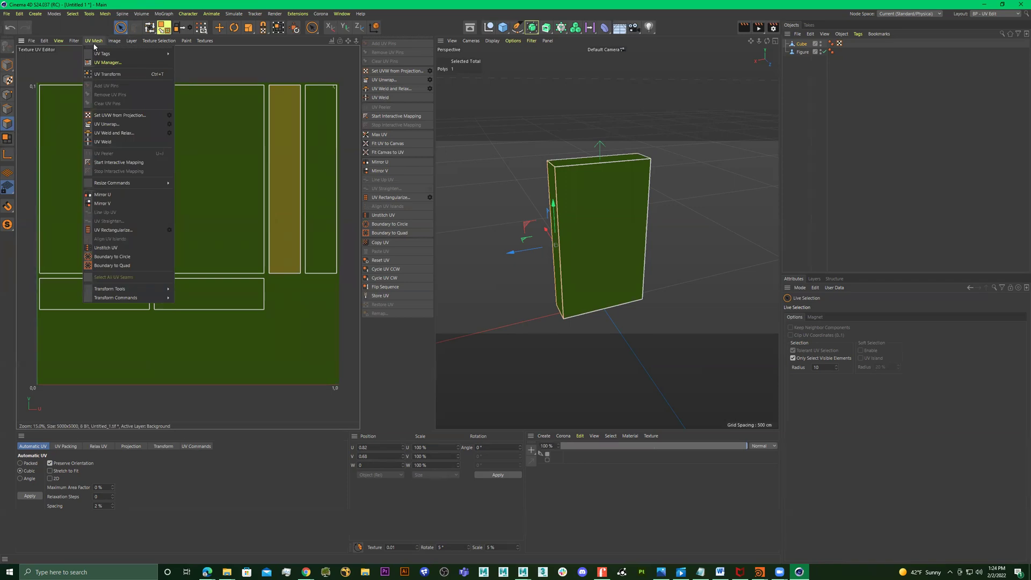
mouse_move(132, 46)
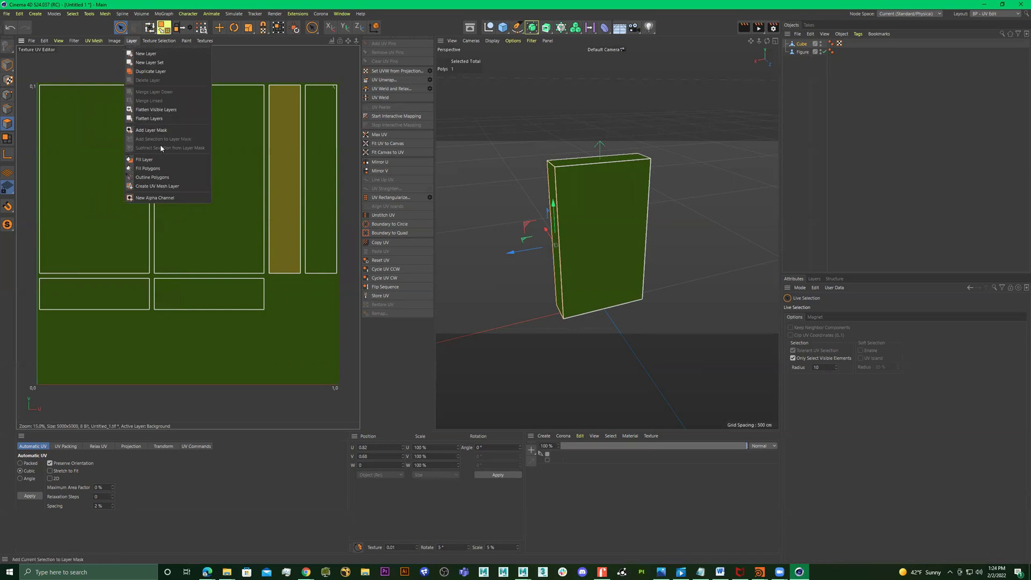
click(168, 186)
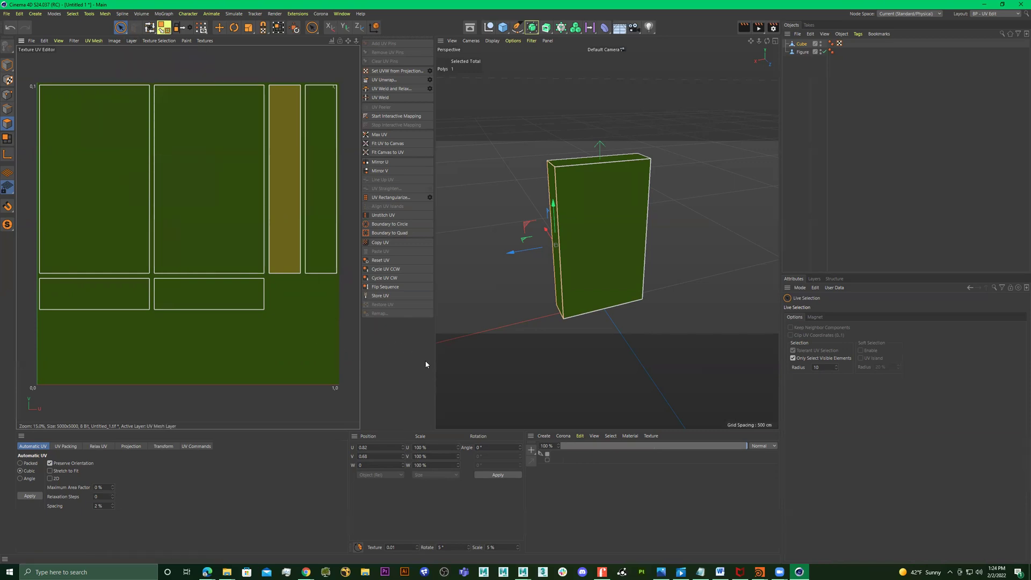
click(265, 285)
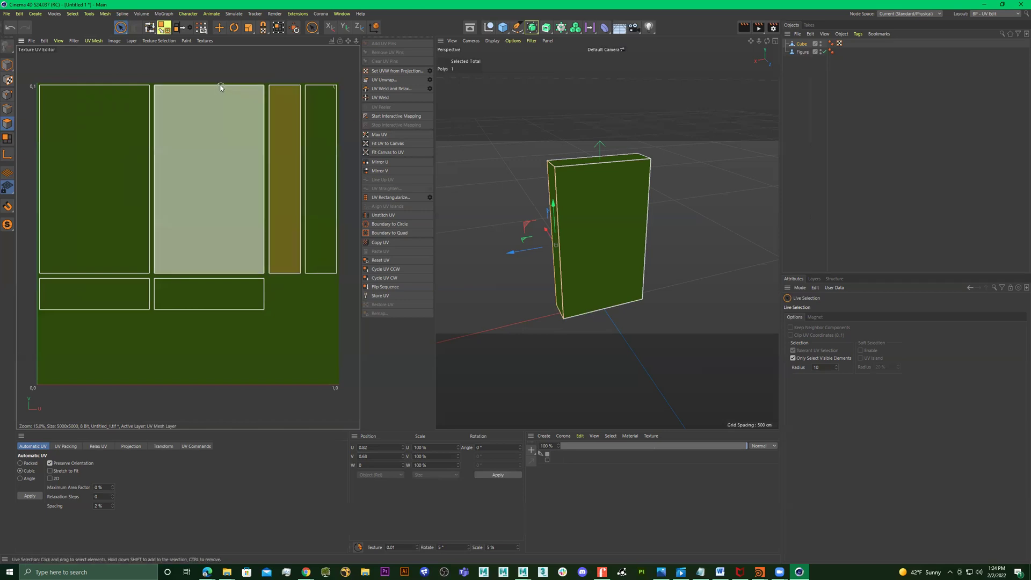
Start saving the texture under a new name in TIF format, choosing the Image_Processing_WORK folder on the Desktop.
click(33, 42)
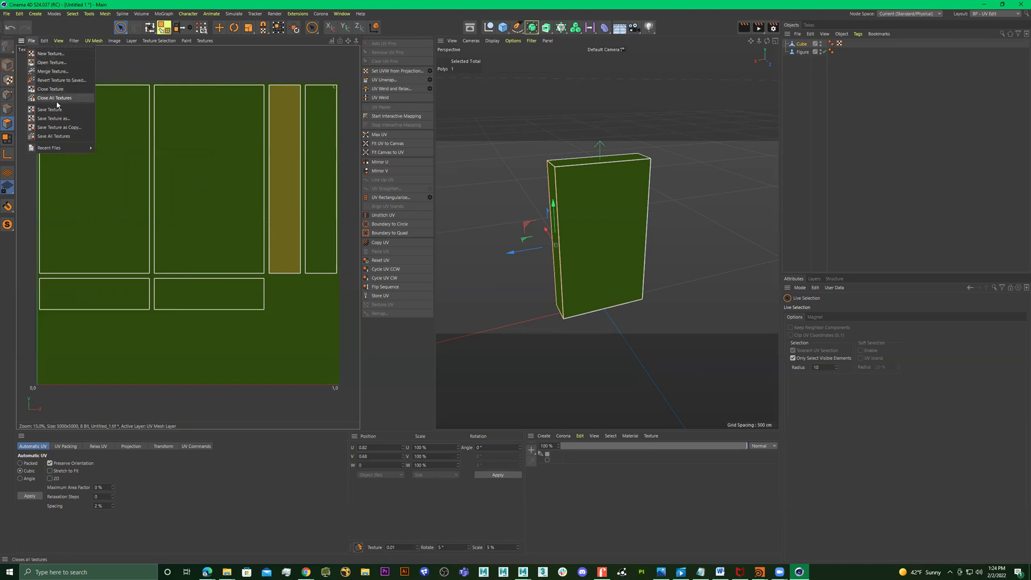
click(62, 119)
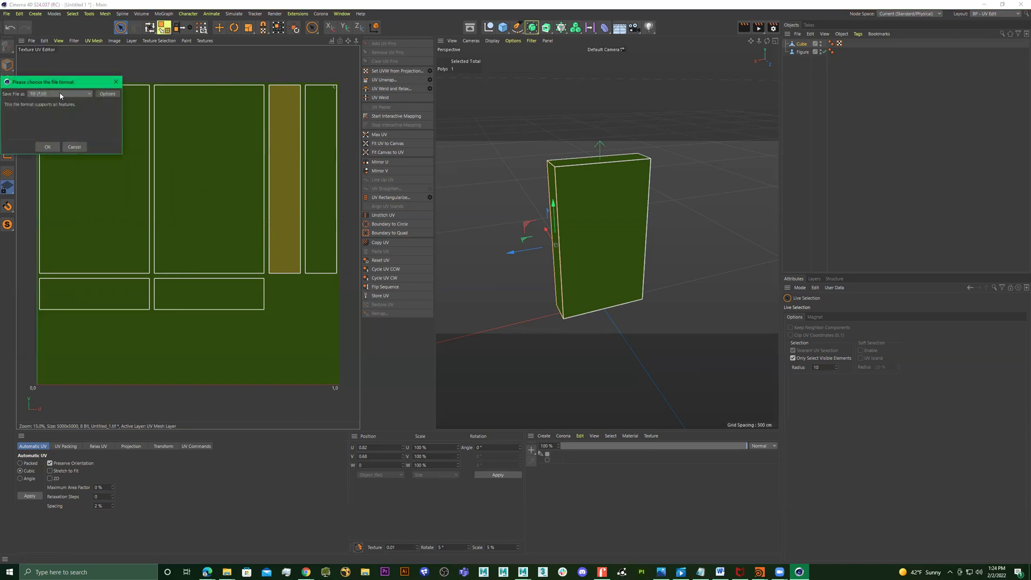
click(47, 146)
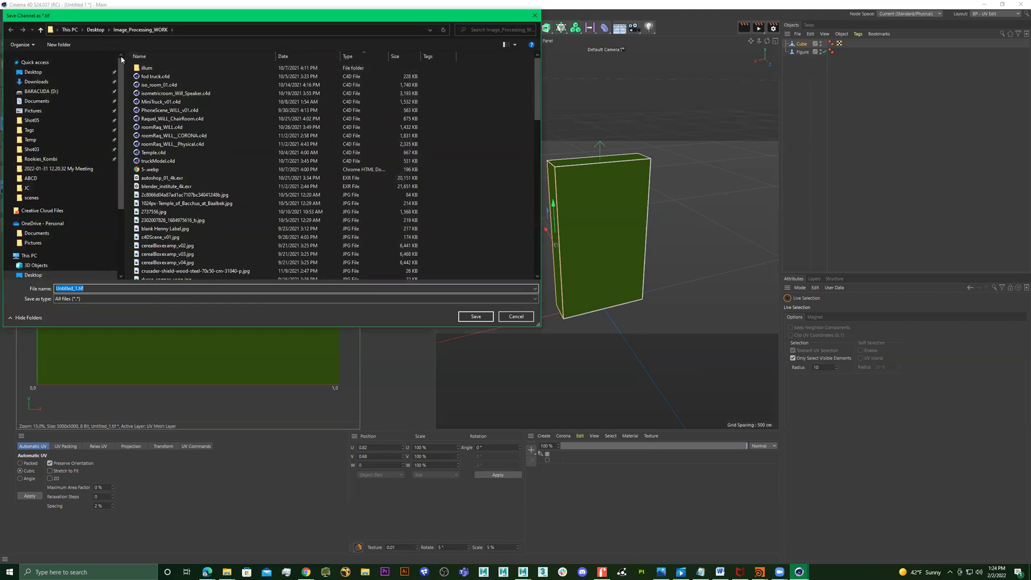
click(52, 73)
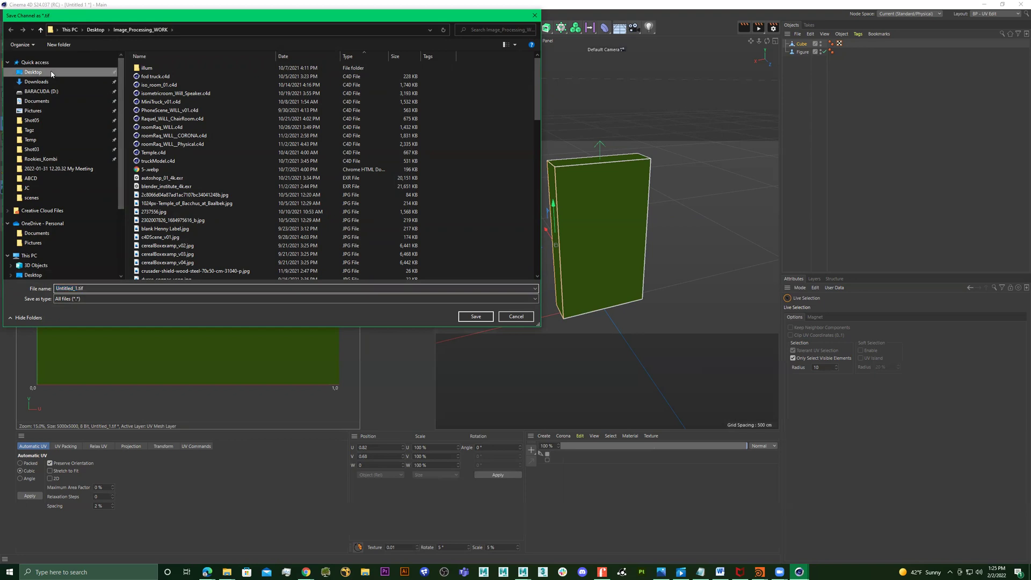
scroll(258, 127, down, 5)
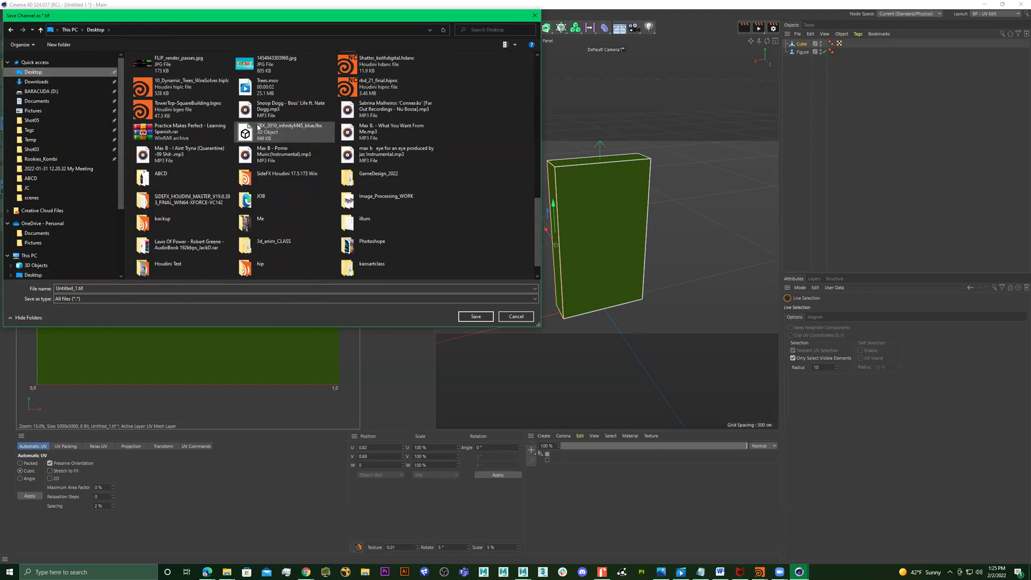
scroll(258, 127, down, 1)
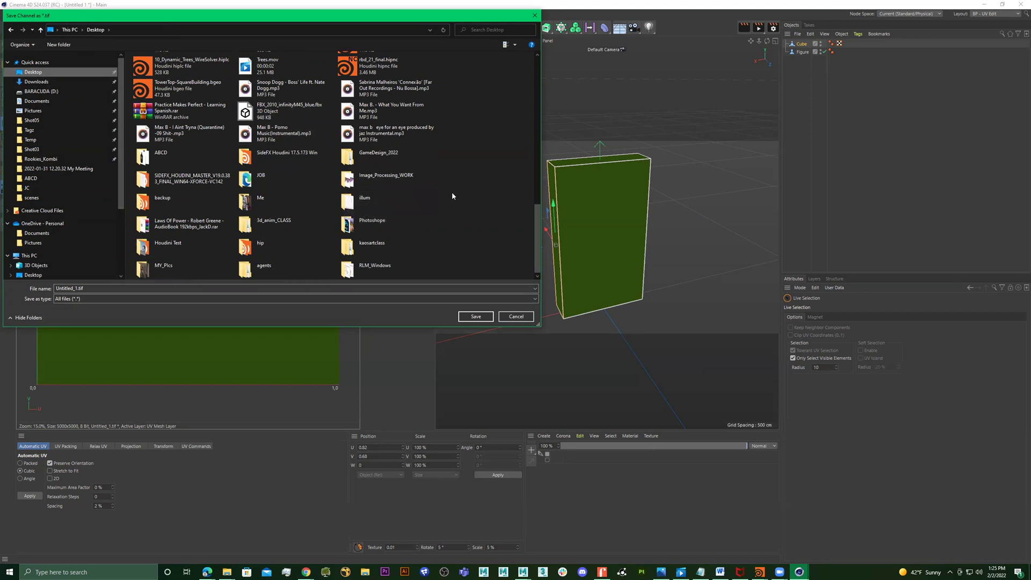
double_click(387, 179)
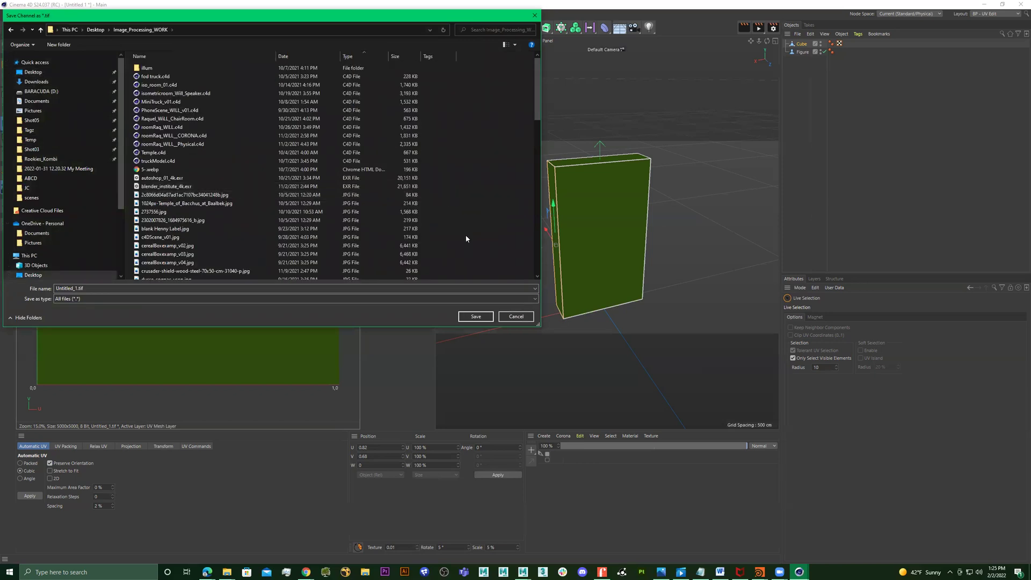
Name the texture file CerealBoxA.tif and save it.
double_click(75, 288)
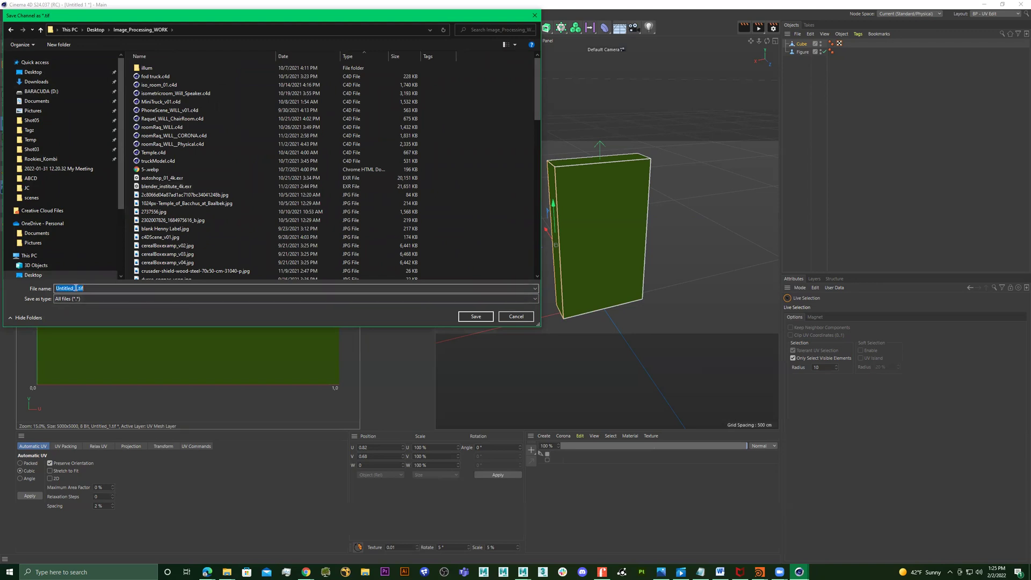
click(76, 288)
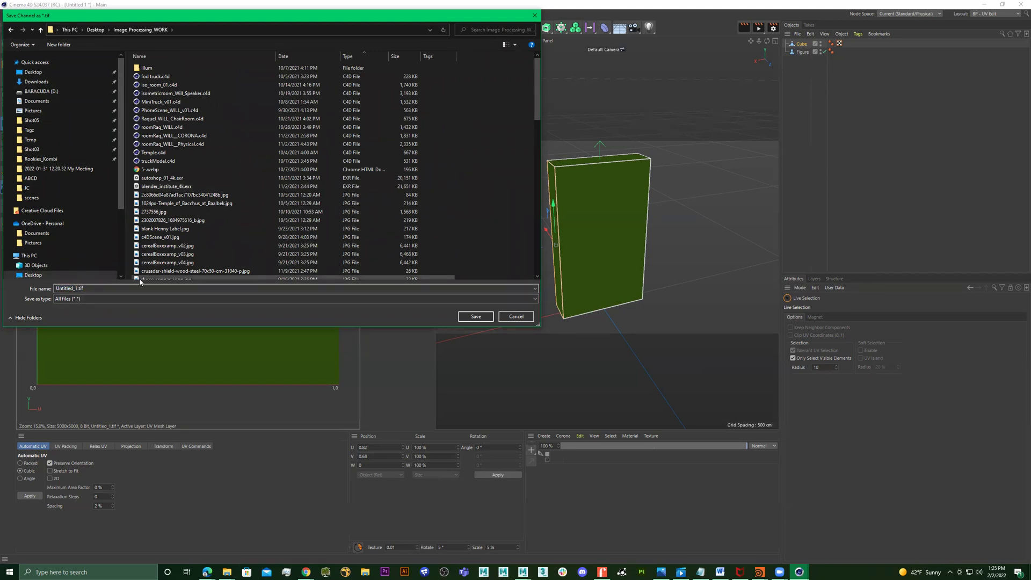
key(BackSpace)
key(BackSpace)
key(BackSpace)
key(BackSpace)
key(BackSpace)
key(BackSpace)
key(BackSpace)
key(BackSpace)
key(BackSpace)
key(BackSpace)
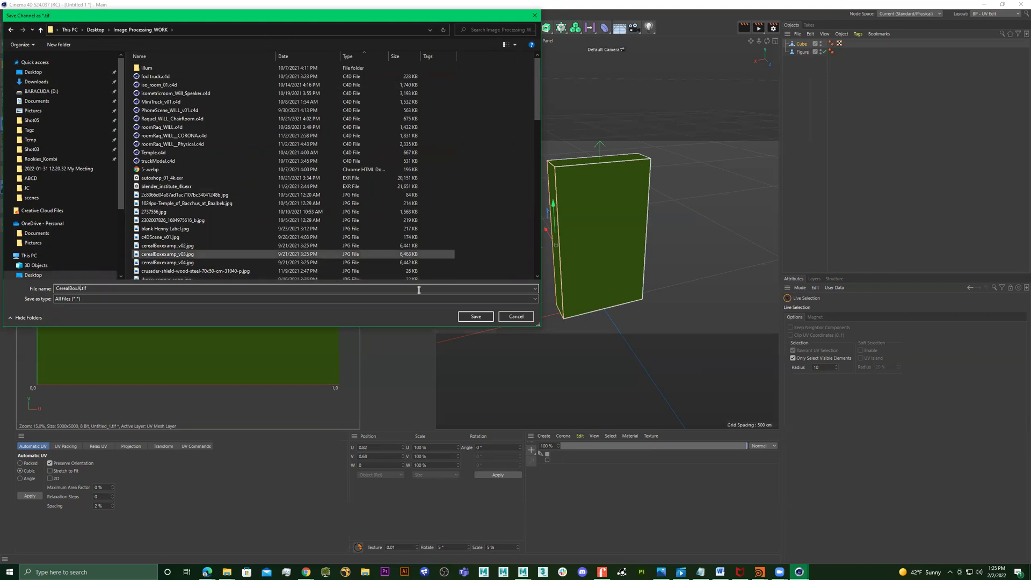
click(478, 318)
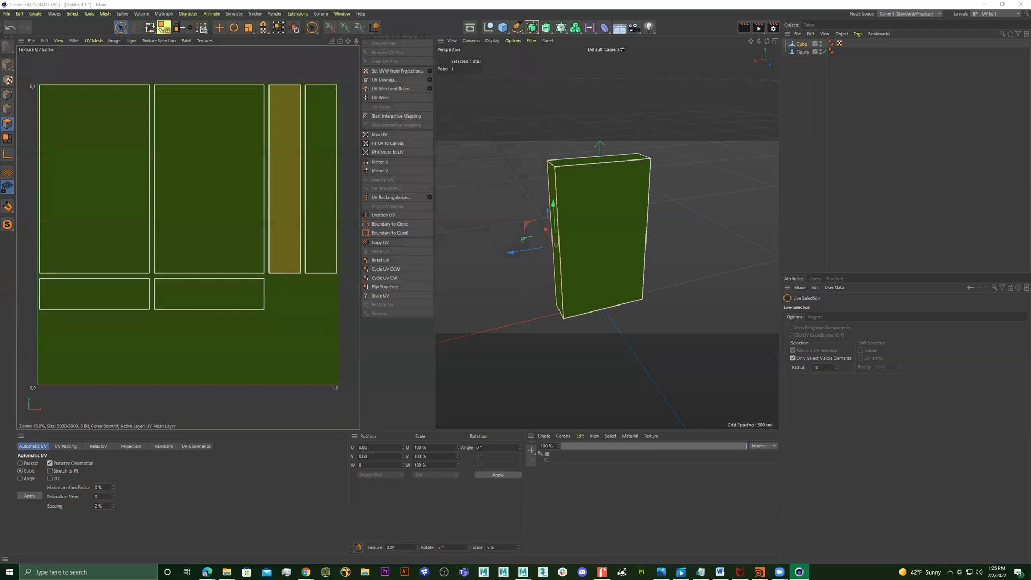
Open CerealBoxA.tif from the Image_Processing_WORK folder in Adobe Photoshop CC 2019.
click(227, 572)
click(226, 572)
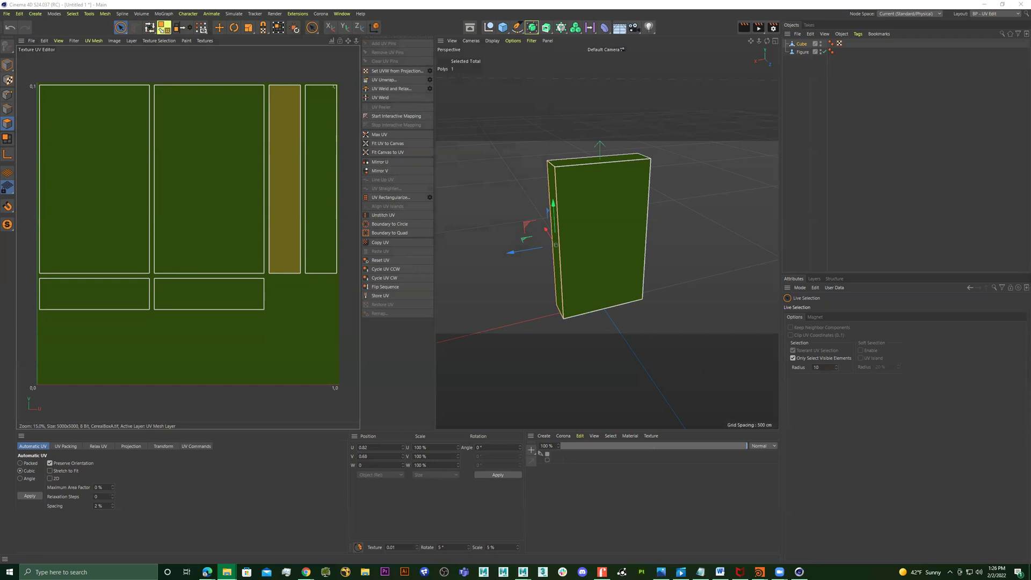
key(alt+Tab)
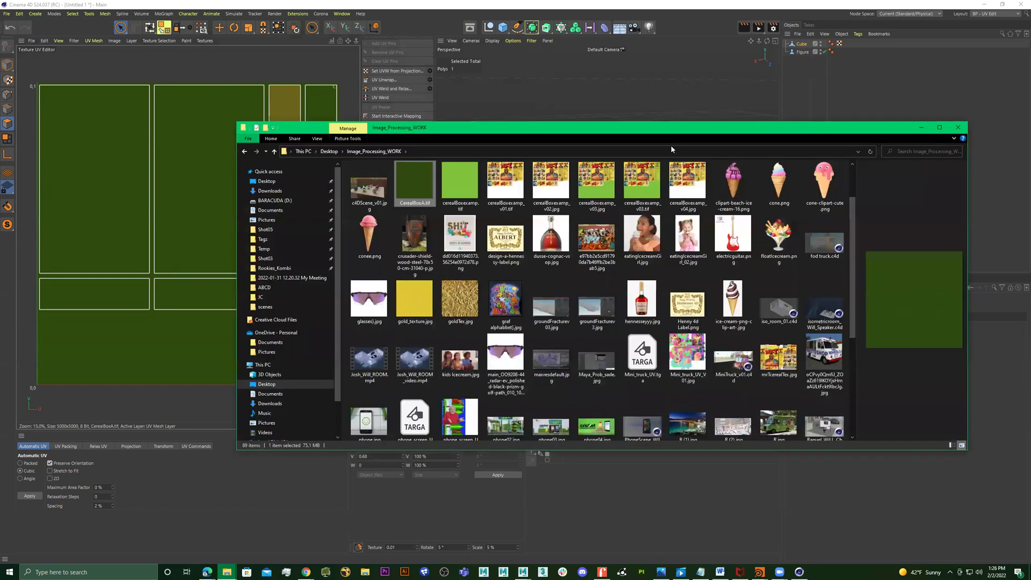
right_click(406, 187)
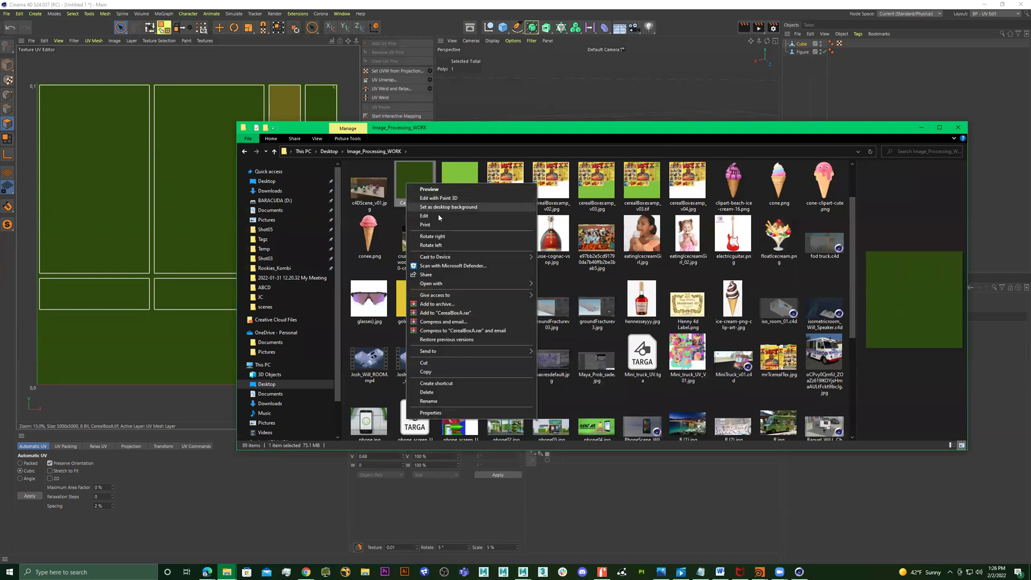
mouse_move(521, 284)
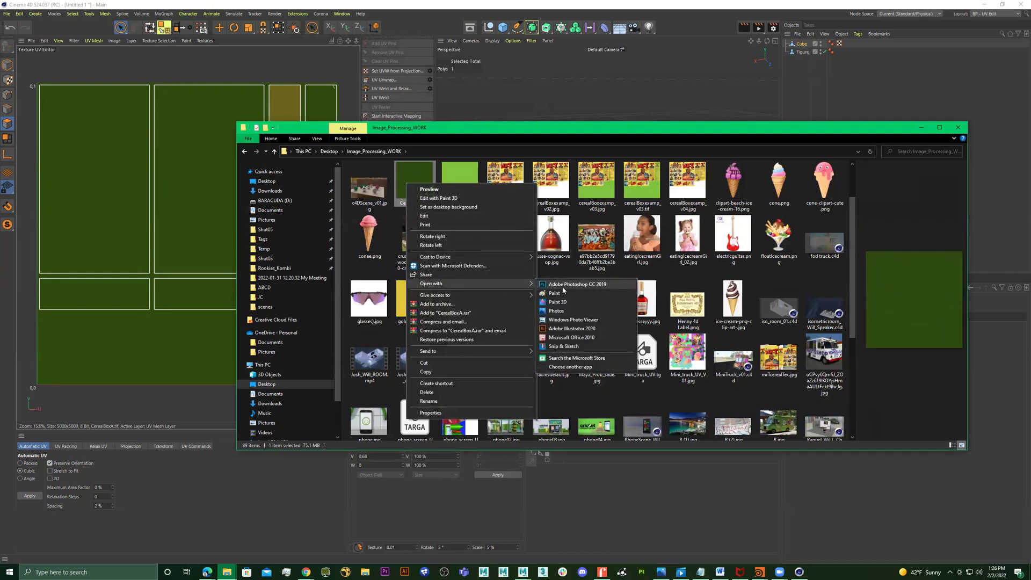
click(562, 287)
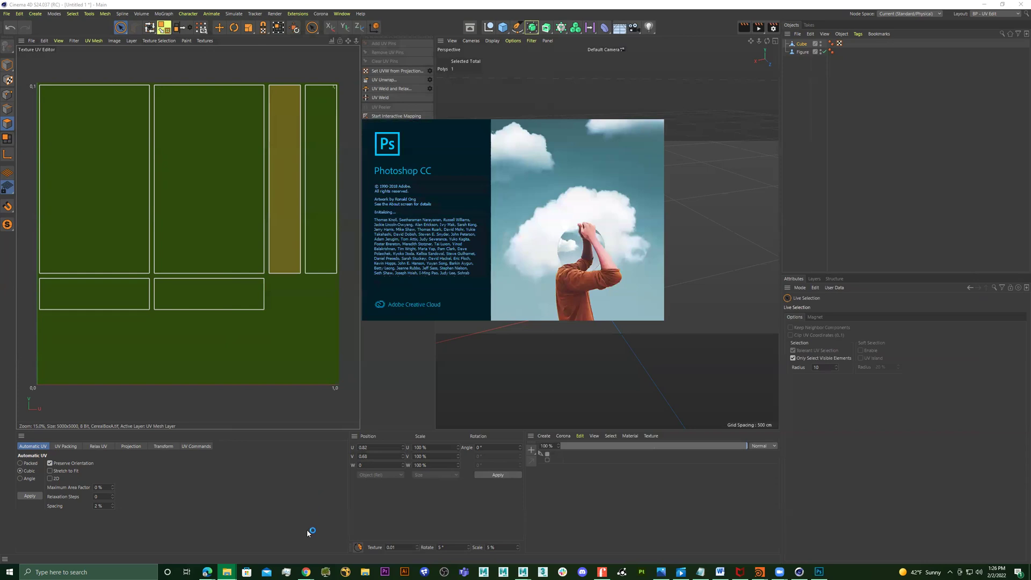
Switch to the browser, review the cereal box dimensions diagram, and search Bing images for "cereal box texture".
mouse_move(206, 572)
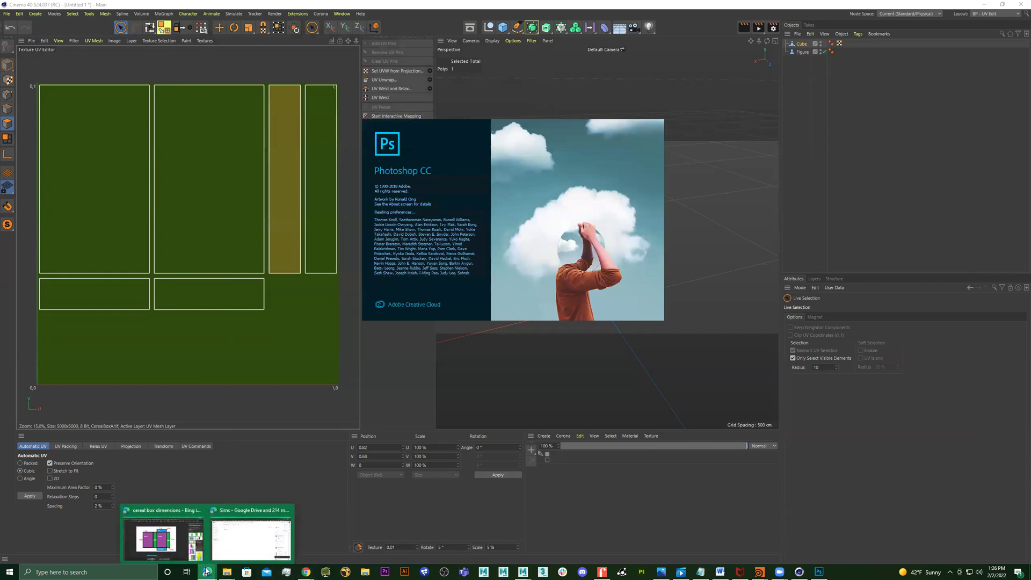
click(176, 544)
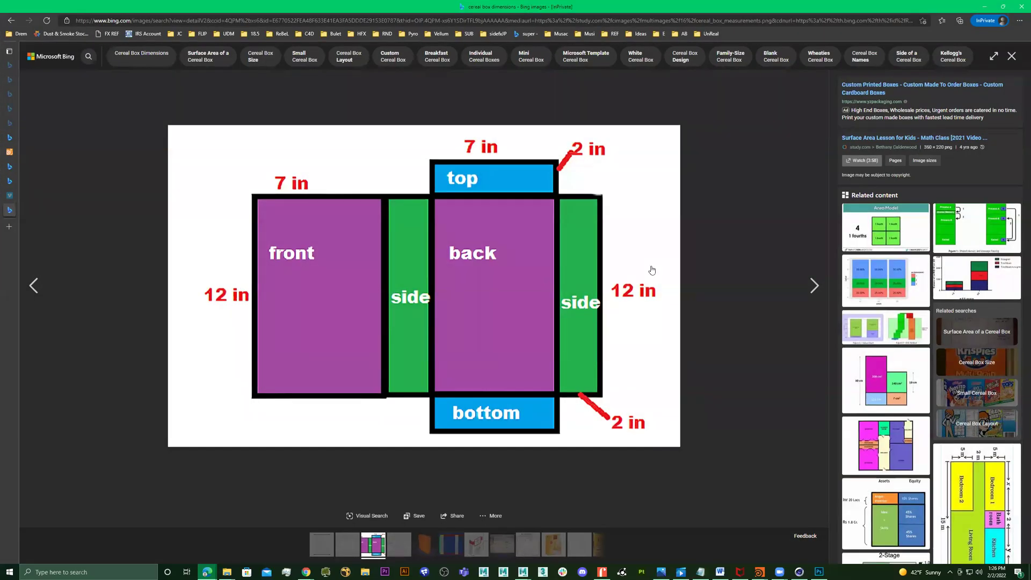
click(749, 264)
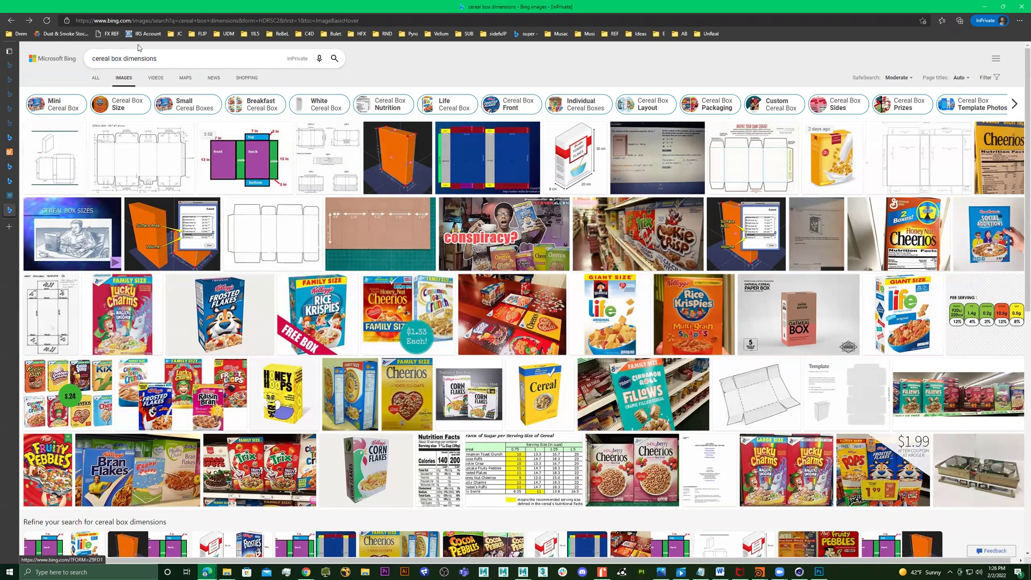
click(229, 189)
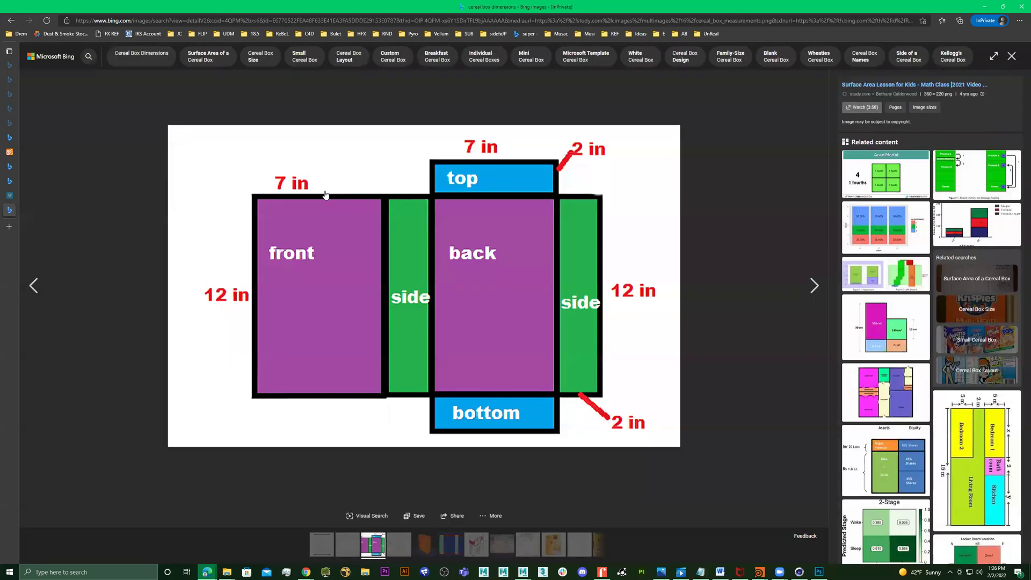
key(Escape)
key(alt+Left)
drag(158, 60, 122, 67)
text(te)
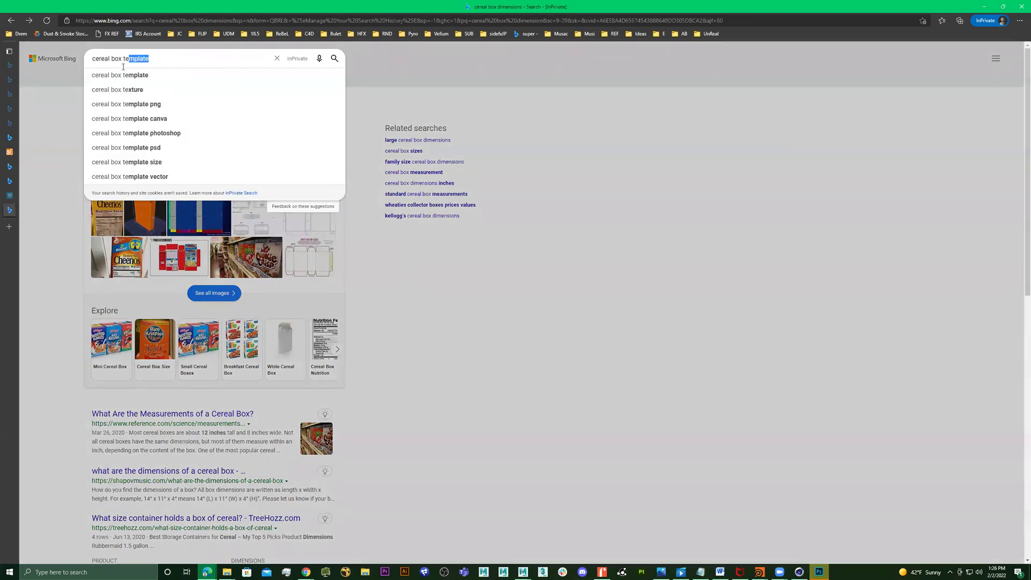
text(xture)
key(Return)
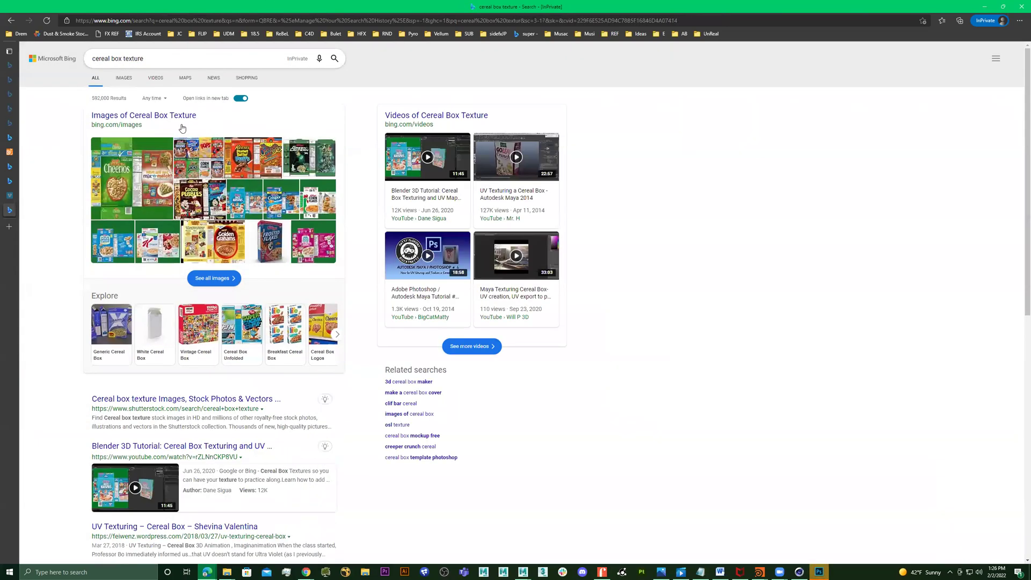
click(124, 78)
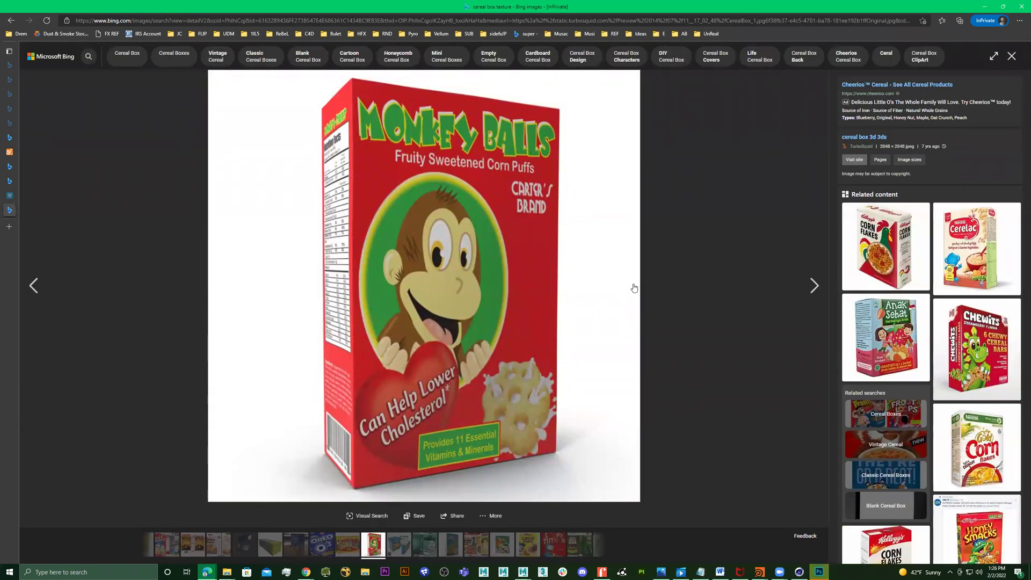
Examine the unfolded cereal box images, including Cocoa Pebbles, Fruity Pebbles, Corn Flakes and Super Banana Crisp, for a usable flat layout.
click(643, 283)
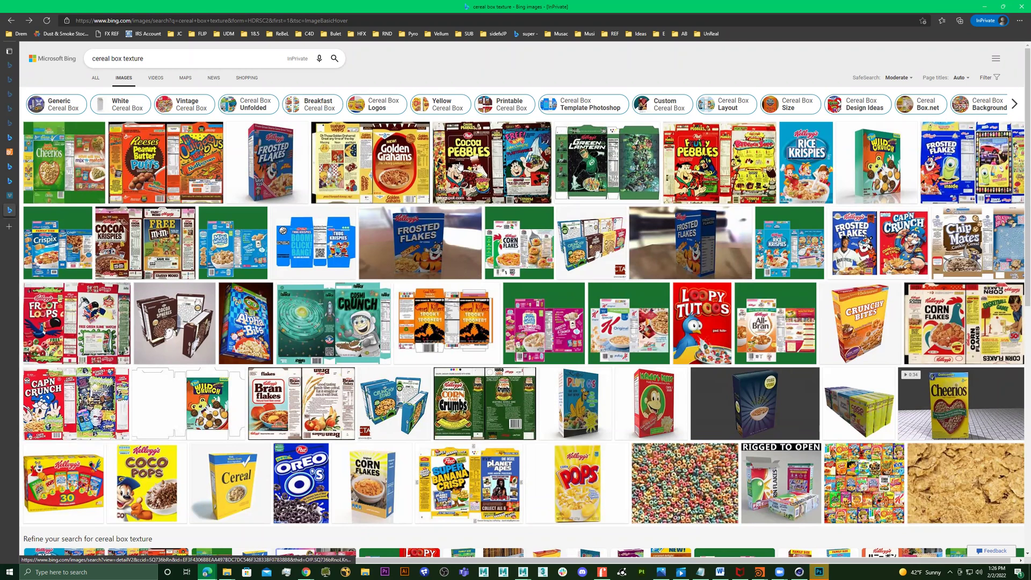
click(467, 184)
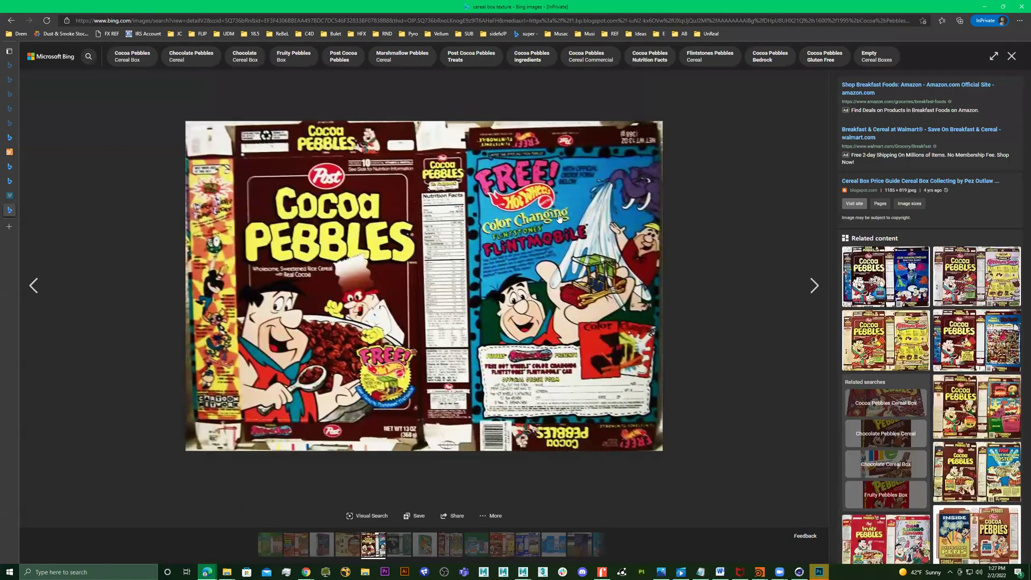
key(Escape)
click(746, 171)
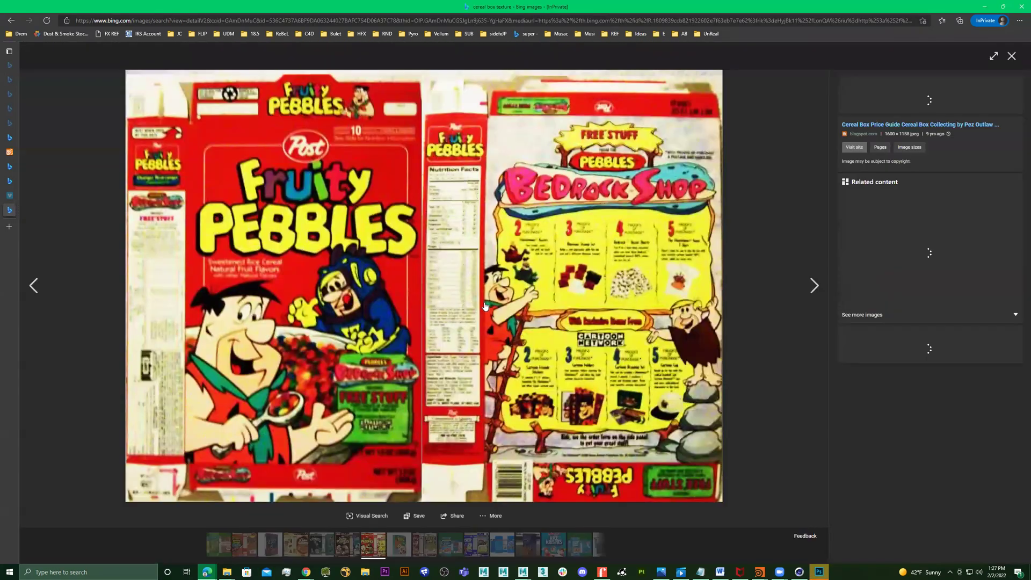
key(Escape)
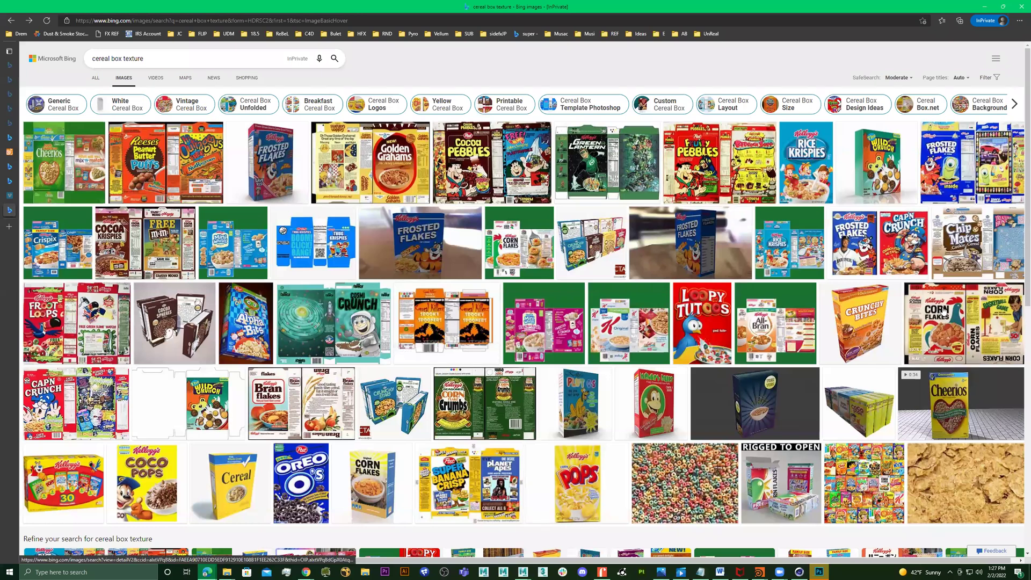
click(946, 313)
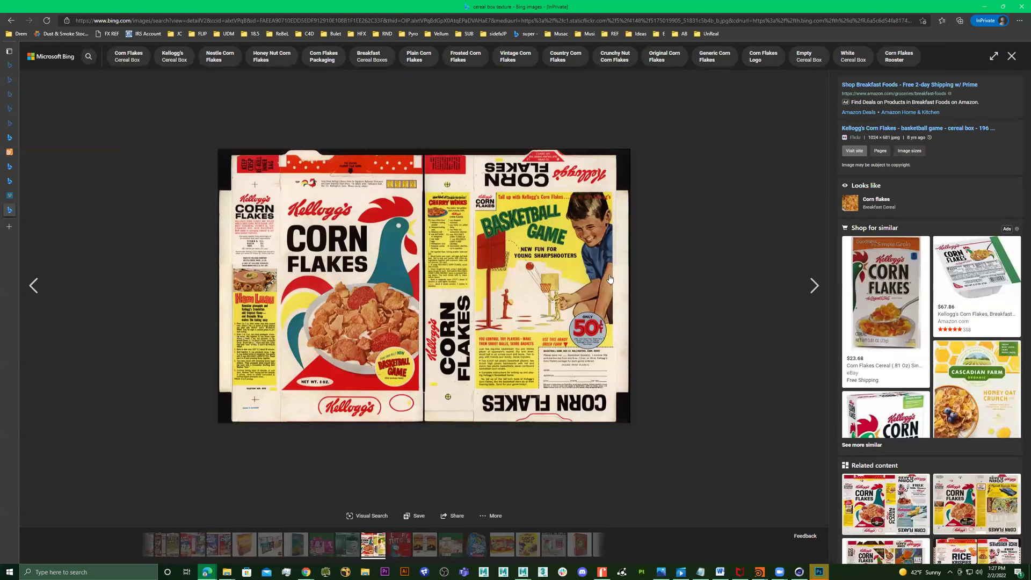
key(Escape)
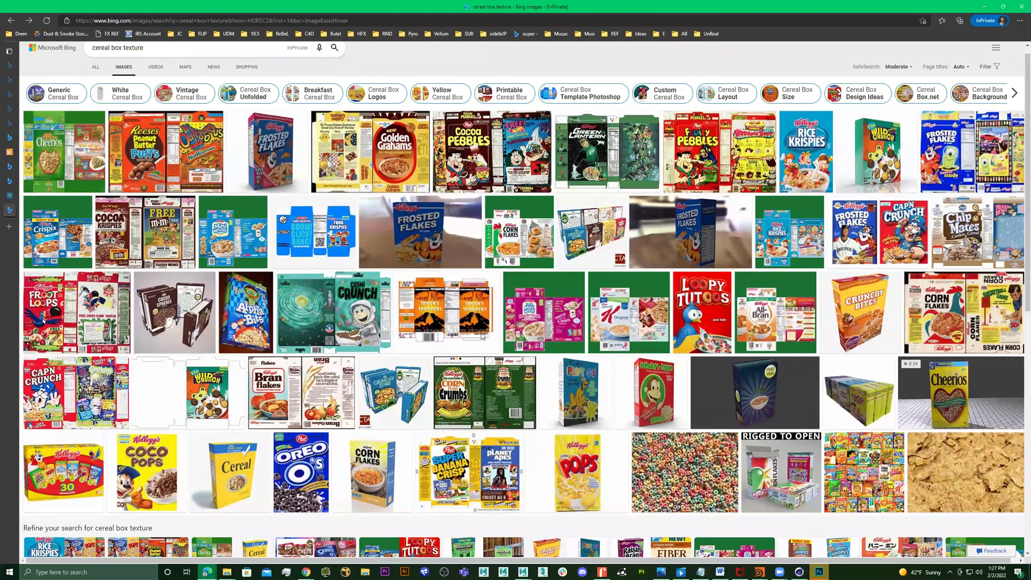
click(470, 472)
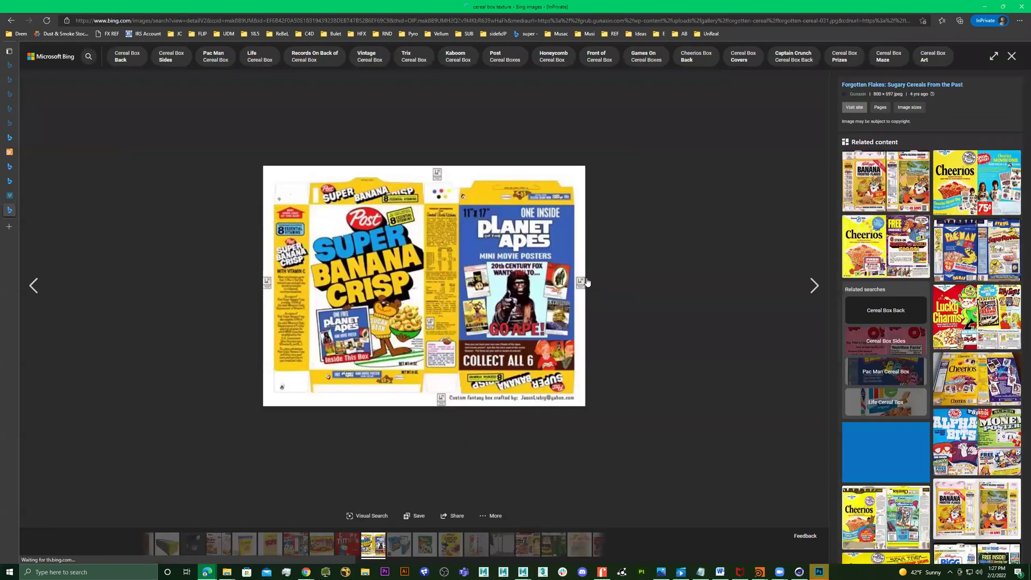
key(Escape)
scroll(630, 361, down, 2)
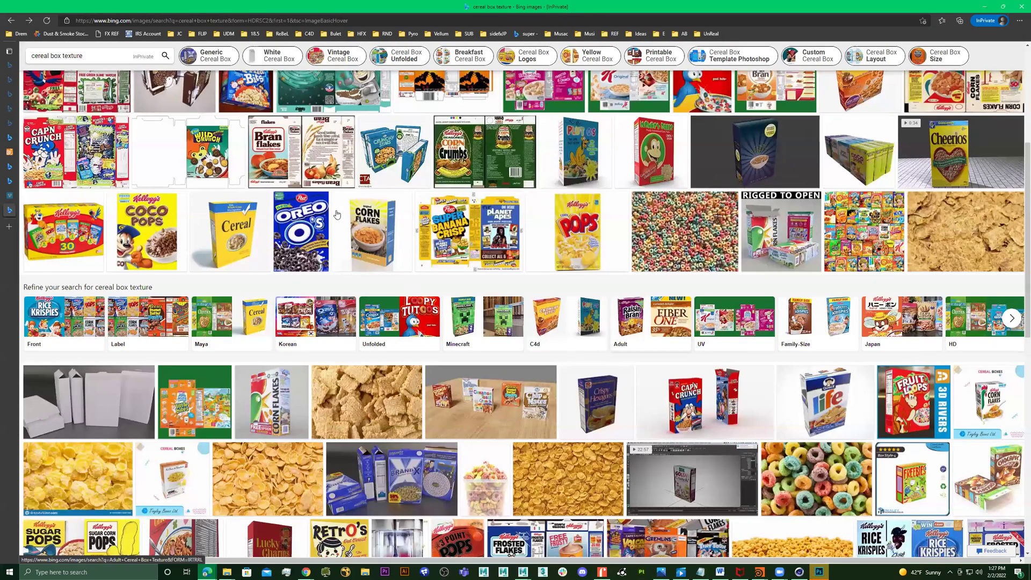
scroll(311, 179, up, 5)
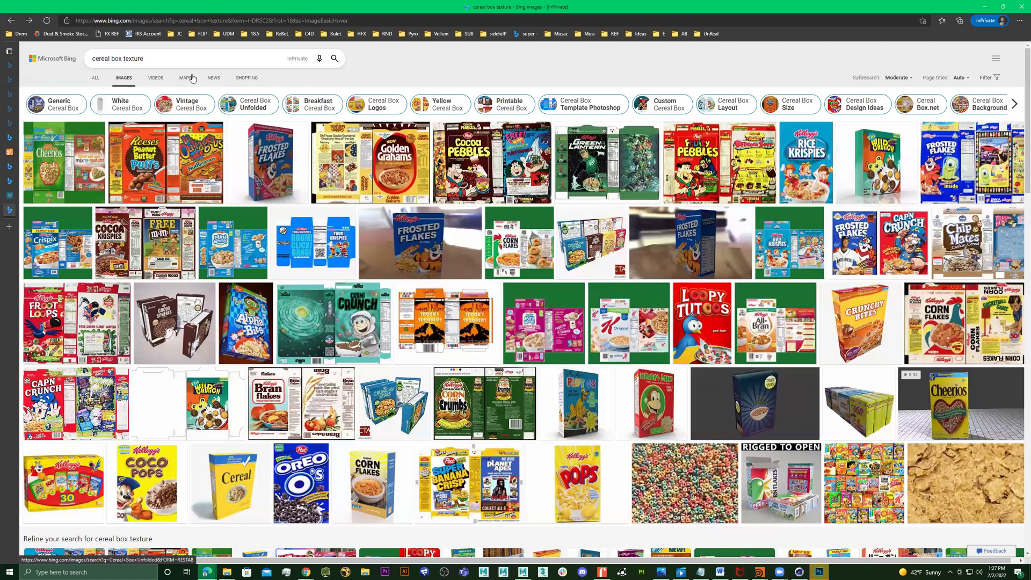
Filter the cereal box texture image results to the Extra large size.
click(1004, 78)
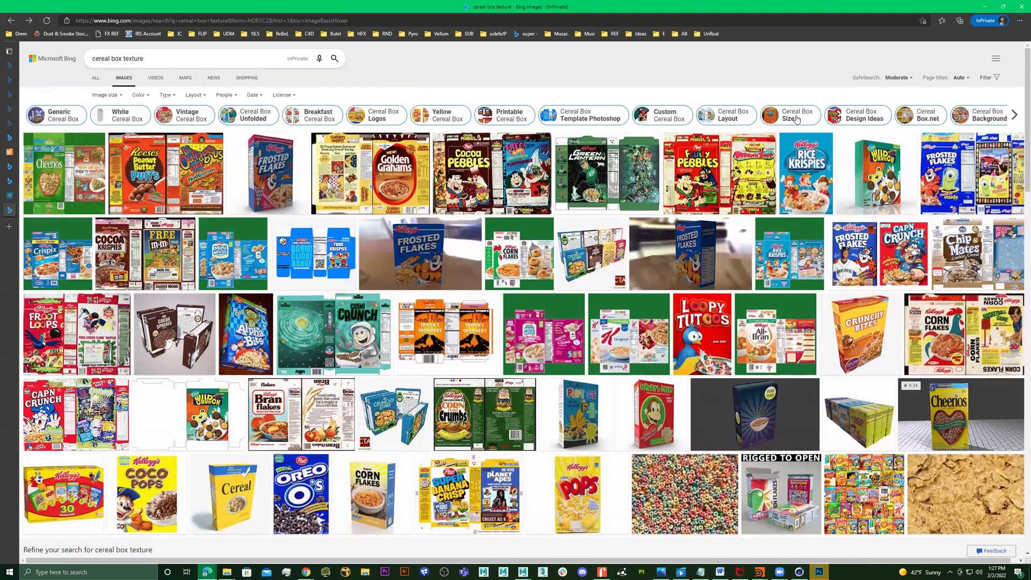
click(103, 95)
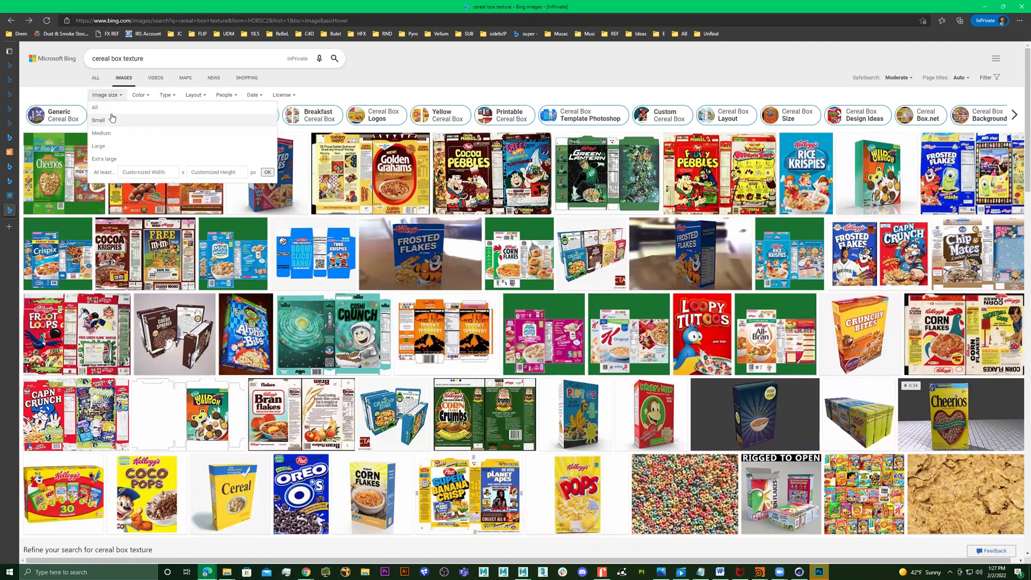
click(114, 160)
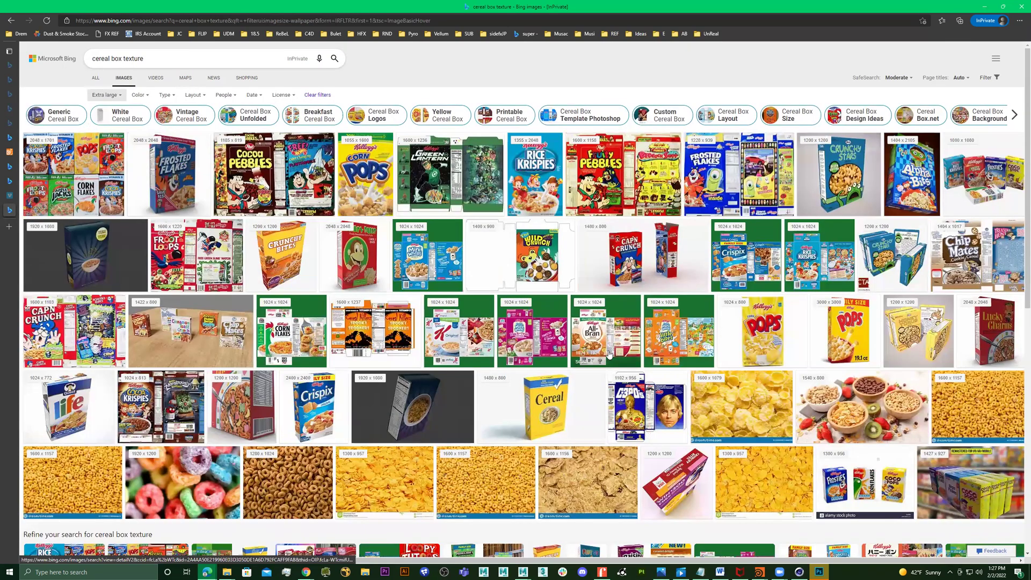
Open the unfolded Special K Original box image and save it to the ABCD folder on the Desktop.
click(479, 344)
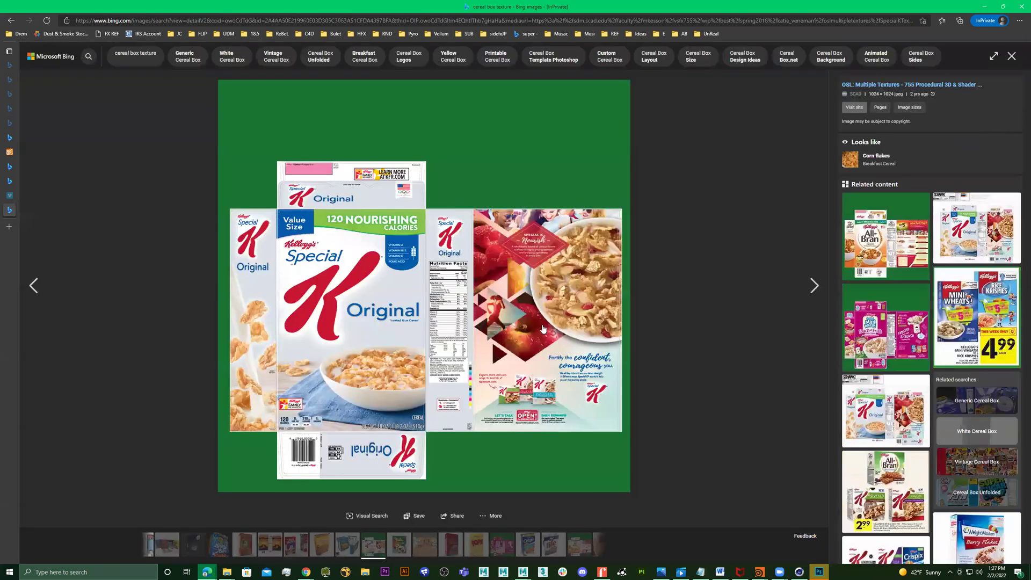
right_click(482, 270)
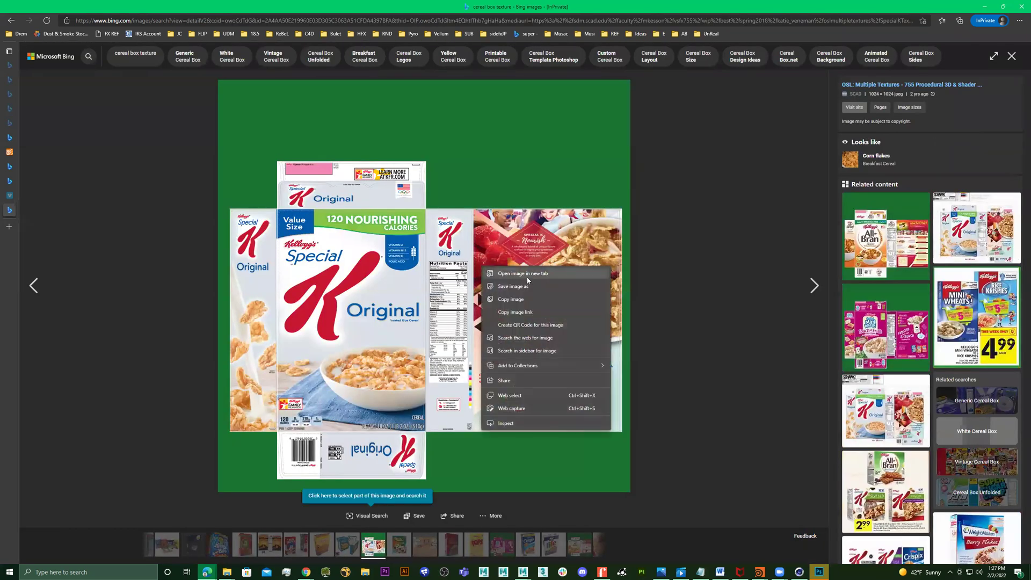
click(529, 286)
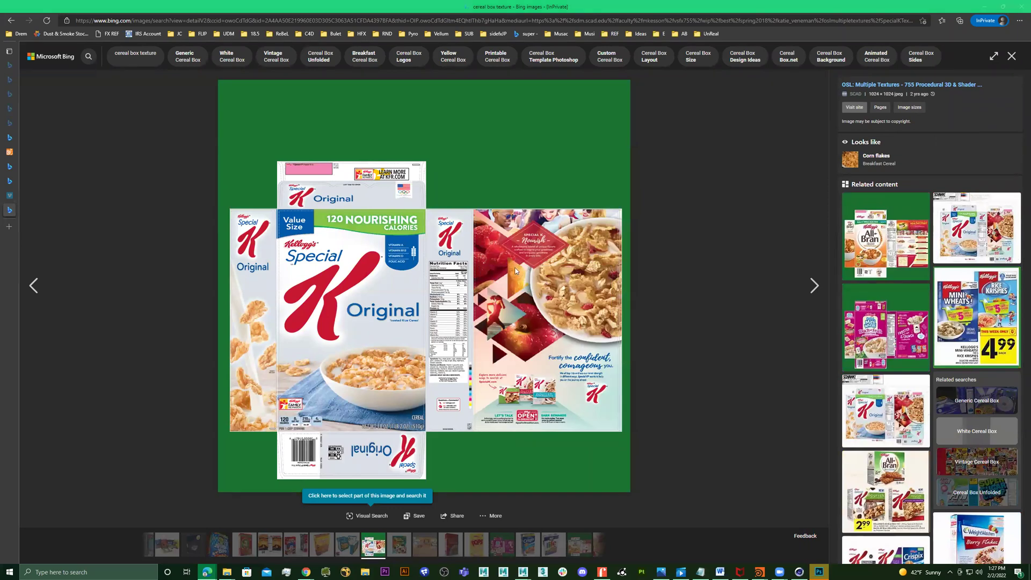
key(Return)
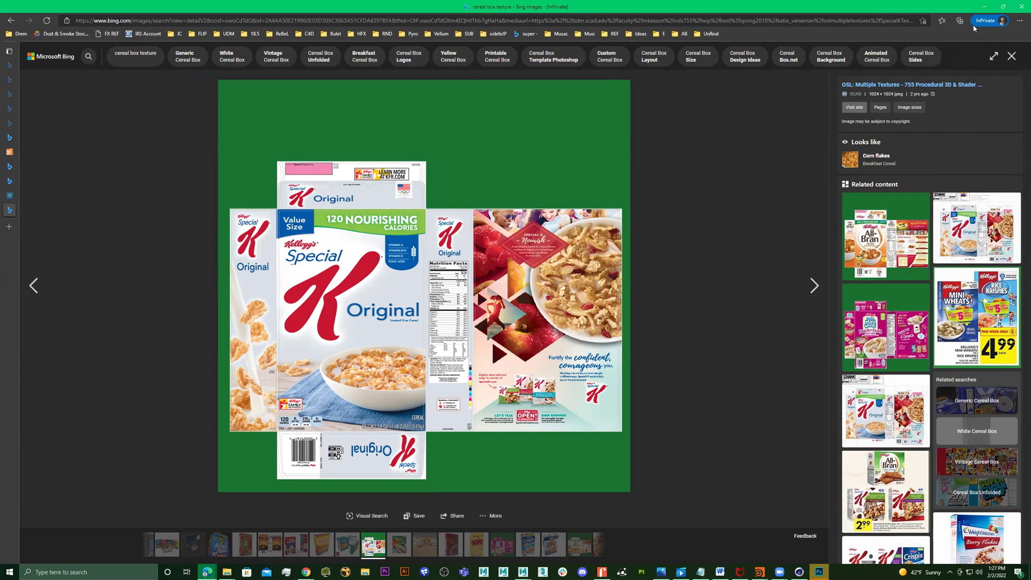
Return to Photoshop and place SpecialKTextureMap.jpg from the ABCD folder into the CerealBoxA.tif document at its original size.
click(985, 9)
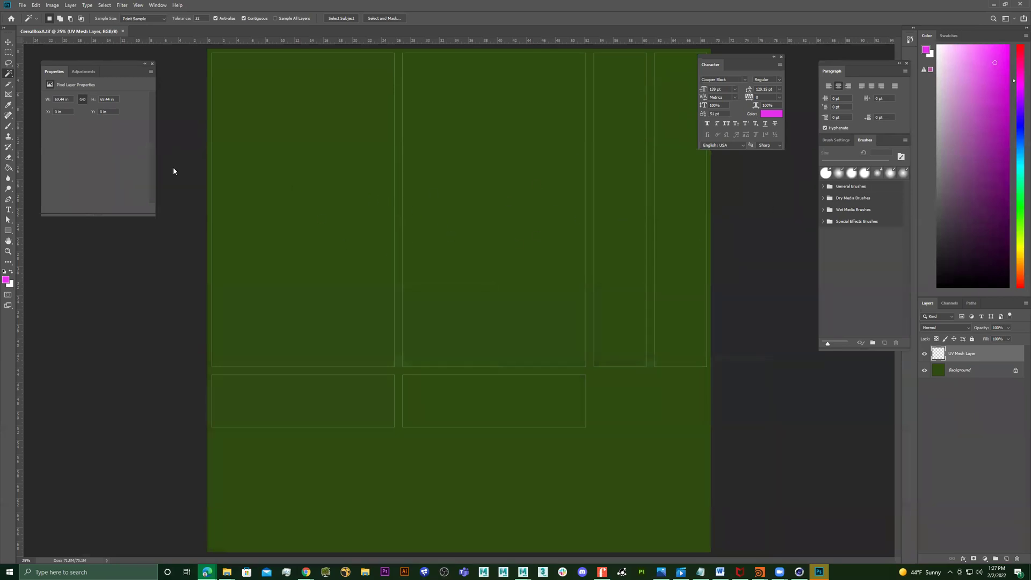
mouse_move(227, 571)
key(alt+Tab)
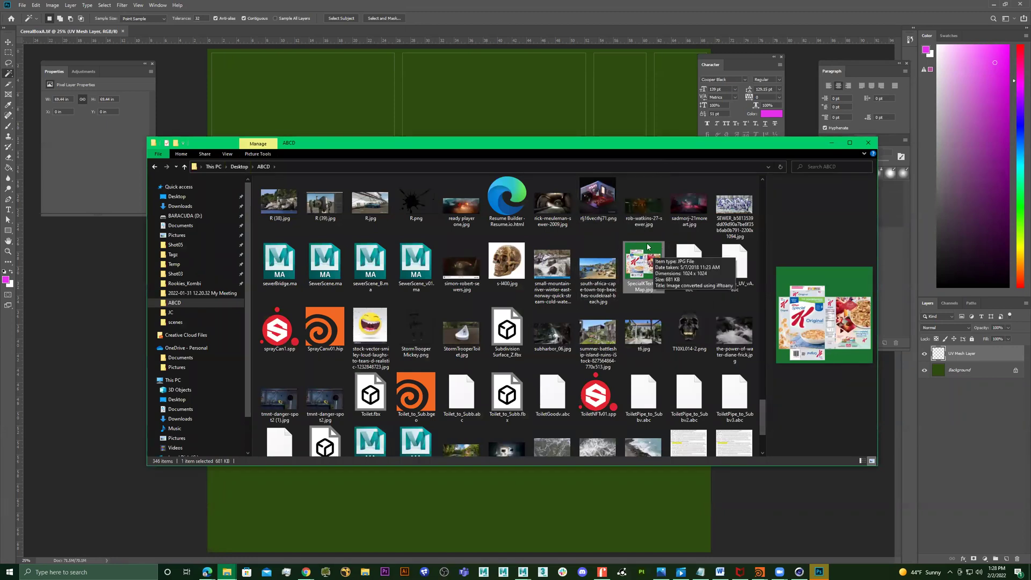
drag(598, 146, 635, 191)
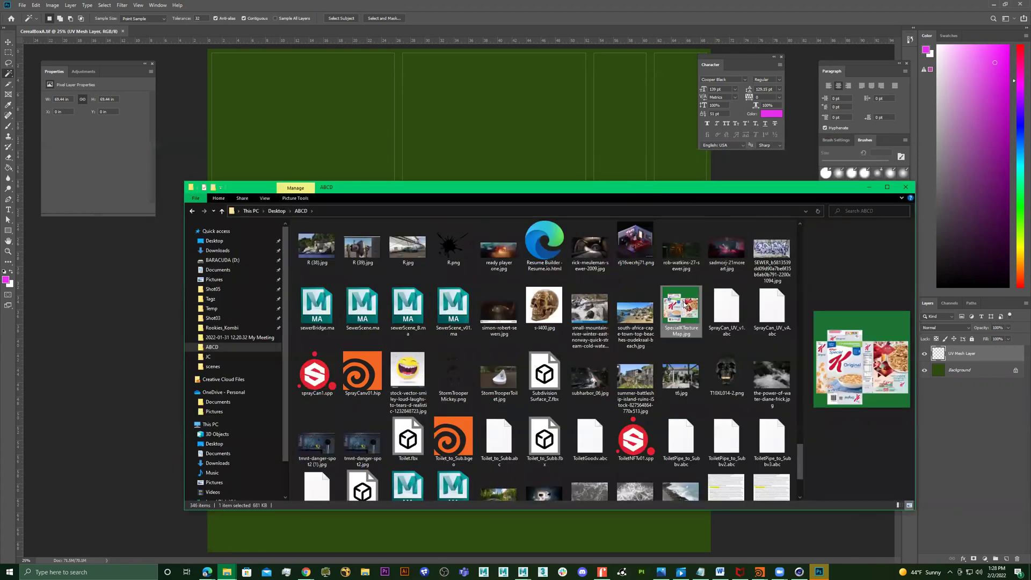
drag(685, 303, 542, 185)
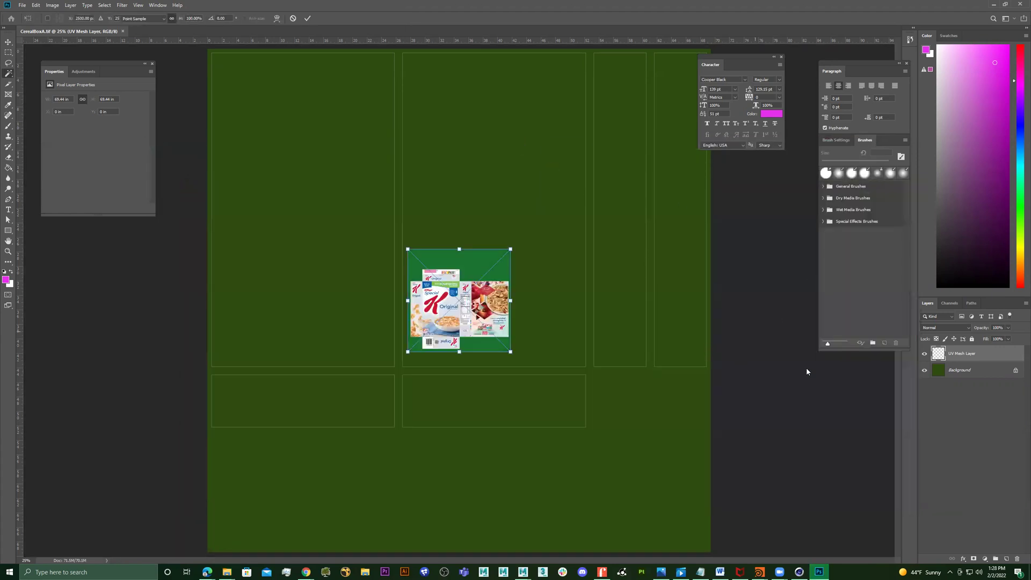
key(Return)
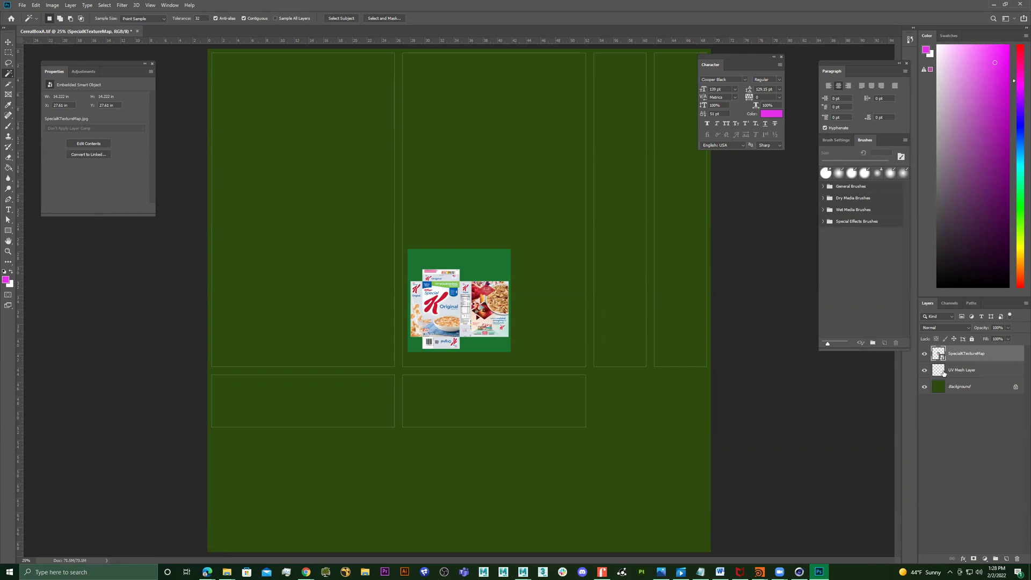
Toggle the visibility of the UV Mesh Layer off and on to check the box outlines, leaving it shown.
click(925, 370)
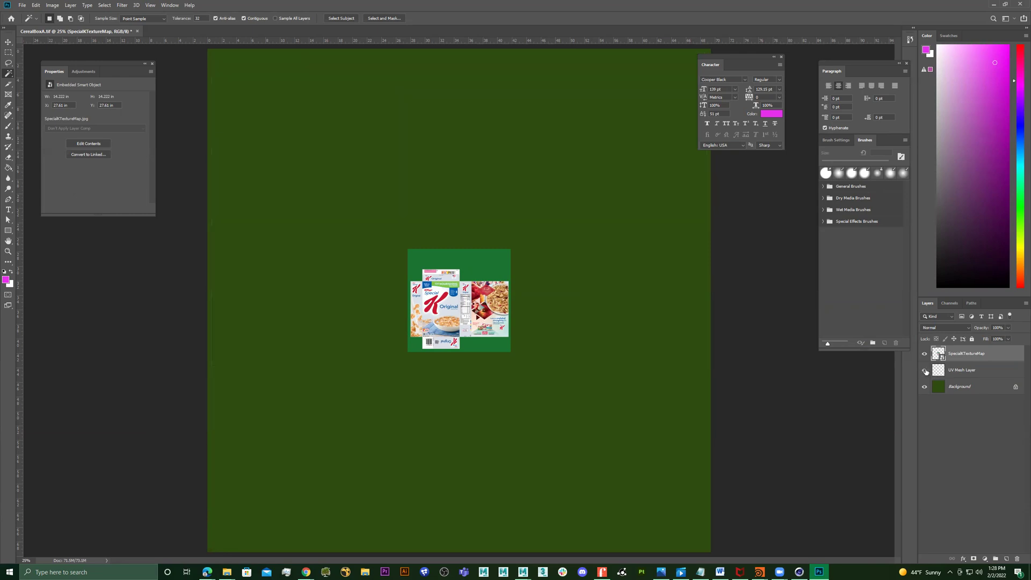
click(925, 370)
click(925, 370)
click(925, 370)
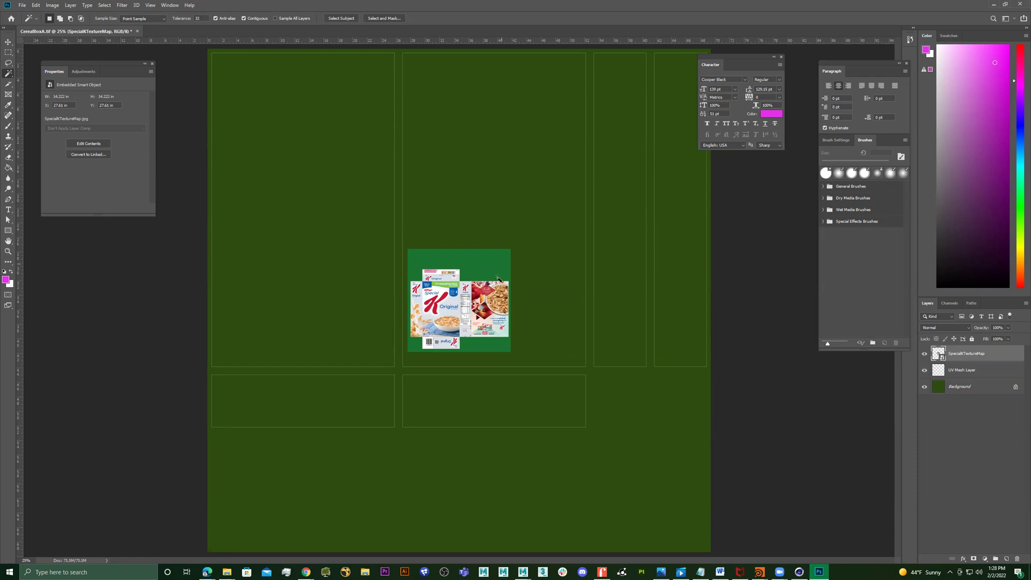
Enlarge the SpecialKTextureMap image proportionally to about 41 in wide and move it to the lower-right area of the canvas.
click(7, 43)
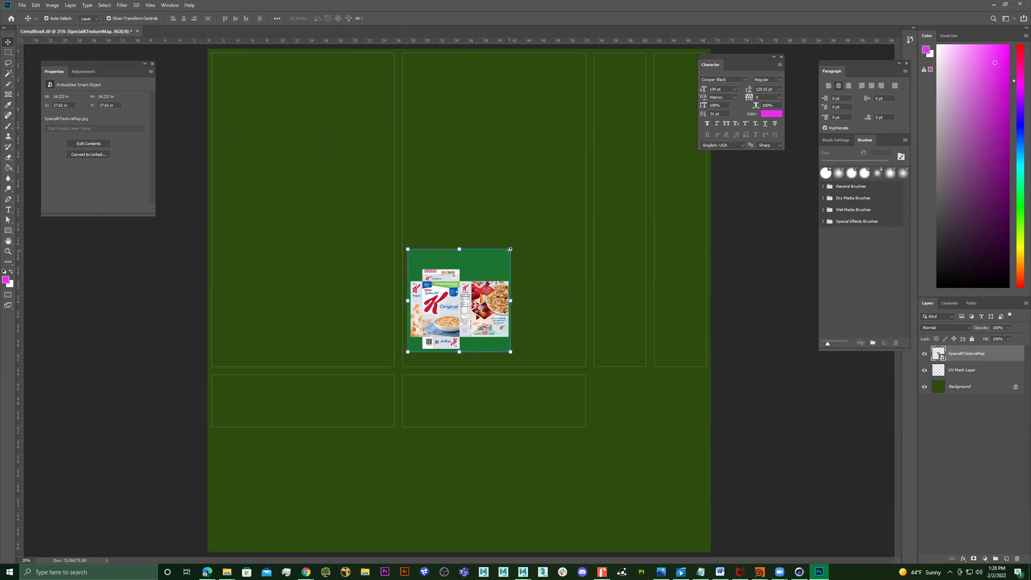
drag(510, 249, 704, 55)
drag(591, 246, 550, 310)
key(Return)
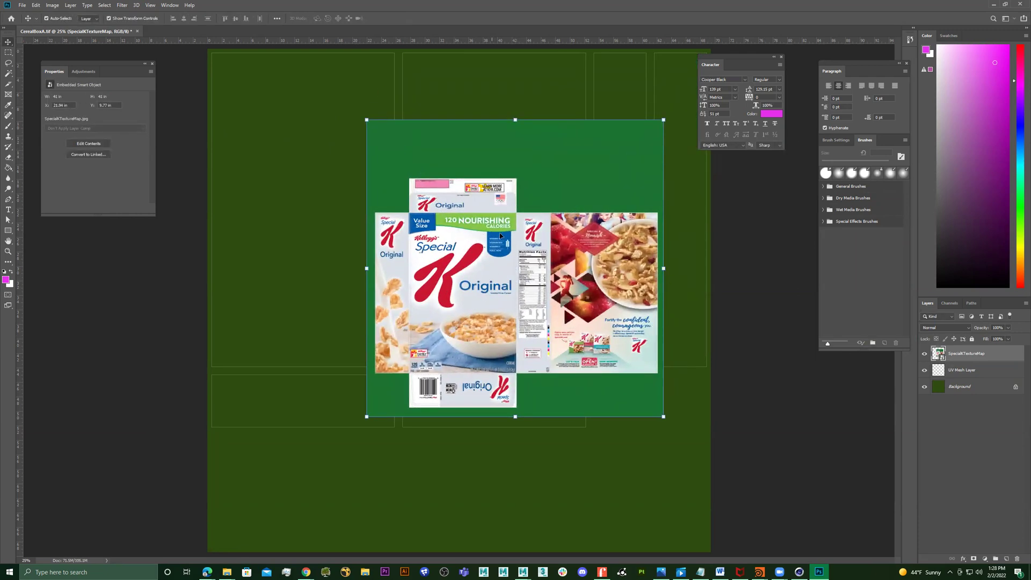
drag(467, 256, 507, 354)
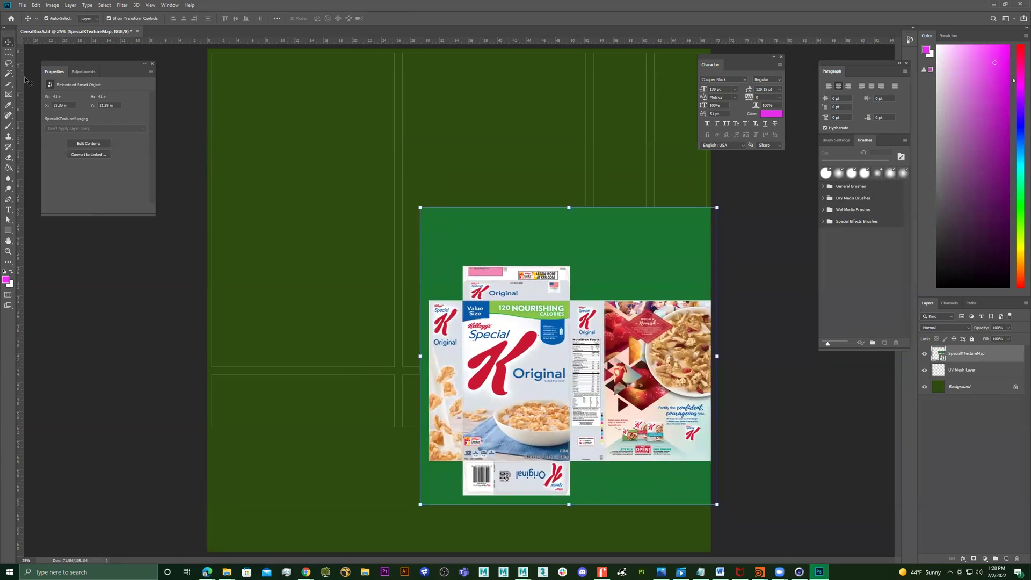
Select the box's front panel in the SpecialKTextureMap image with a rectangular marquee and copy it to a new layer.
click(8, 53)
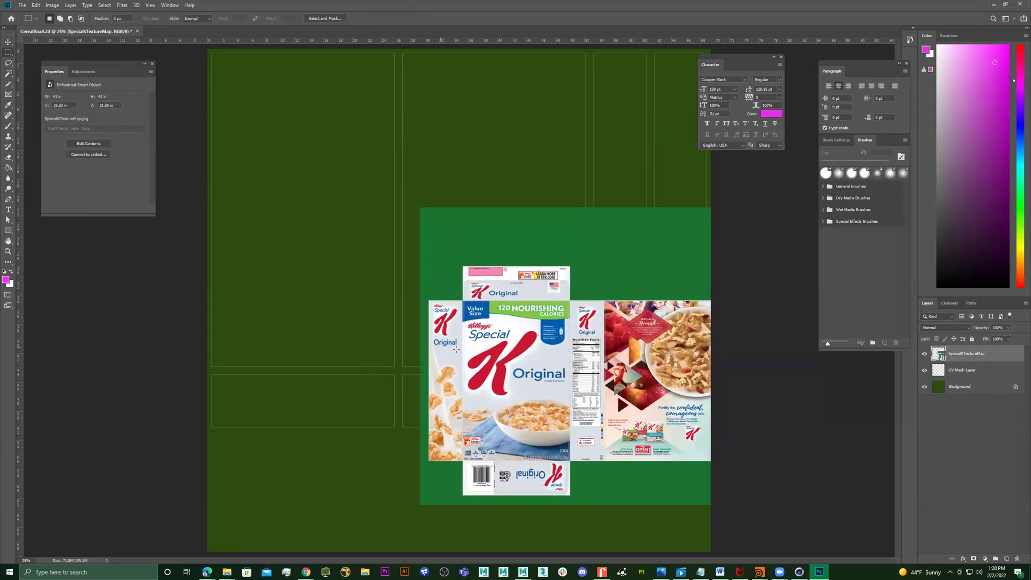
drag(463, 299, 570, 462)
right_click(538, 379)
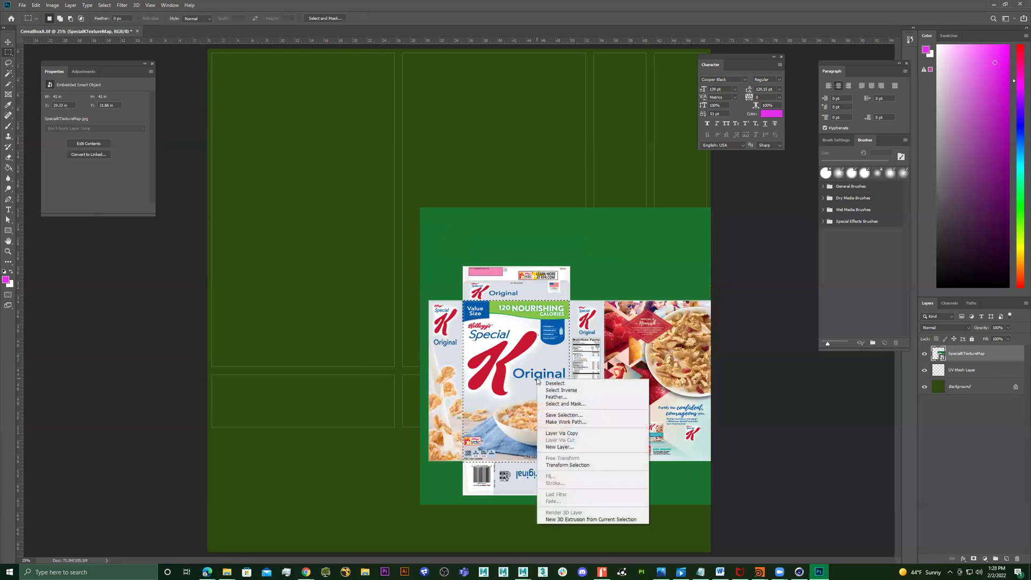
click(596, 434)
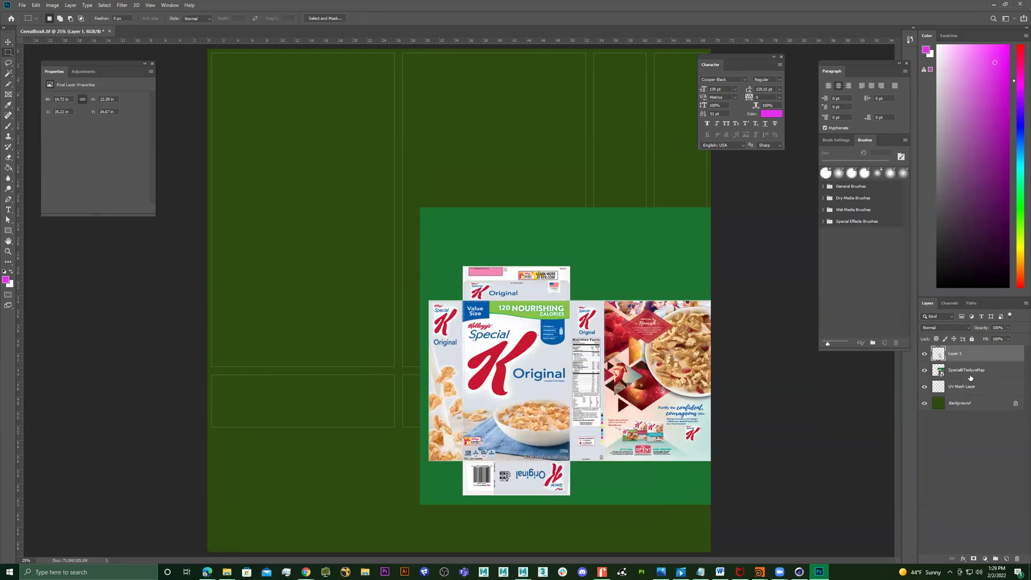
Hide the SpecialKTextureMap layer and rename the copied front panel's layer to front.
click(925, 372)
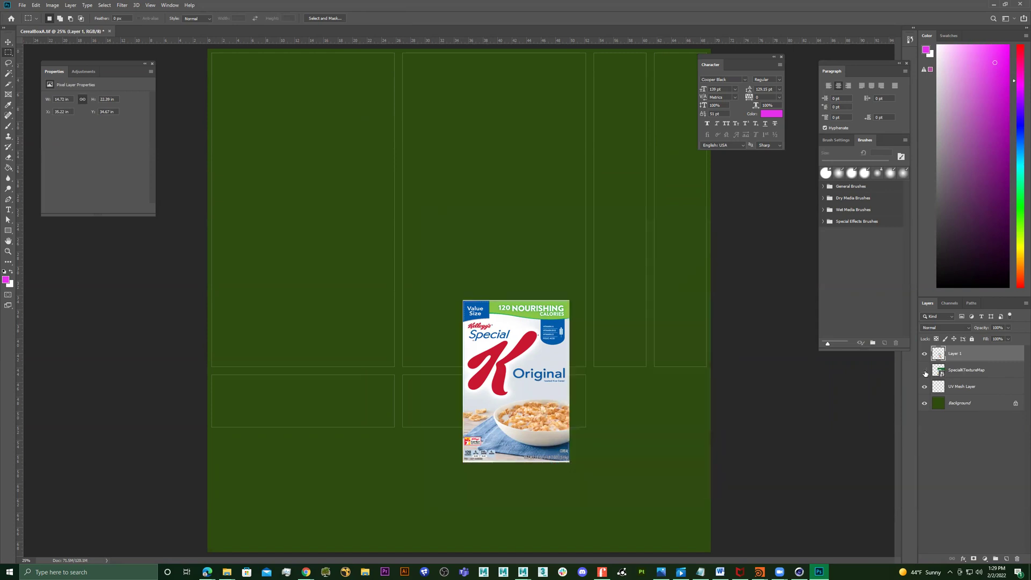
click(971, 373)
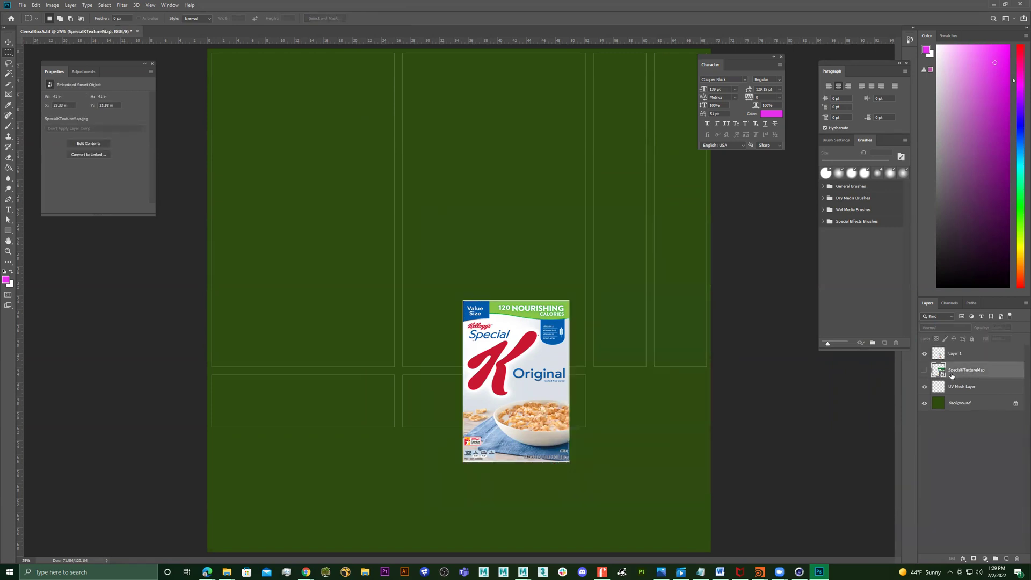
click(924, 372)
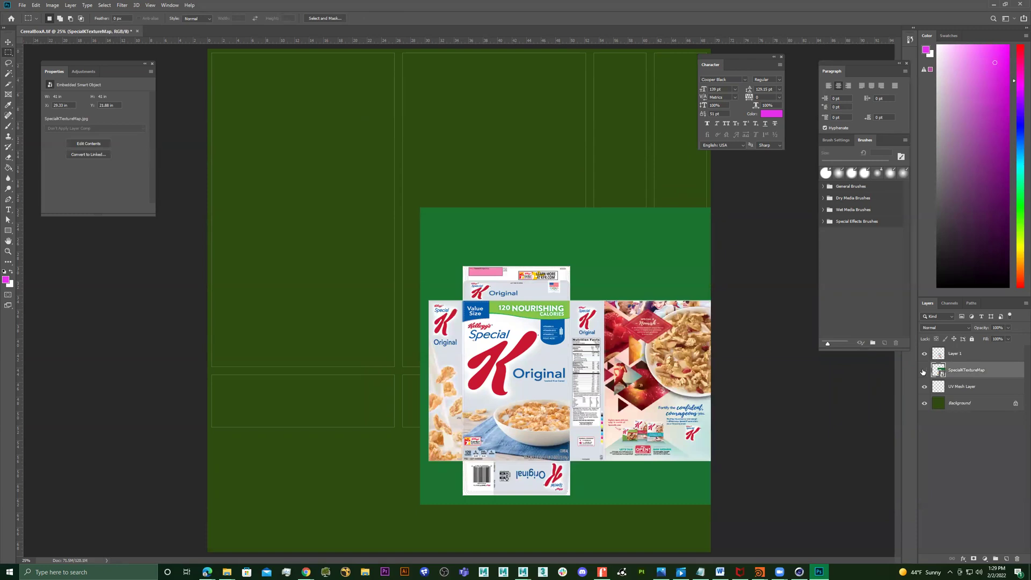
click(925, 372)
click(956, 356)
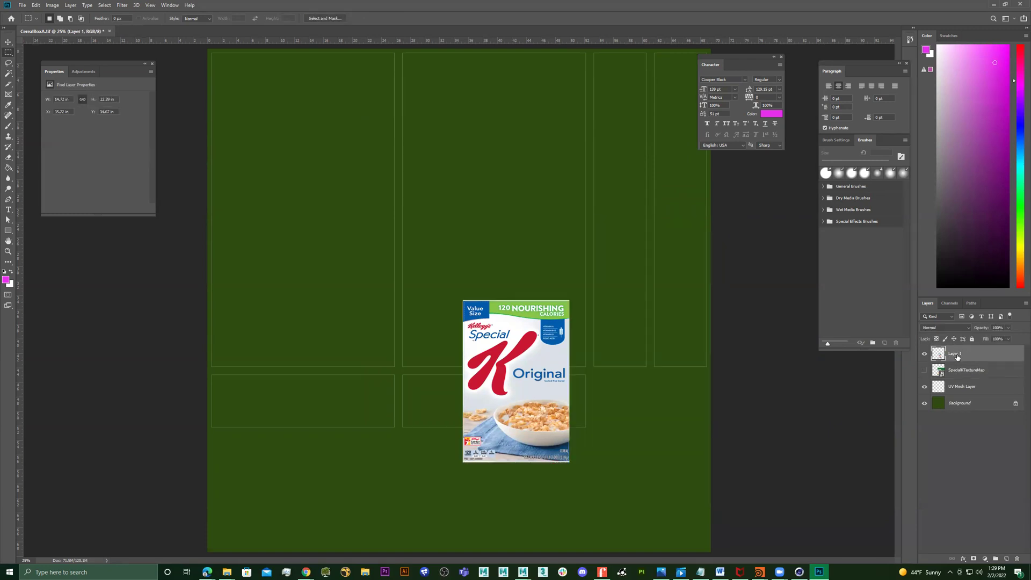
double_click(961, 354)
text(front)
key(Return)
Move the front panel onto the first large UV rectangle and scale it proportionally to the rectangle's width, about 25.24 in.
click(8, 42)
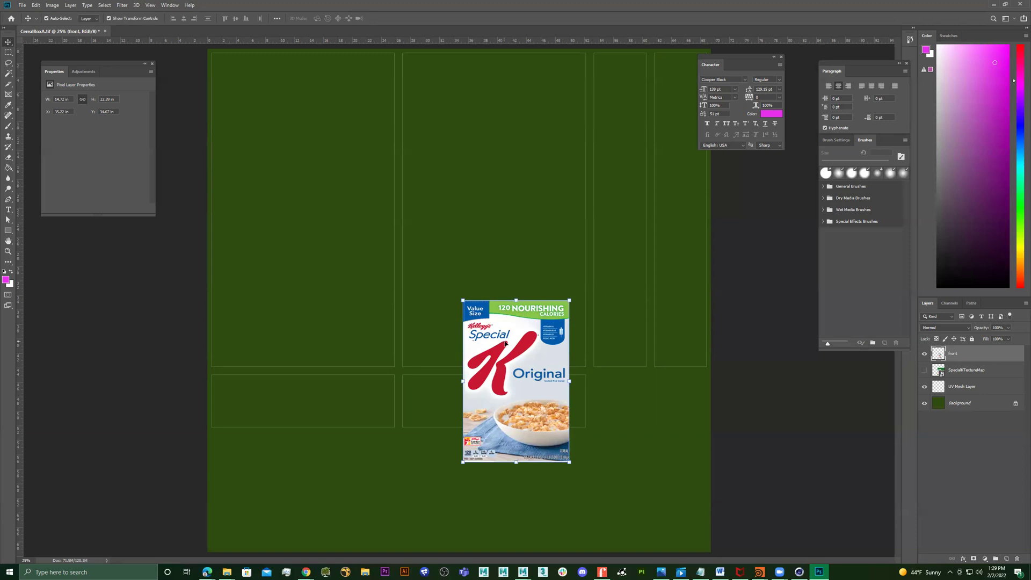
drag(505, 343, 286, 157)
drag(351, 115, 420, 73)
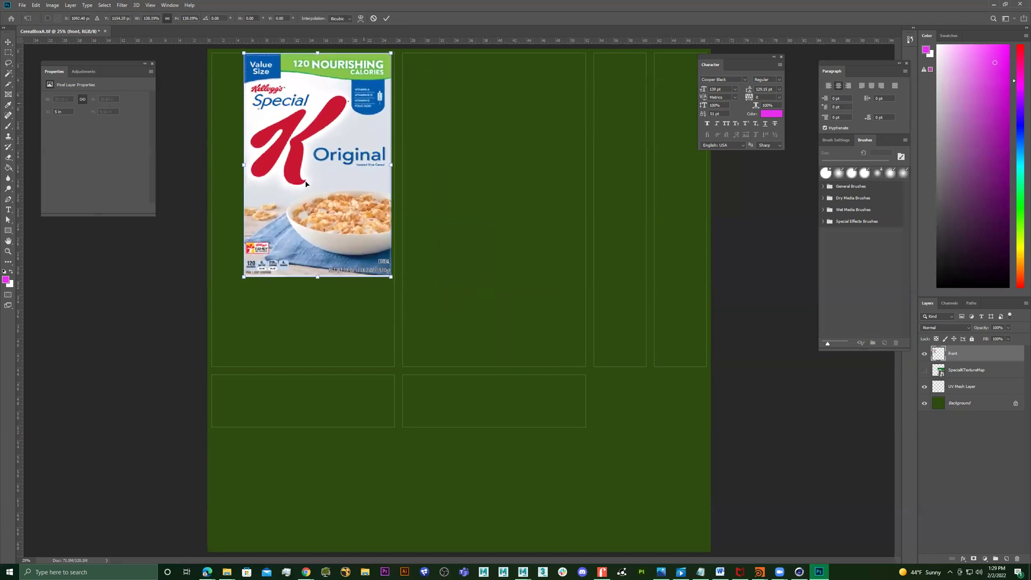
drag(242, 277, 213, 325)
drag(308, 285, 310, 305)
drag(392, 73, 416, 57)
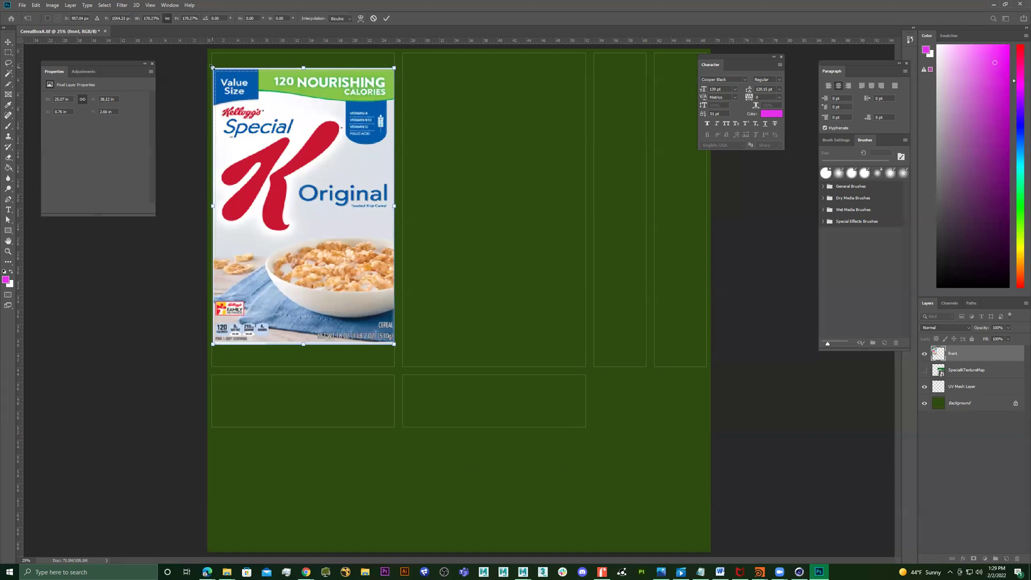
drag(212, 68, 211, 66)
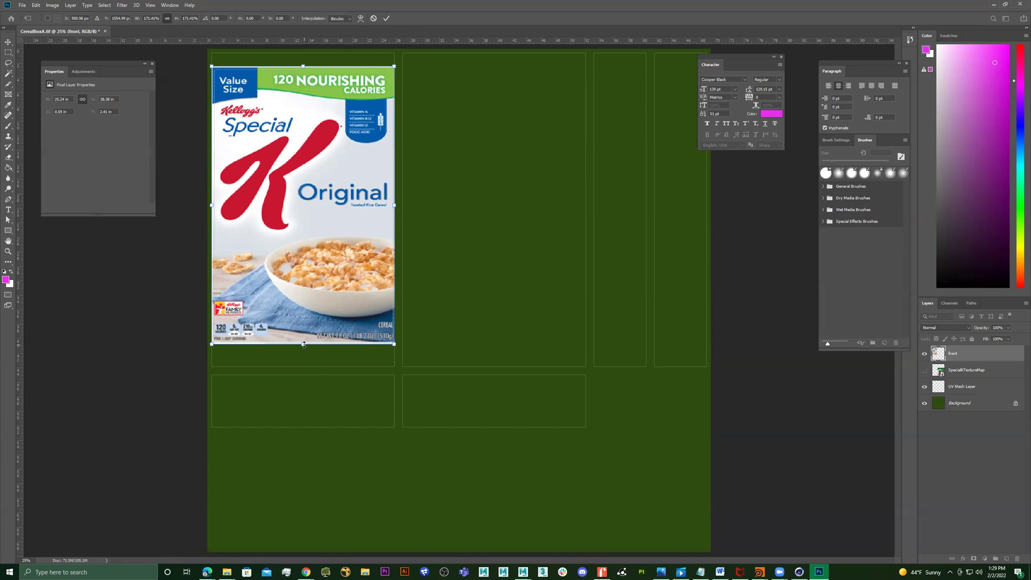
Stretch the front panel vertically to fill the first large UV rectangle, about 43.65 in high, and apply the transform.
drag(303, 344, 303, 368)
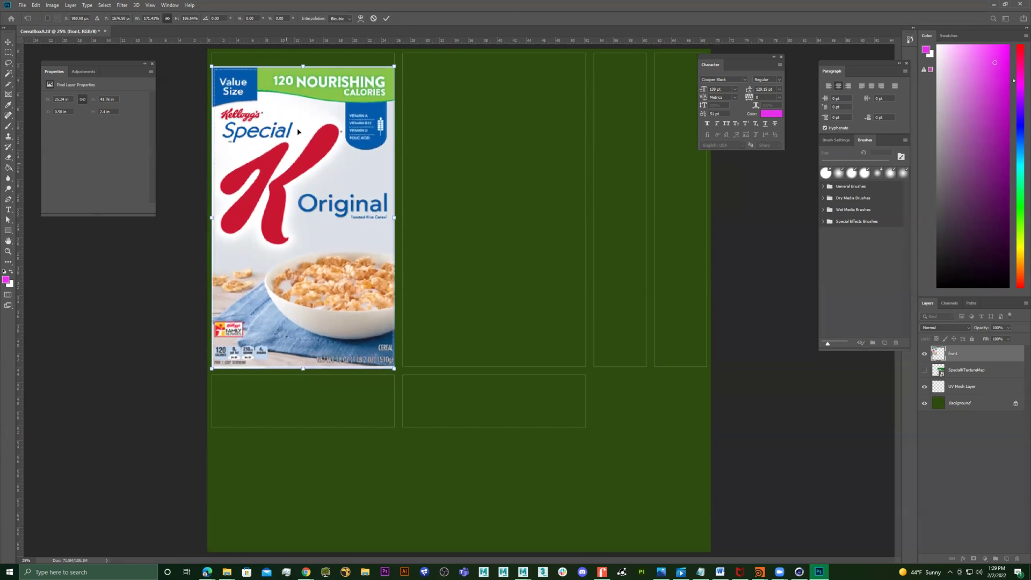
mouse_move(302, 63)
mouse_down()
mouse_move(304, 52)
mouse_move(302, 66)
mouse_up()
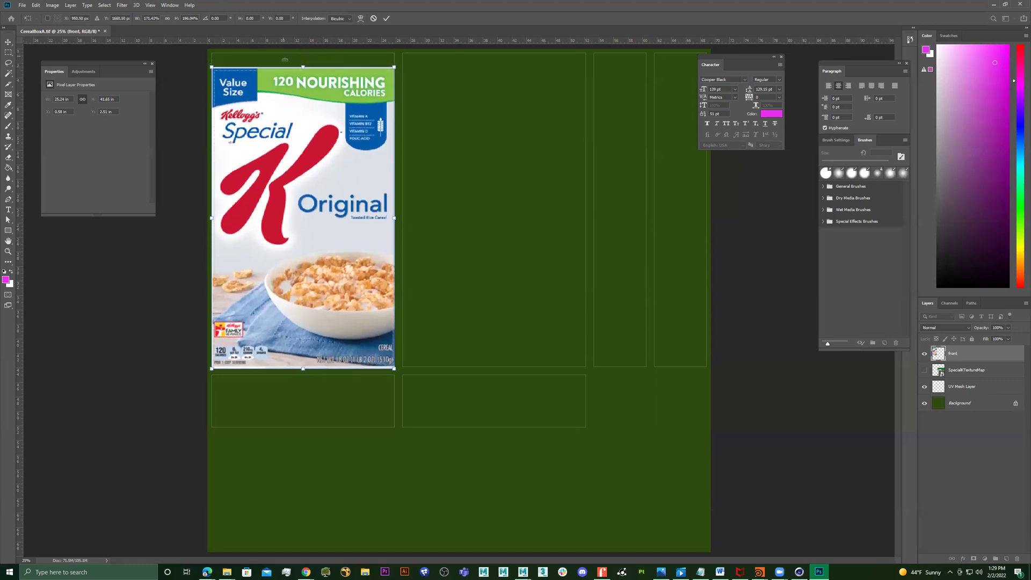
key(ctrl+z)
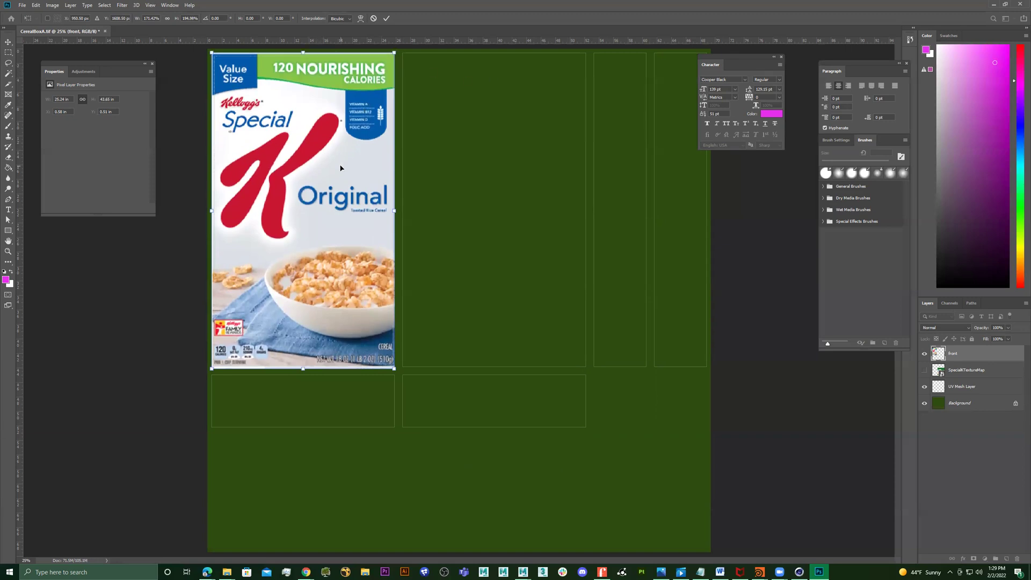
key(Return)
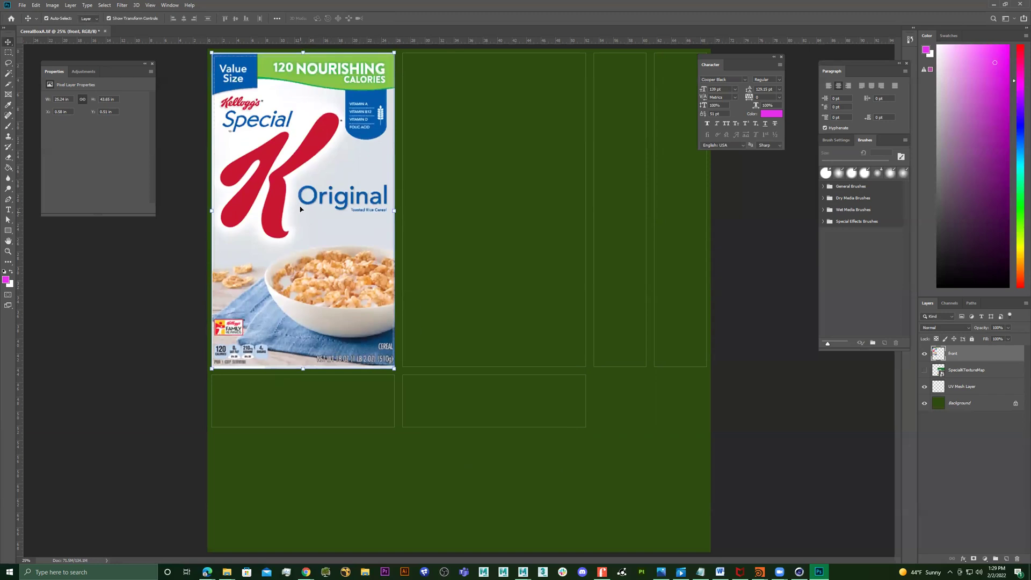
Show the SpecialKTextureMap layer, hide the front layer, and make the texture map the active layer.
click(925, 370)
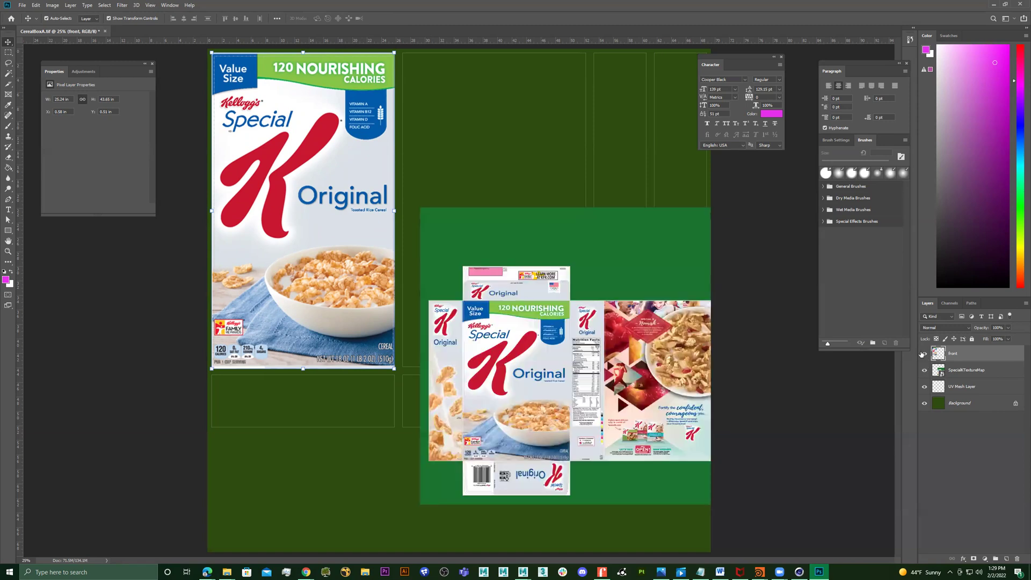
click(924, 354)
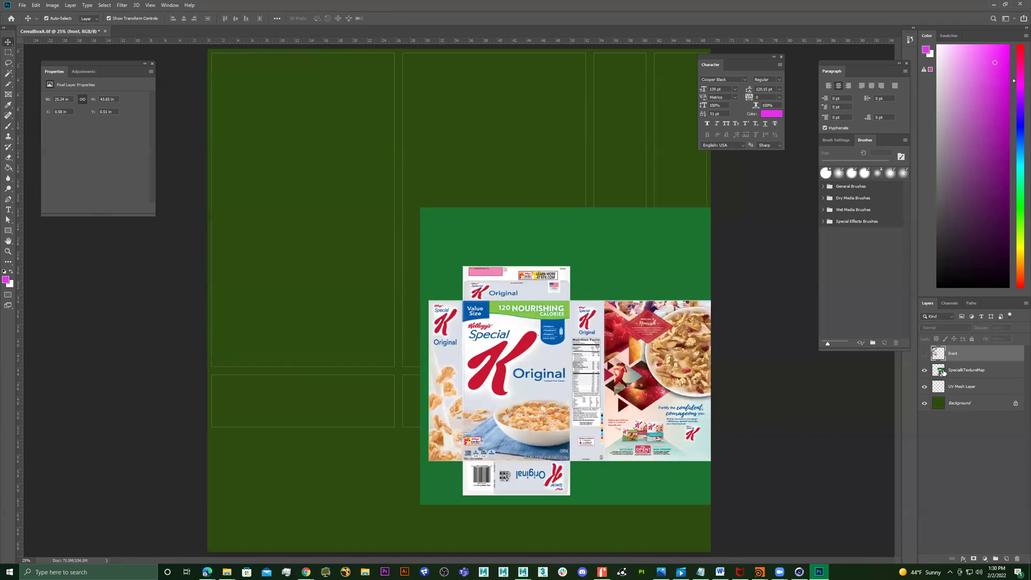
click(632, 322)
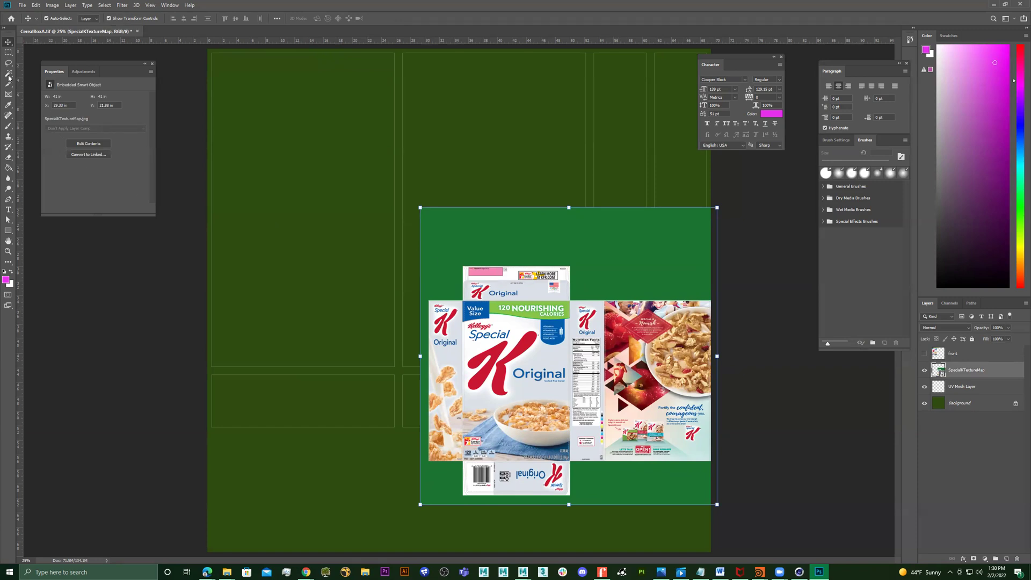
Copy the box's back panel from the SpecialKTextureMap image to a new layer using a rectangular selection, and hide the source layer.
click(8, 52)
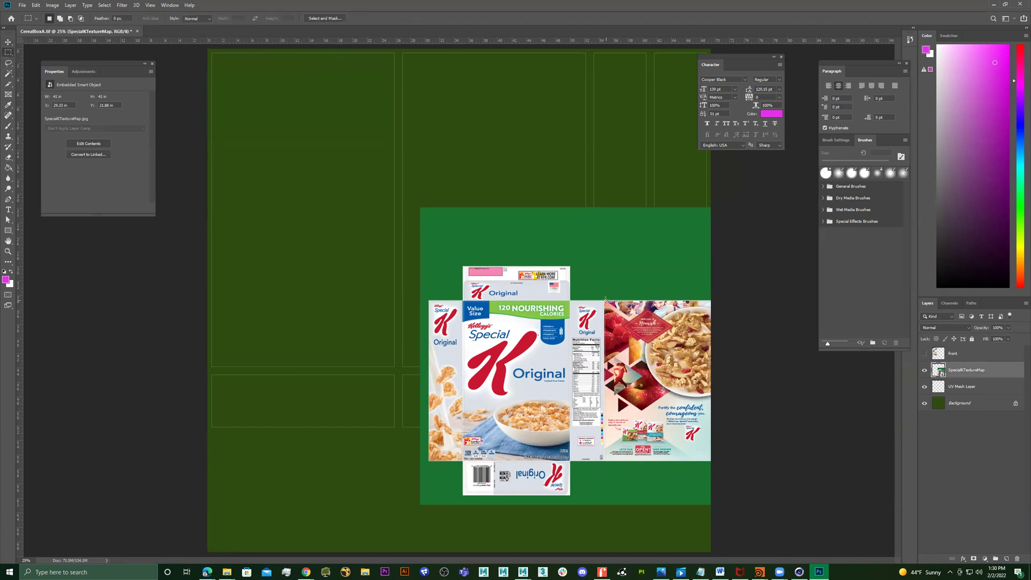
drag(605, 300, 712, 460)
right_click(669, 398)
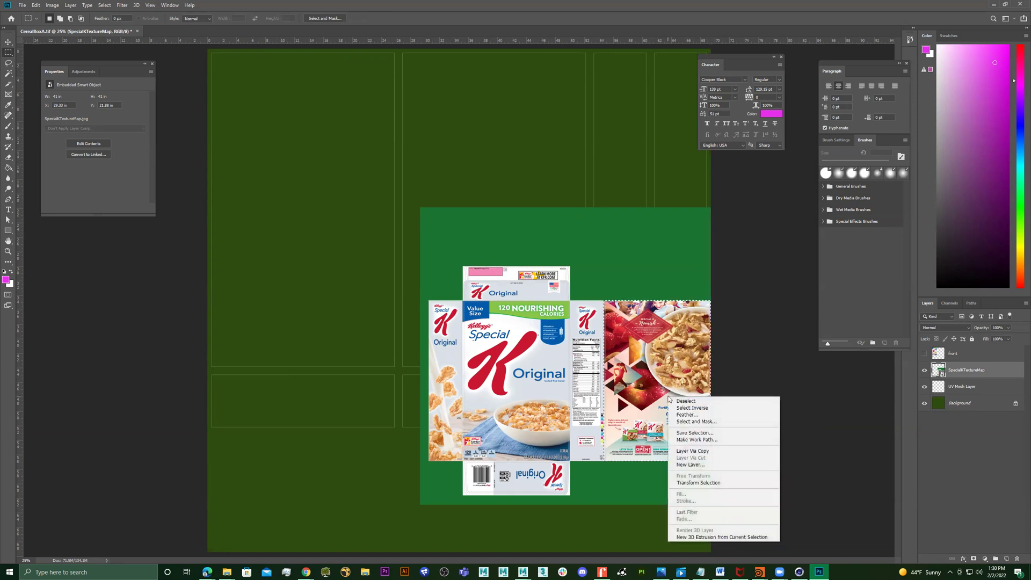
click(720, 451)
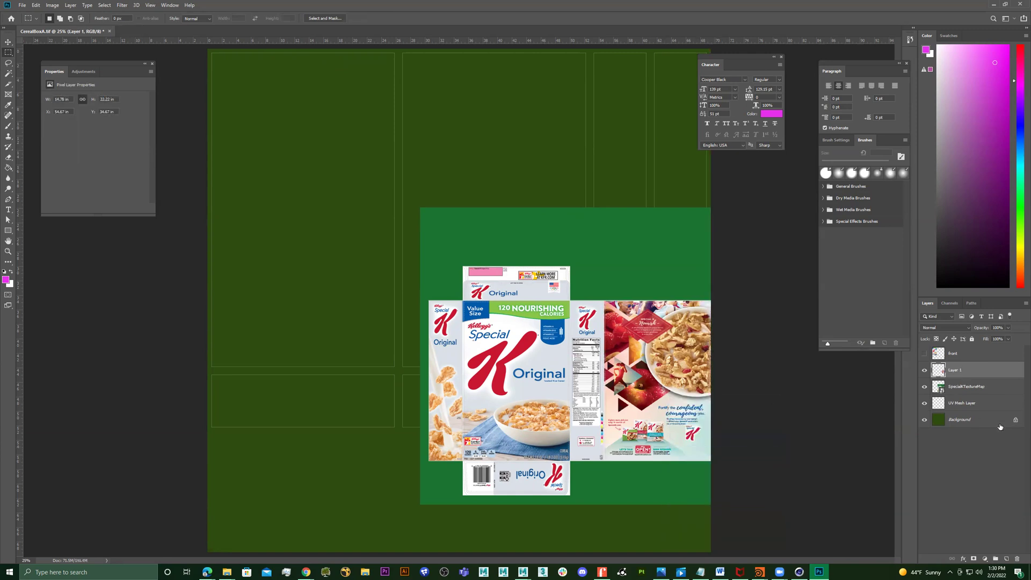
click(924, 387)
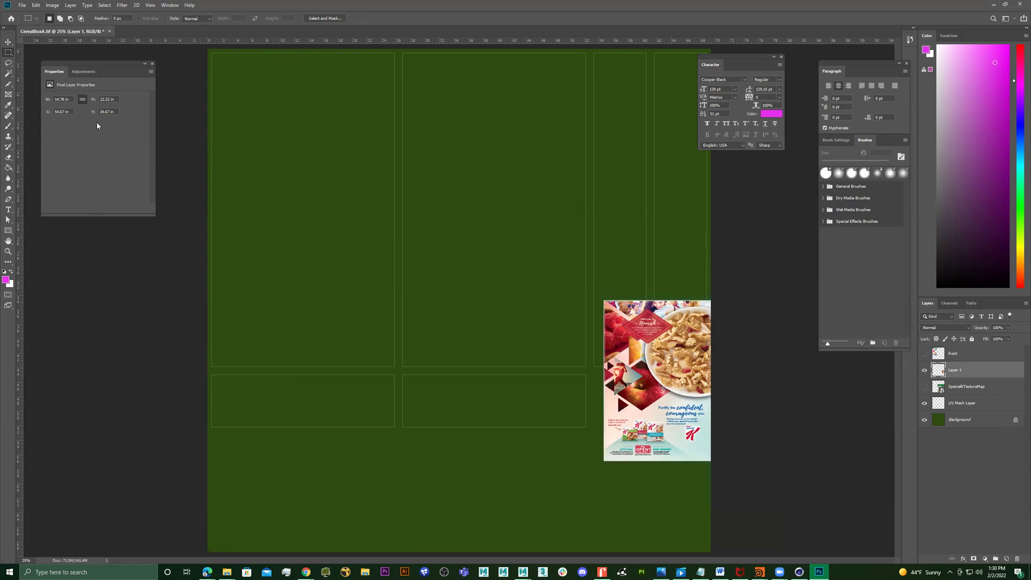
Move the back panel onto the second large UV rectangle and scale it proportionally to about 25.85 in wide.
click(6, 42)
drag(663, 382, 521, 197)
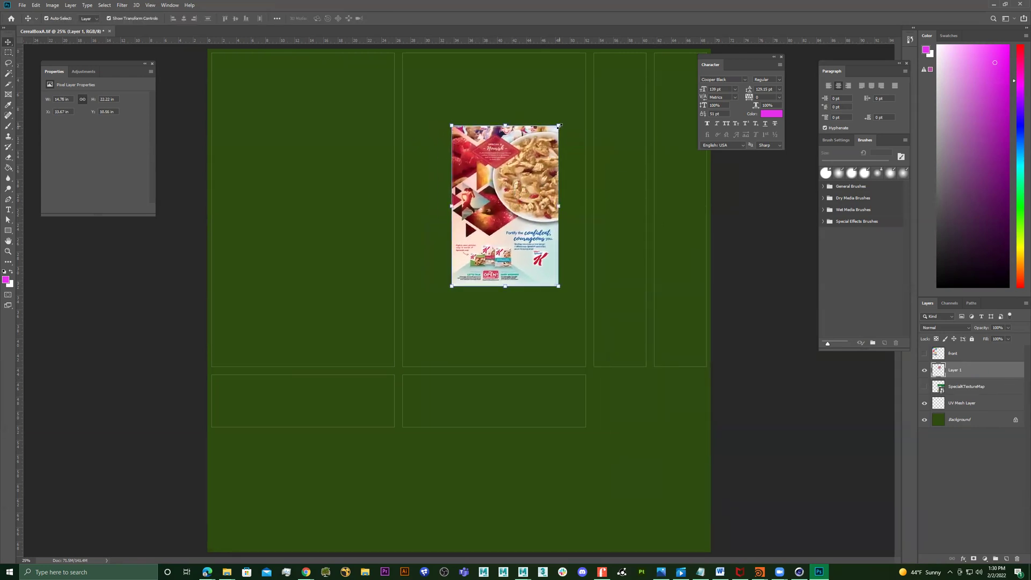
drag(560, 126, 588, 79)
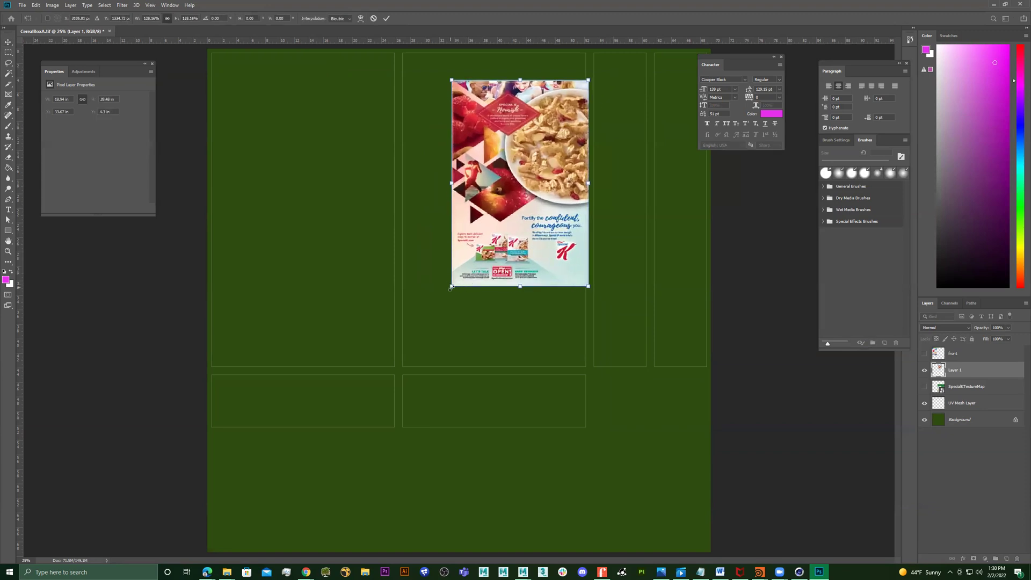
drag(452, 285, 386, 352)
drag(470, 296, 471, 290)
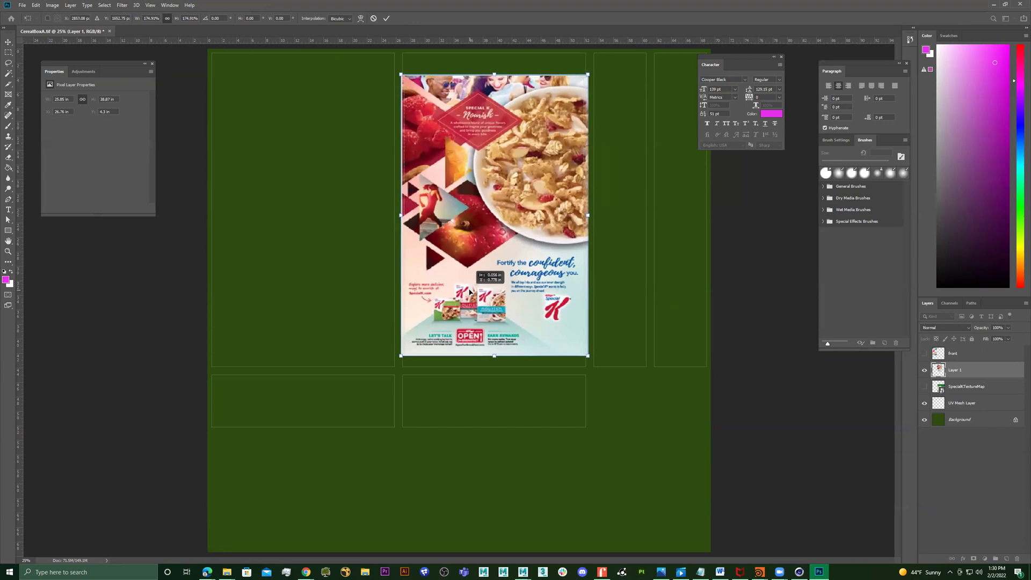
Stretch the back panel vertically to cover the second large UV rectangle, about 44 in high, and apply the transform.
drag(494, 75, 494, 50)
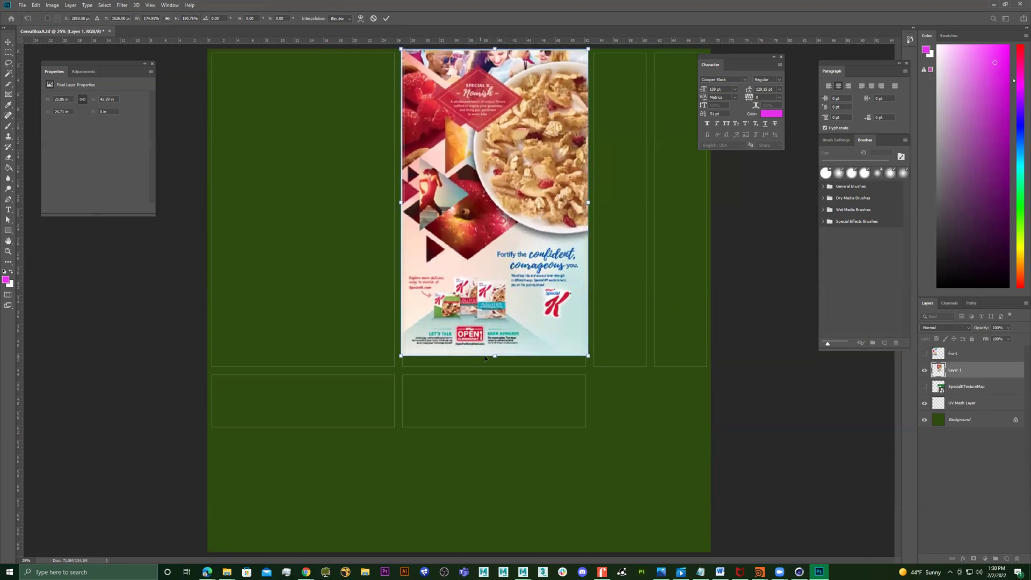
drag(495, 355, 496, 367)
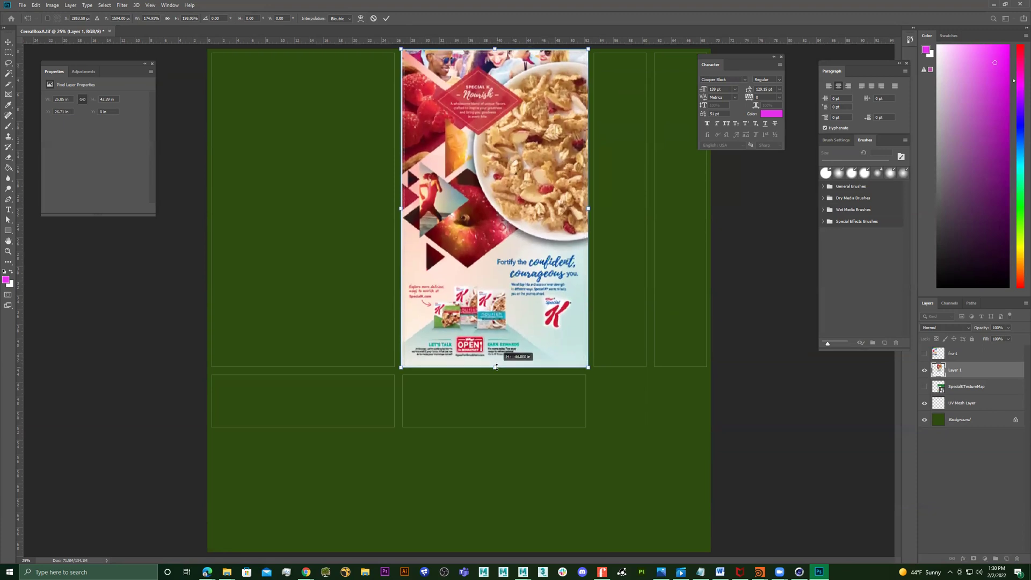
mouse_move(588, 367)
mouse_down()
mouse_move(591, 349)
mouse_move(613, 363)
mouse_move(583, 369)
mouse_up()
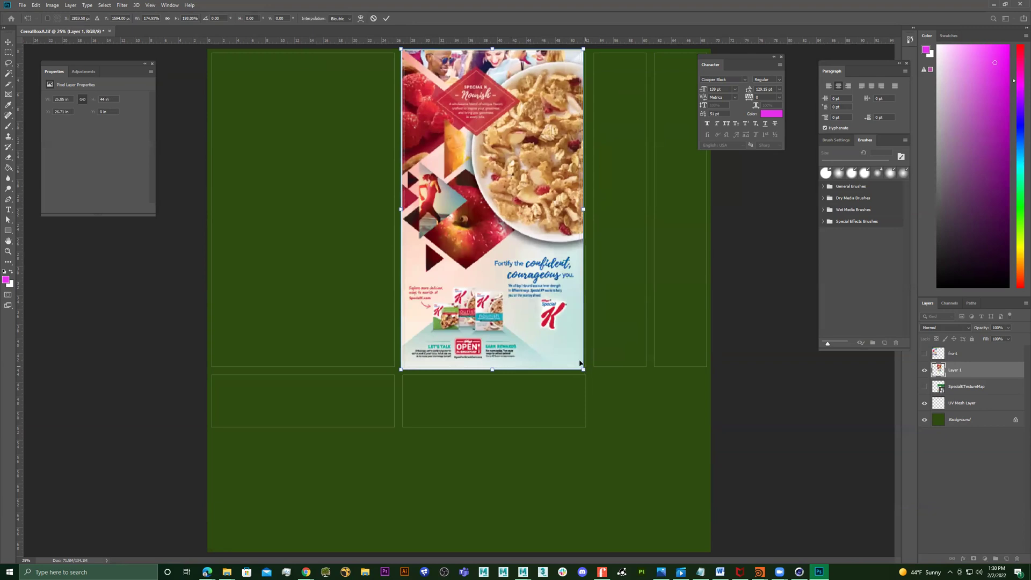
key(ctrl+z)
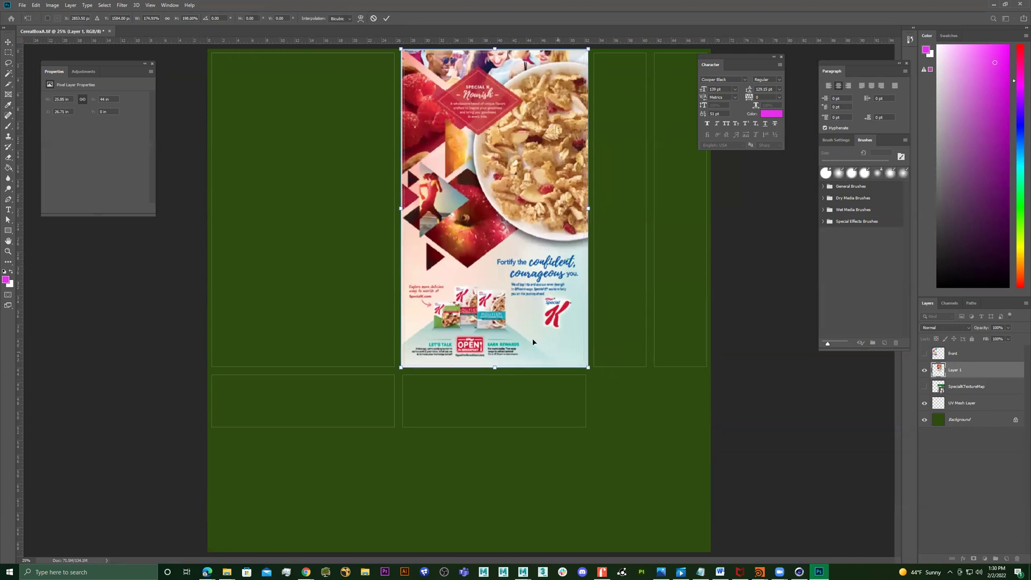
key(Return)
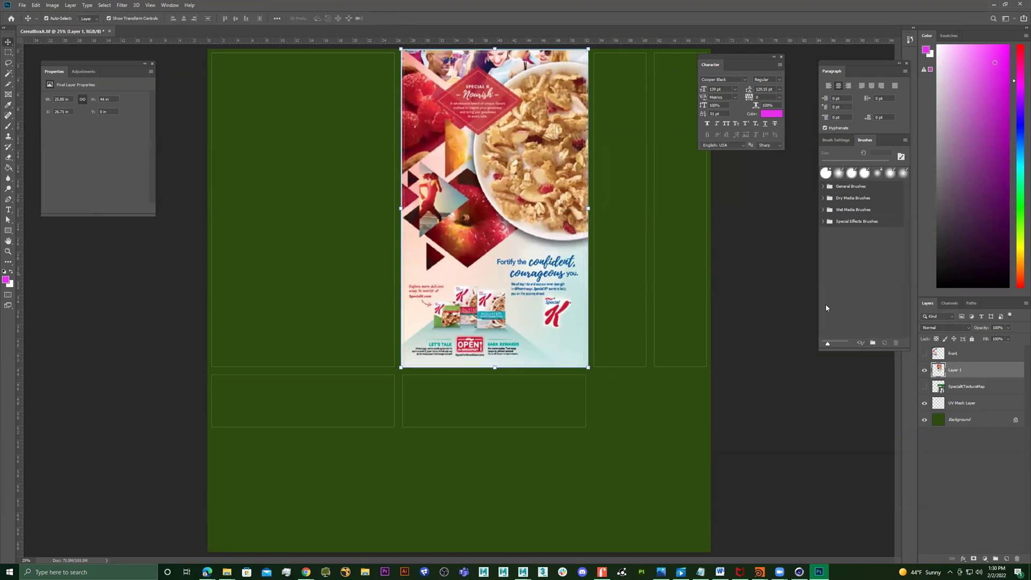
Rename the back panel's layer to back and switch visibility from it to the SpecialKTextureMap layer.
click(924, 370)
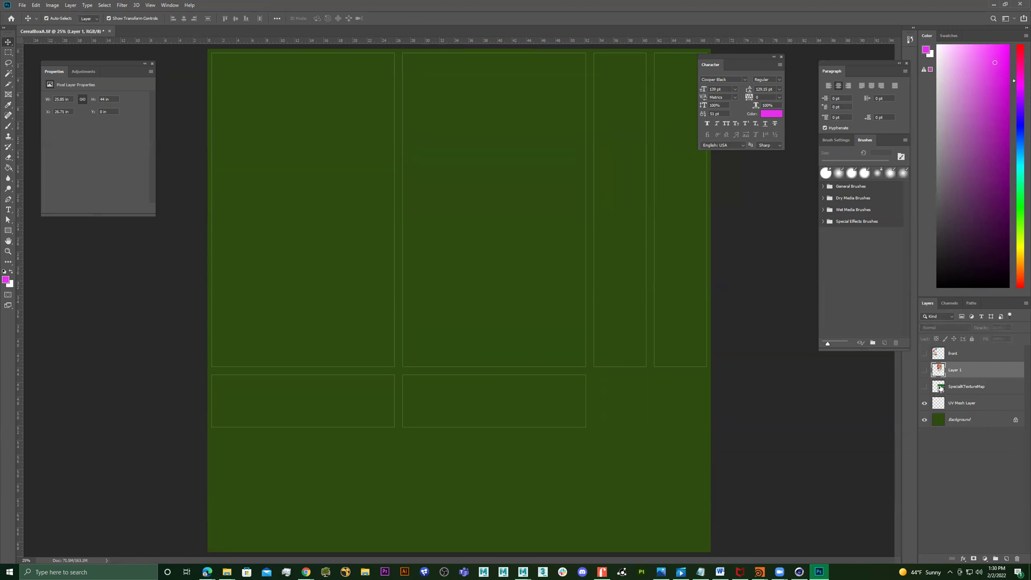
double_click(956, 370)
text(back)
key(Return)
click(968, 387)
click(925, 387)
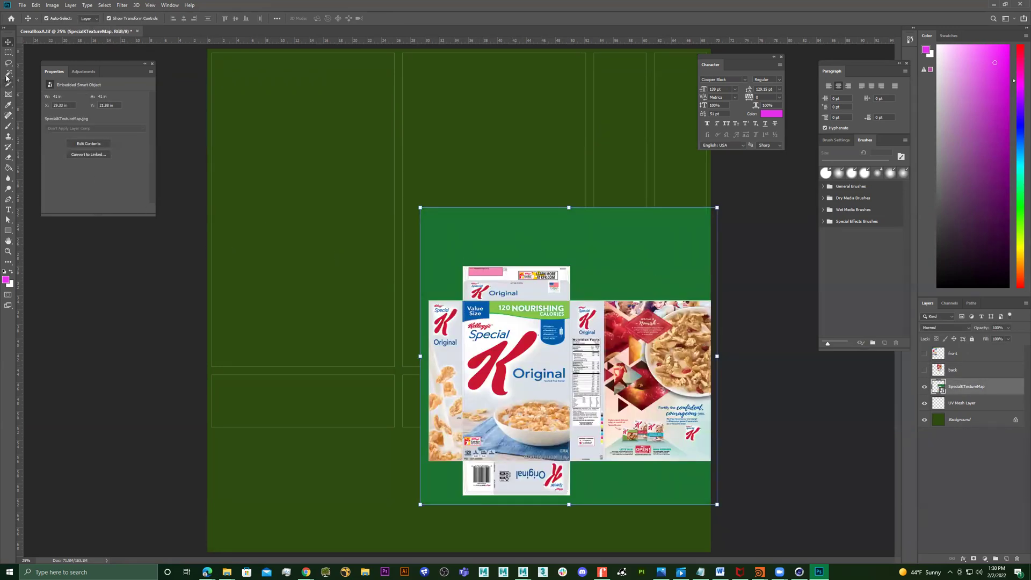
Copy the Nutrition Facts side panel from the SpecialKTextureMap image to a new layer using a rectangular selection.
click(7, 54)
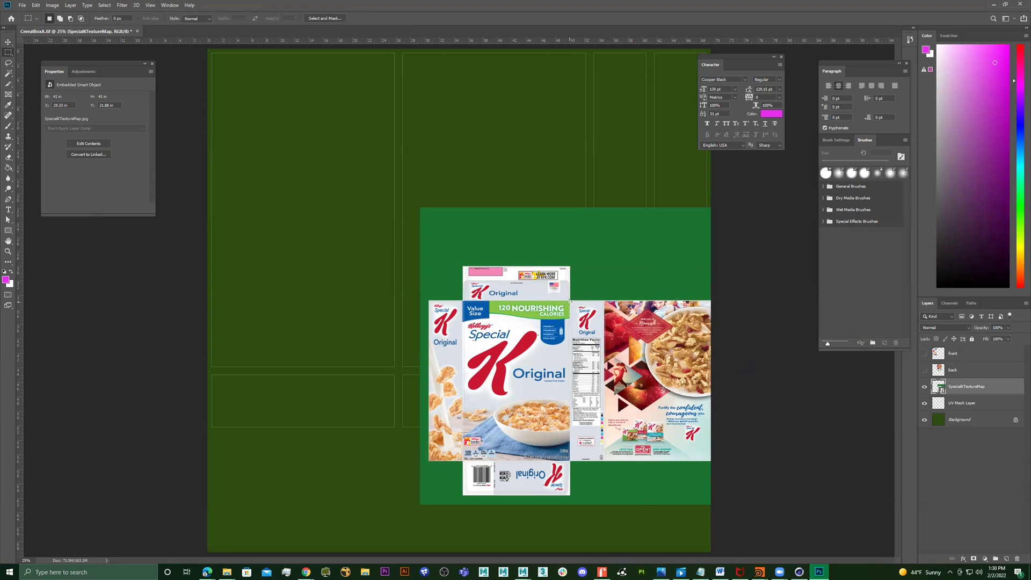
drag(569, 299, 603, 463)
drag(604, 462, 603, 462)
right_click(584, 395)
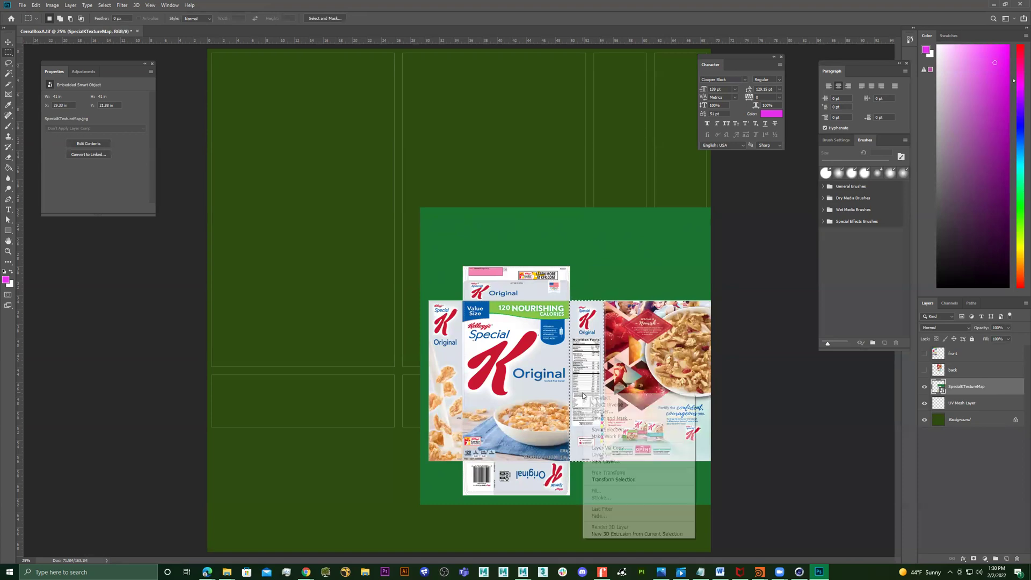
click(617, 447)
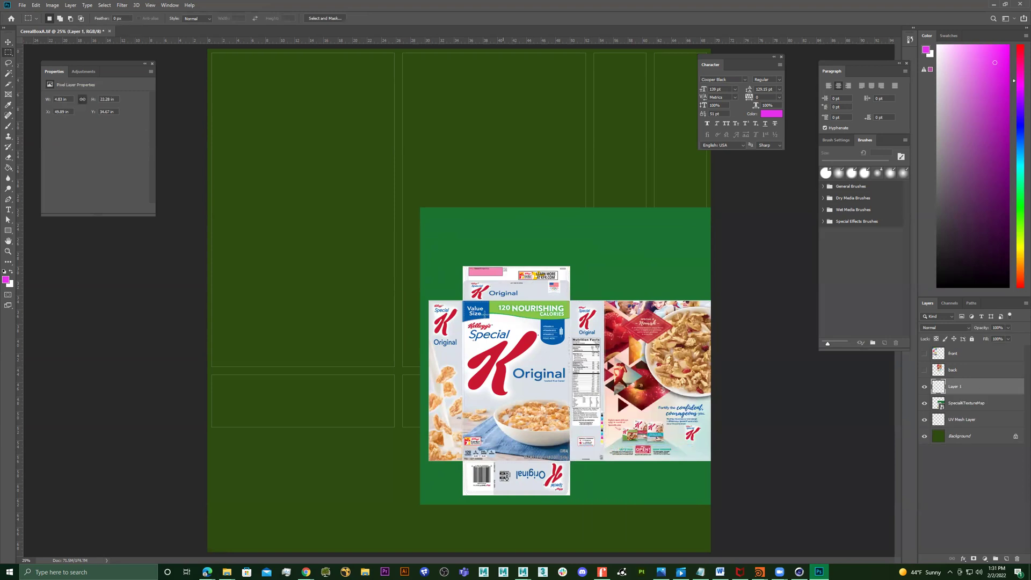
Select the milk-and-flakes side panel with a rectangular selection and copy it from the SpecialKTextureMap layer to a new layer.
drag(429, 301, 428, 460)
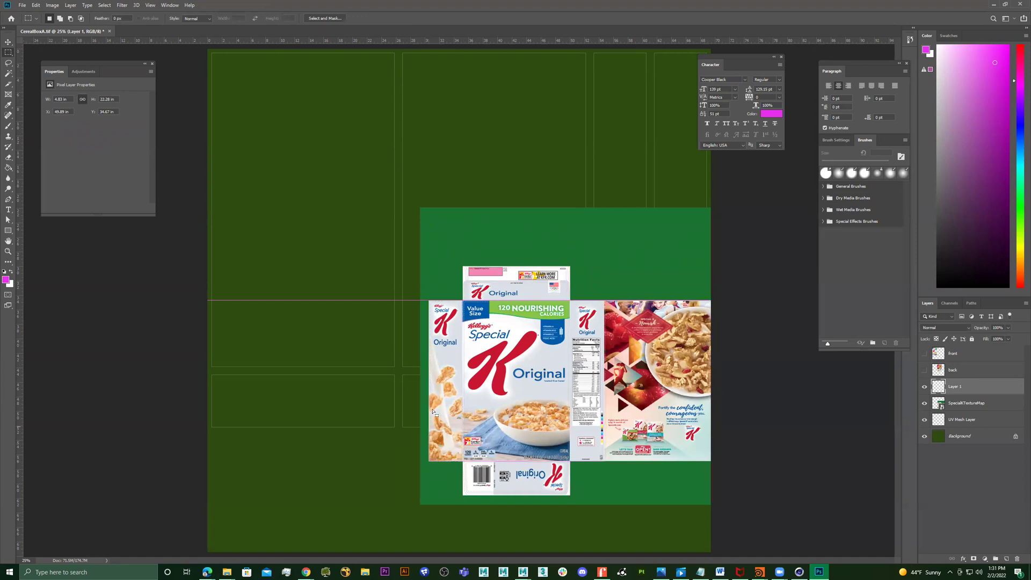
right_click(436, 382)
click(467, 434)
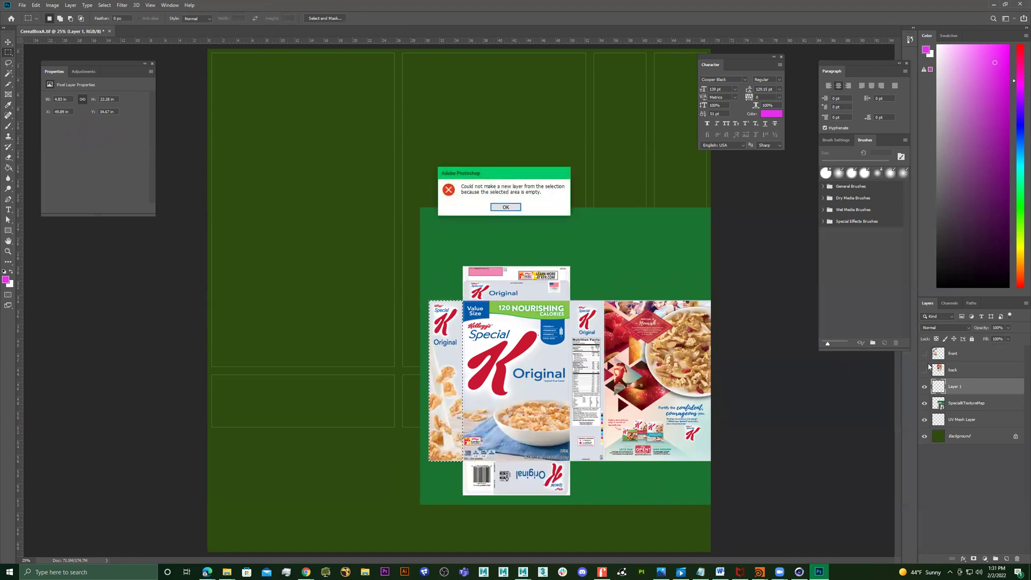
key(Return)
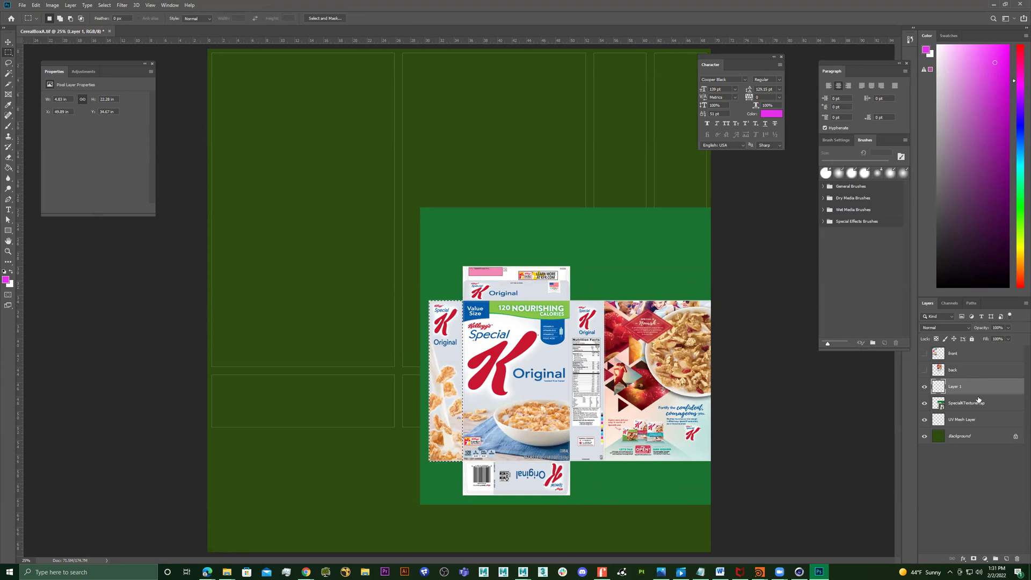
click(959, 402)
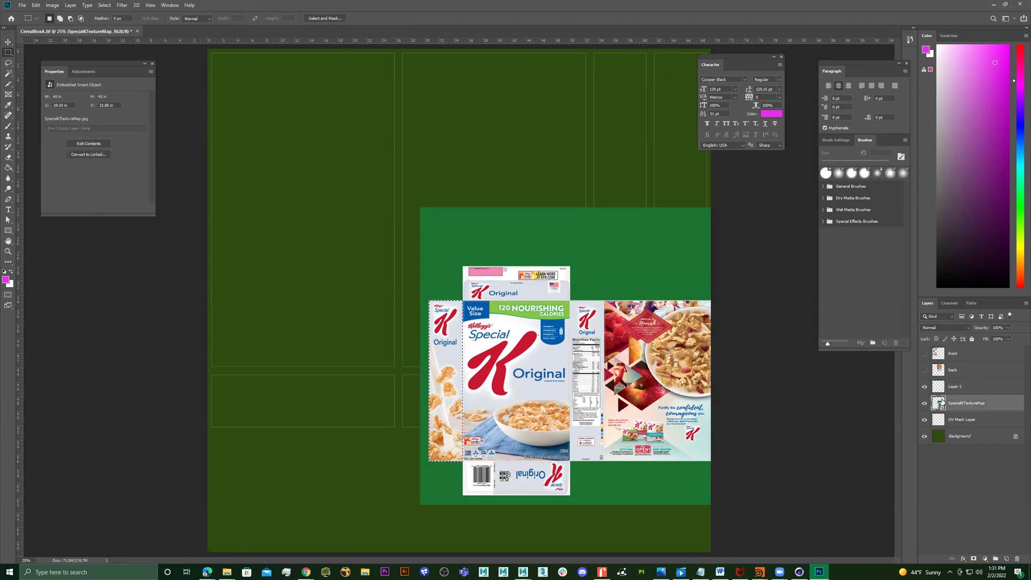
right_click(449, 334)
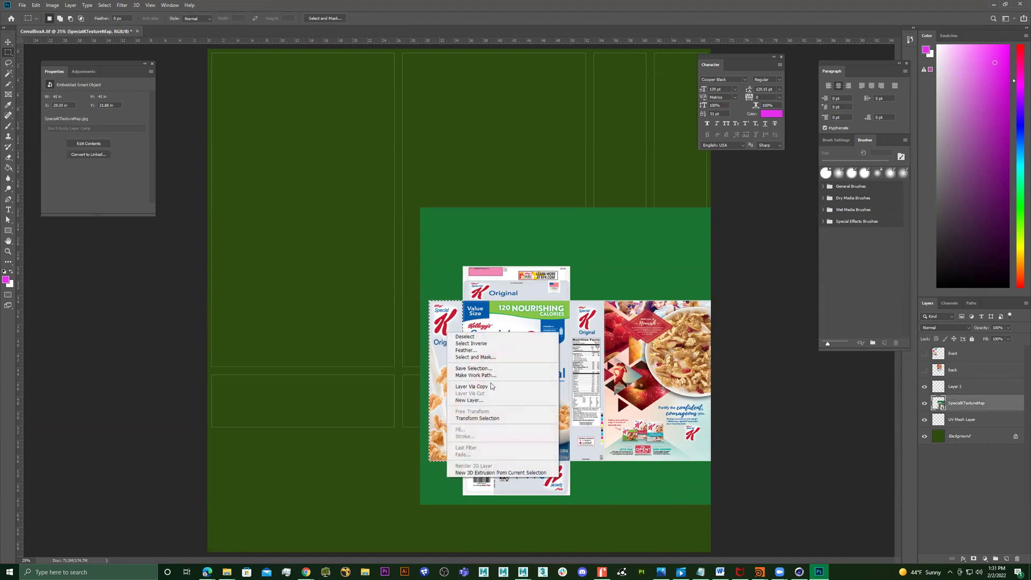
click(473, 386)
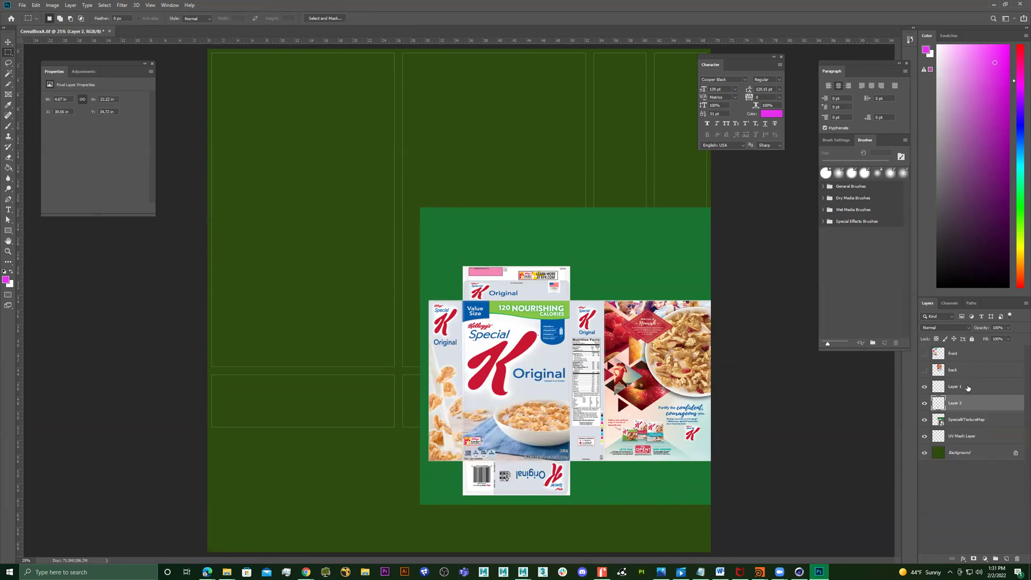
Rename the milk-and-flakes layer to sideB and the Nutrition Facts layer to SideA, and hide the SpecialKTextureMap layer.
click(962, 369)
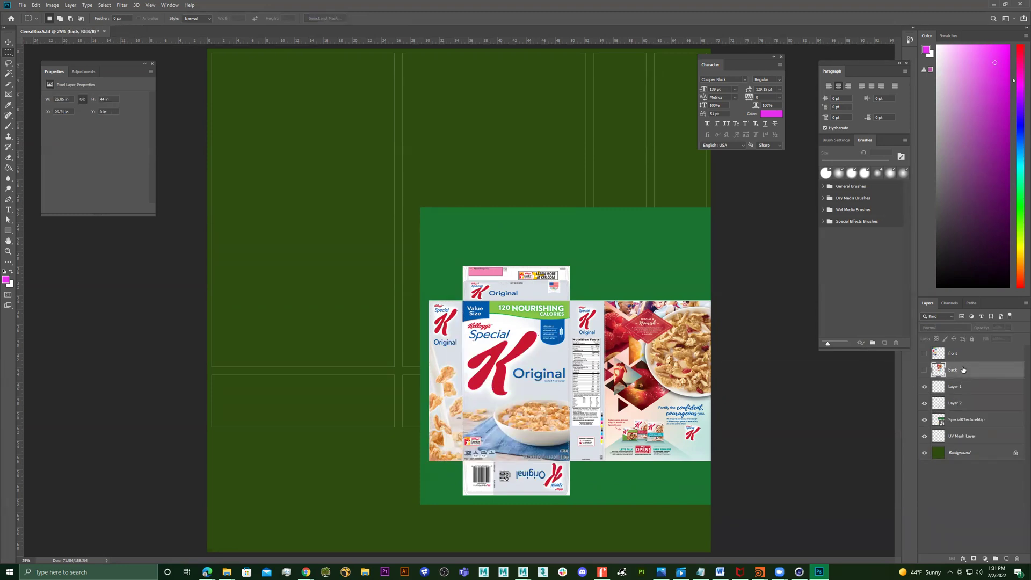
click(956, 404)
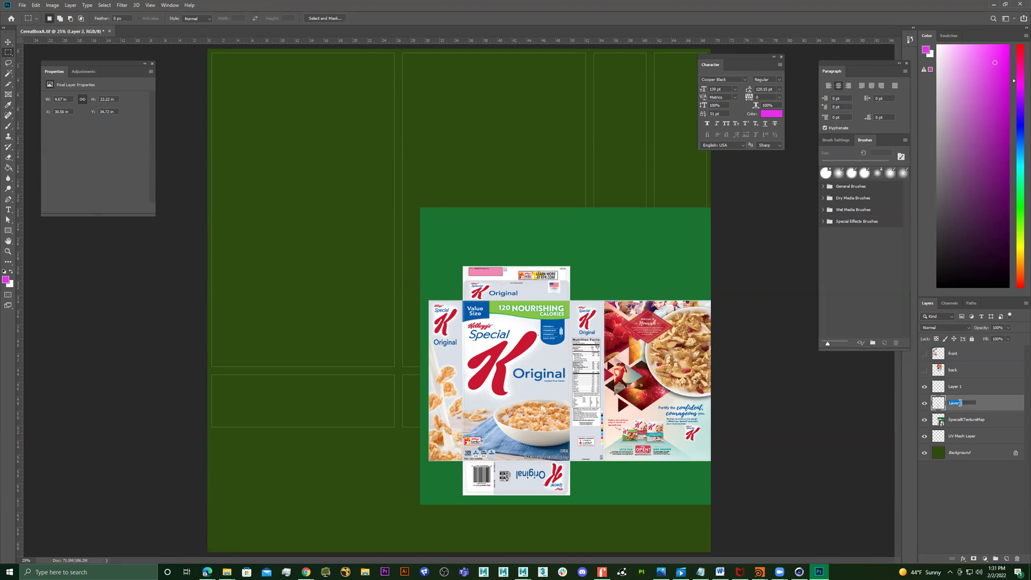
text(sideB)
double_click(960, 387)
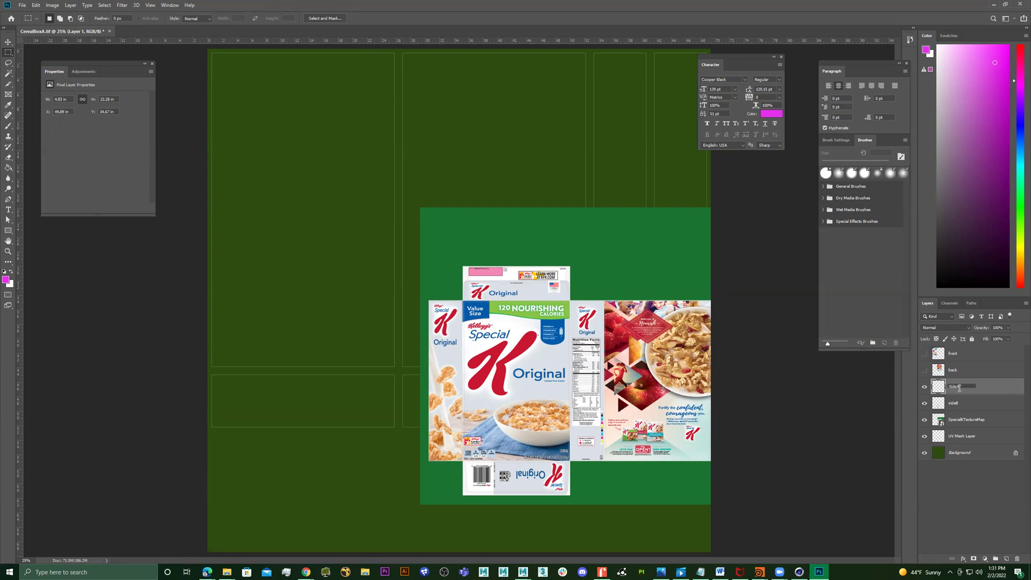
text(SideA)
key(Return)
click(925, 420)
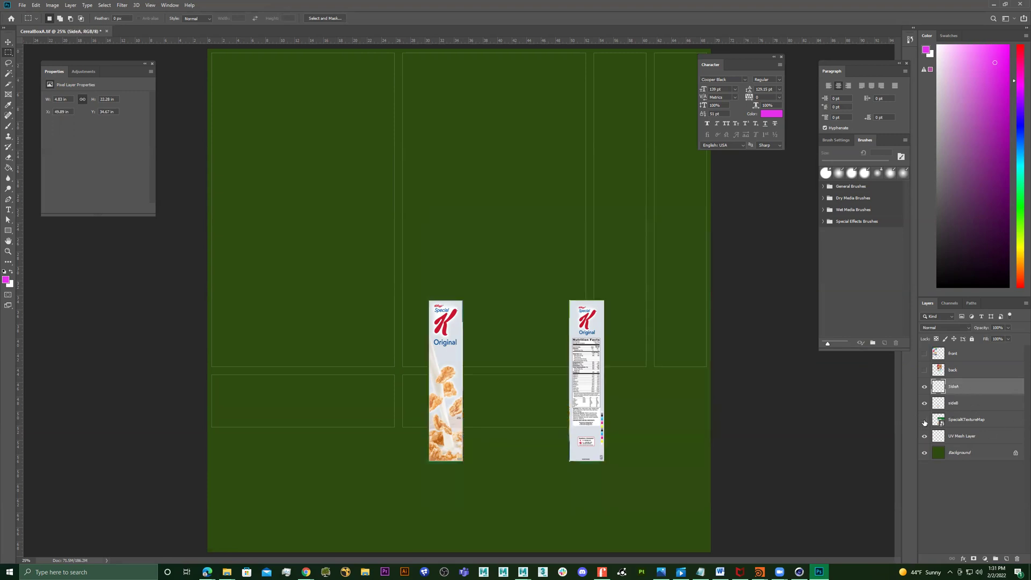
Move the sideB panel onto the first narrow UV rectangle and scale it proportionally to about 7.6 in wide.
click(8, 42)
click(443, 322)
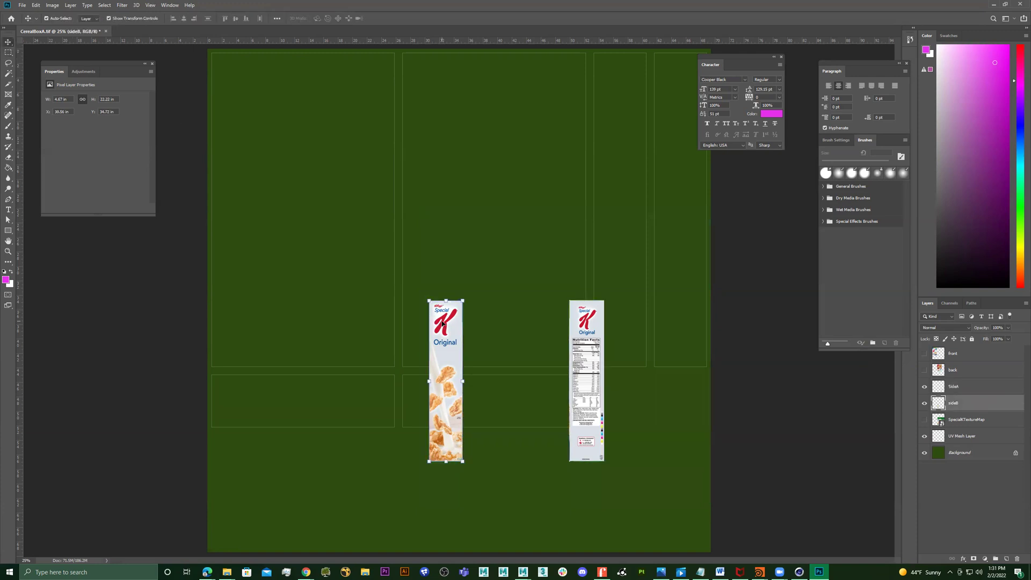
drag(453, 359, 624, 189)
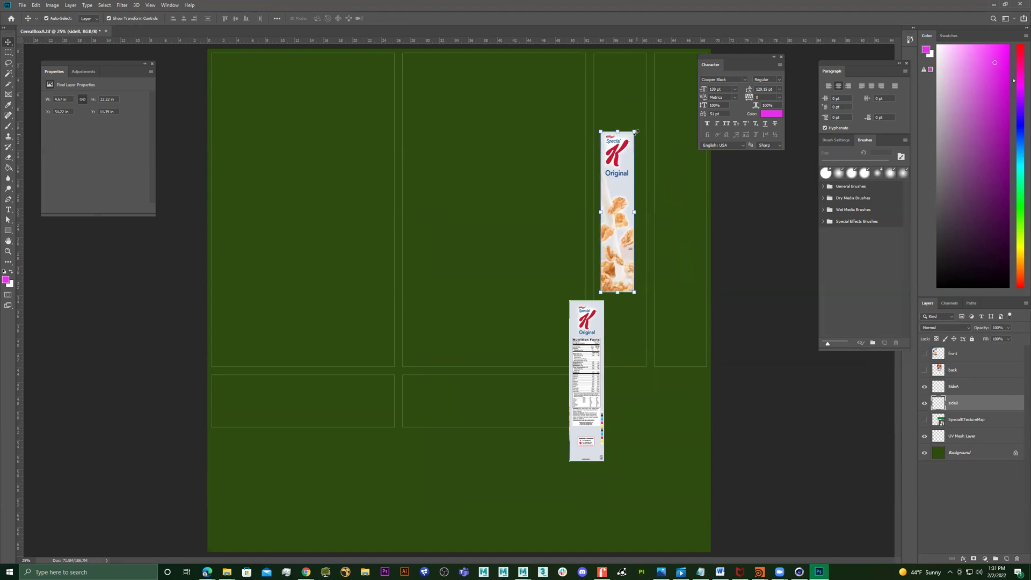
drag(635, 131, 649, 64)
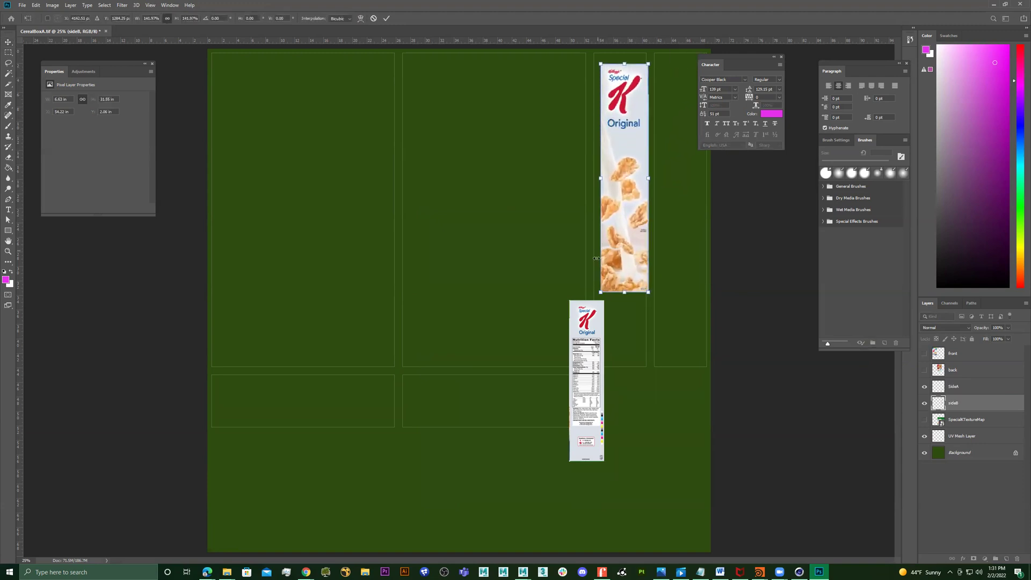
drag(571, 316, 551, 312)
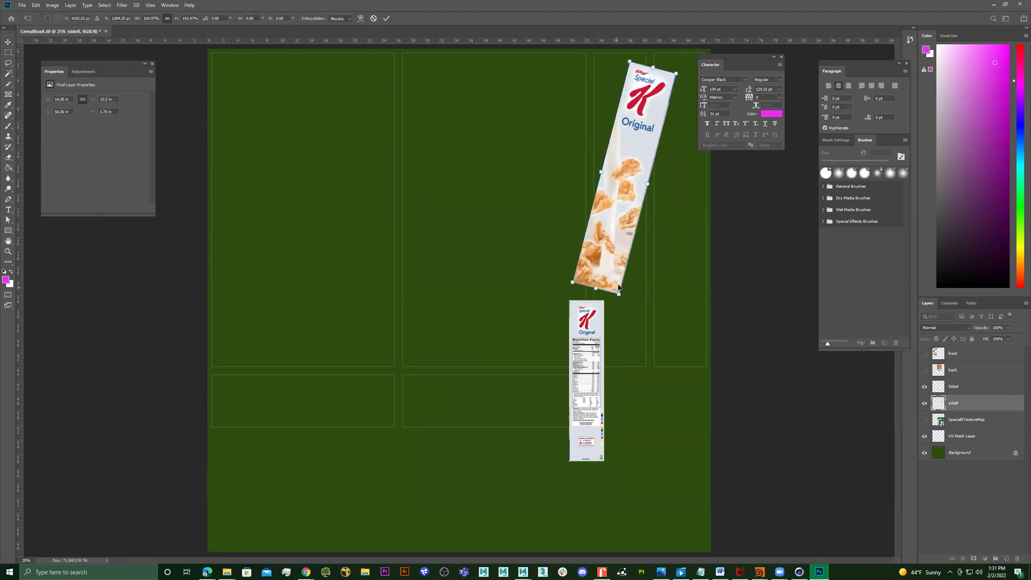
key(ctrl+z)
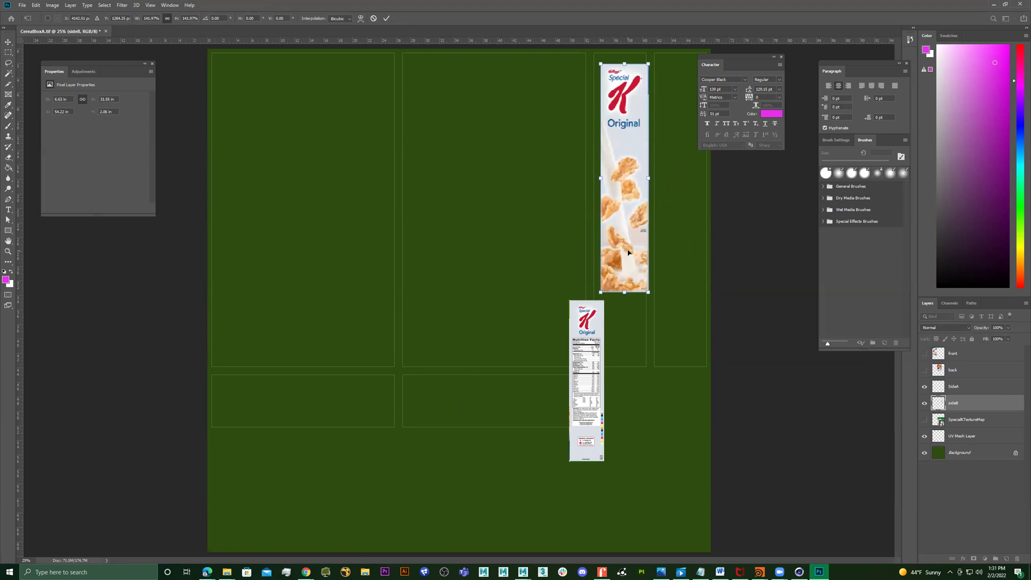
drag(600, 298, 593, 332)
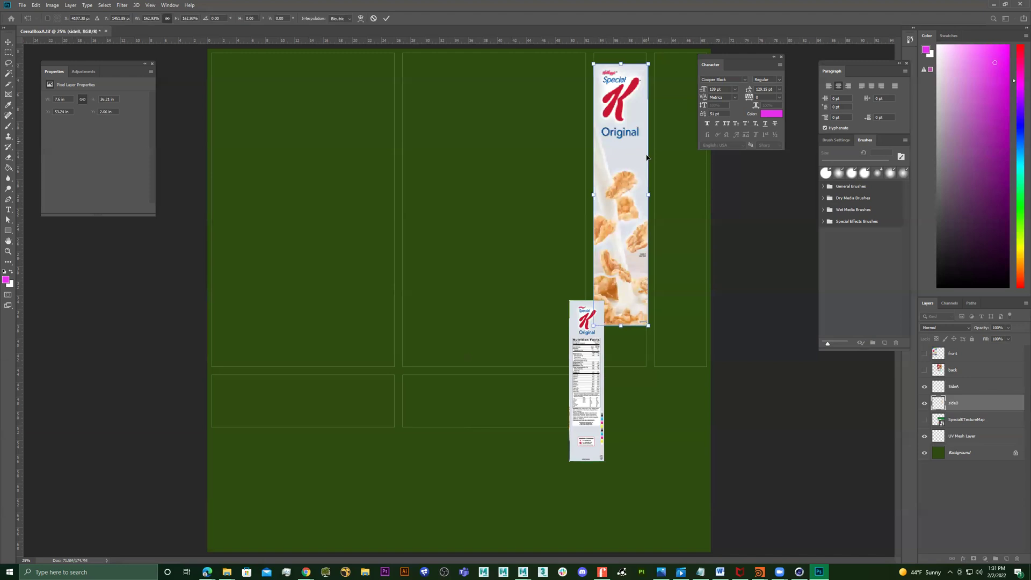
key(Return)
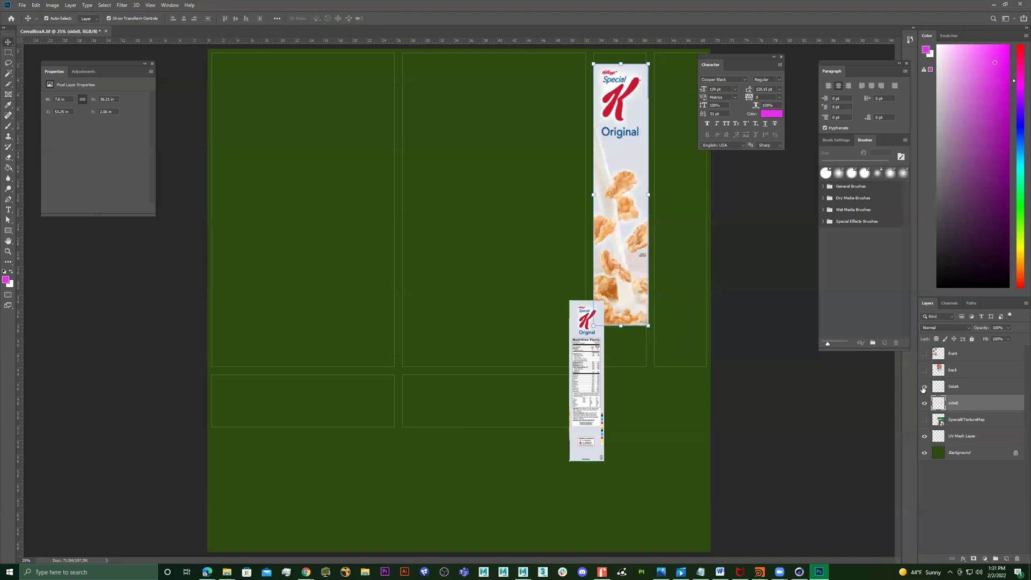
Hide the SideA layer and dismiss the Adobe Genuine Software Integrity Service notice.
click(924, 388)
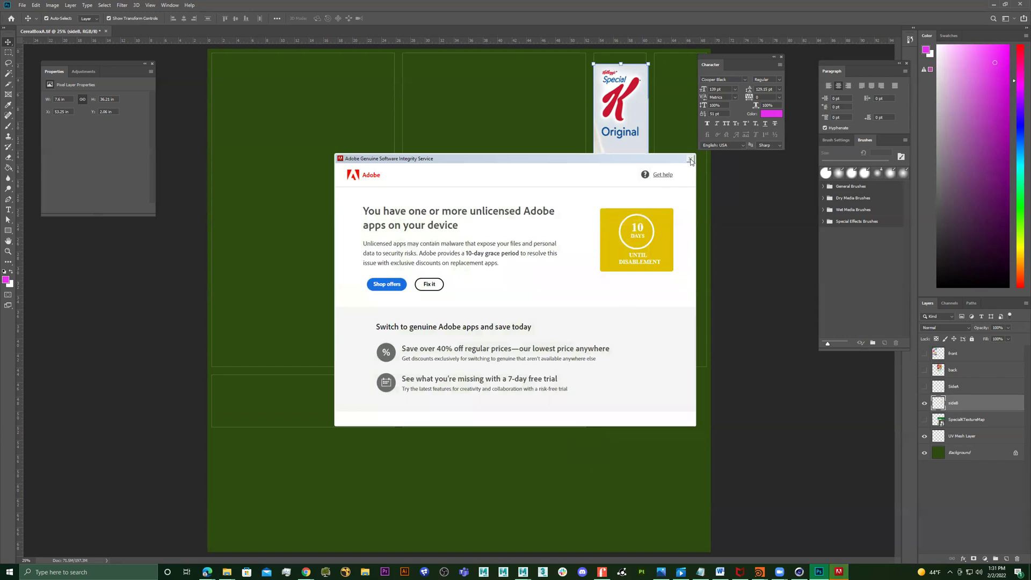
click(624, 163)
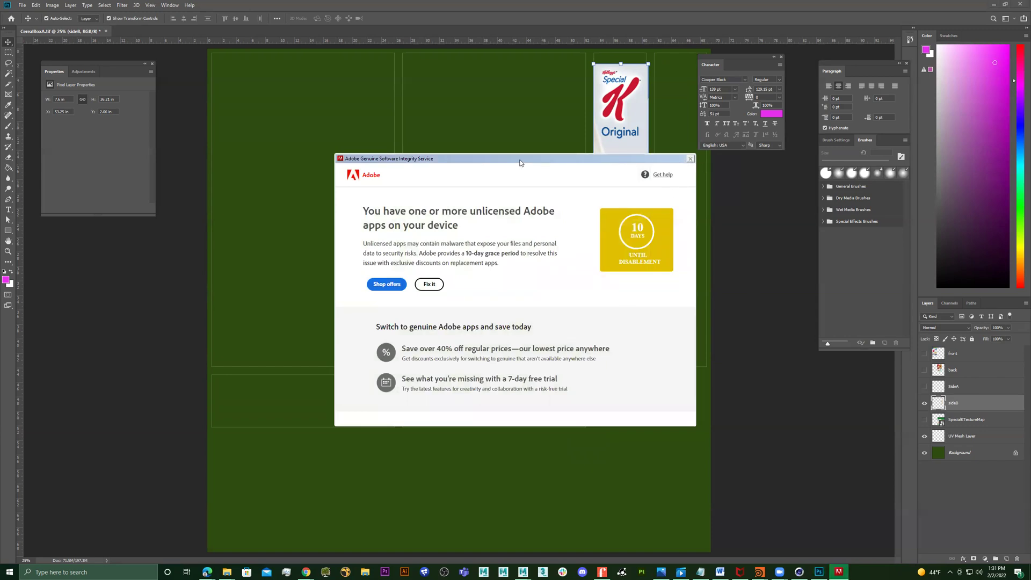
click(690, 159)
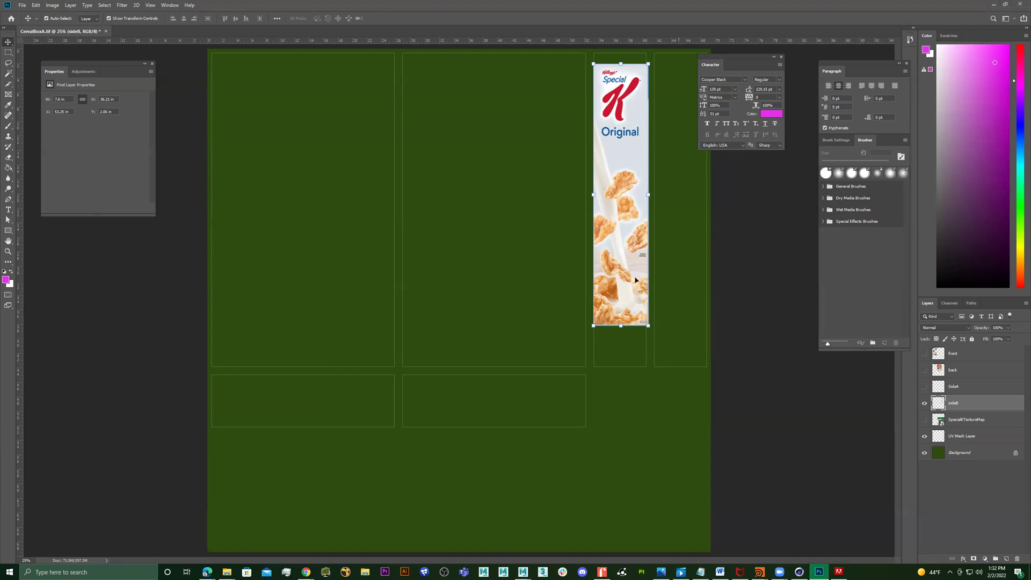
Reposition and stretch the sideB panel to cover the first narrow UV rectangle, about 7.74 in wide and 43.54 in high.
mouse_move(623, 286)
mouse_down()
mouse_move(640, 325)
mouse_move(620, 300)
mouse_up()
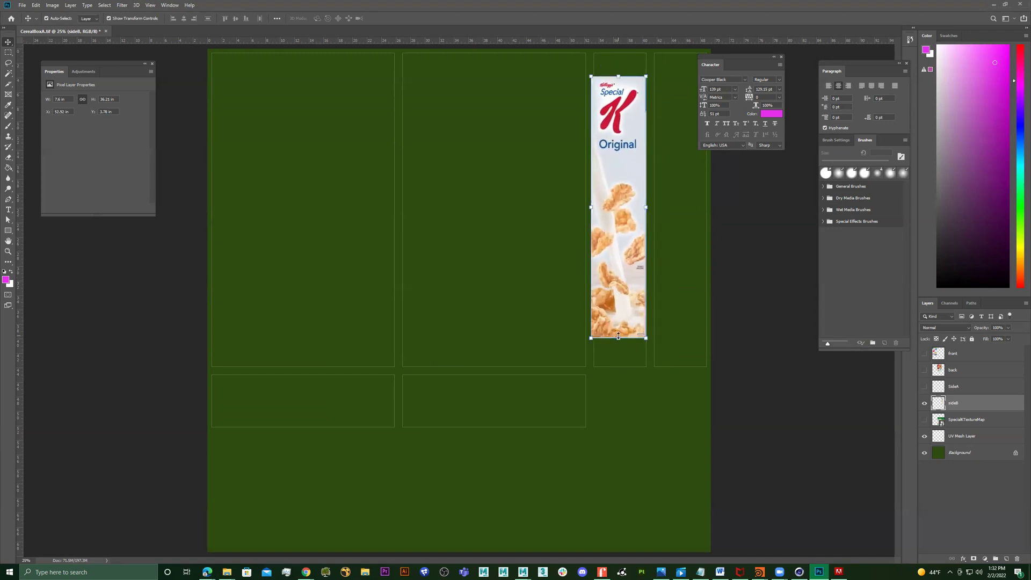
drag(619, 340, 621, 368)
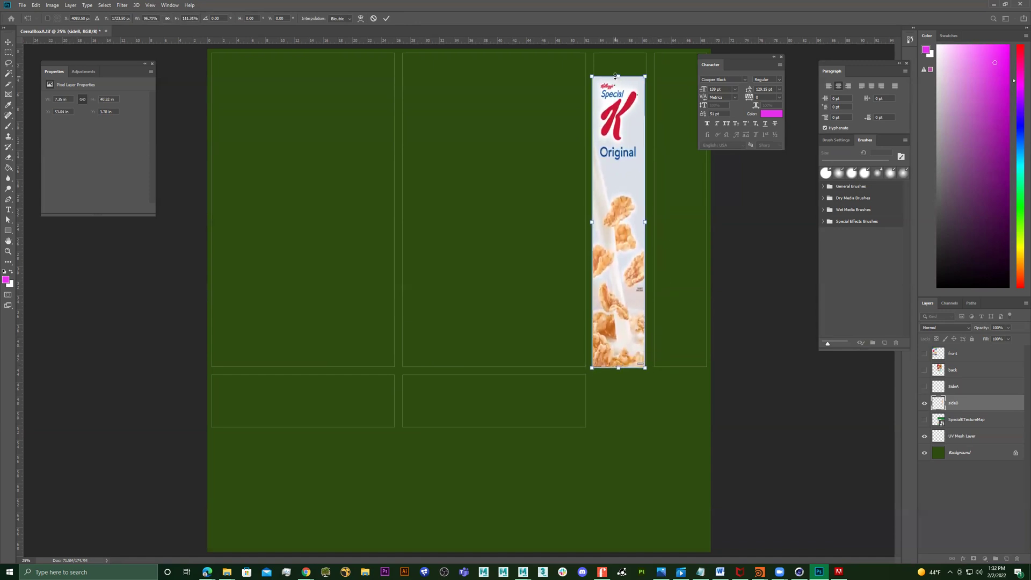
drag(618, 60, 618, 50)
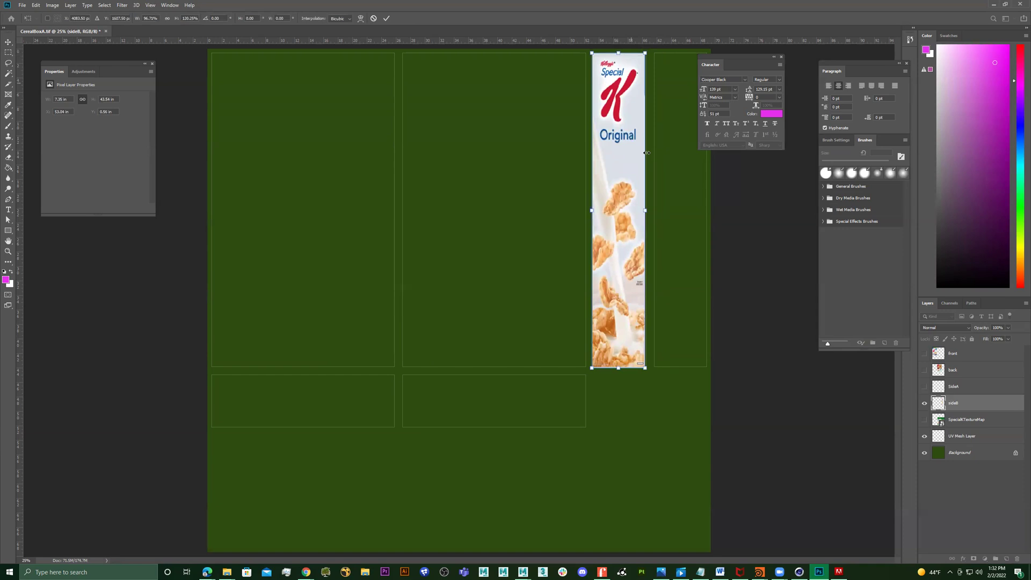
drag(645, 211, 648, 211)
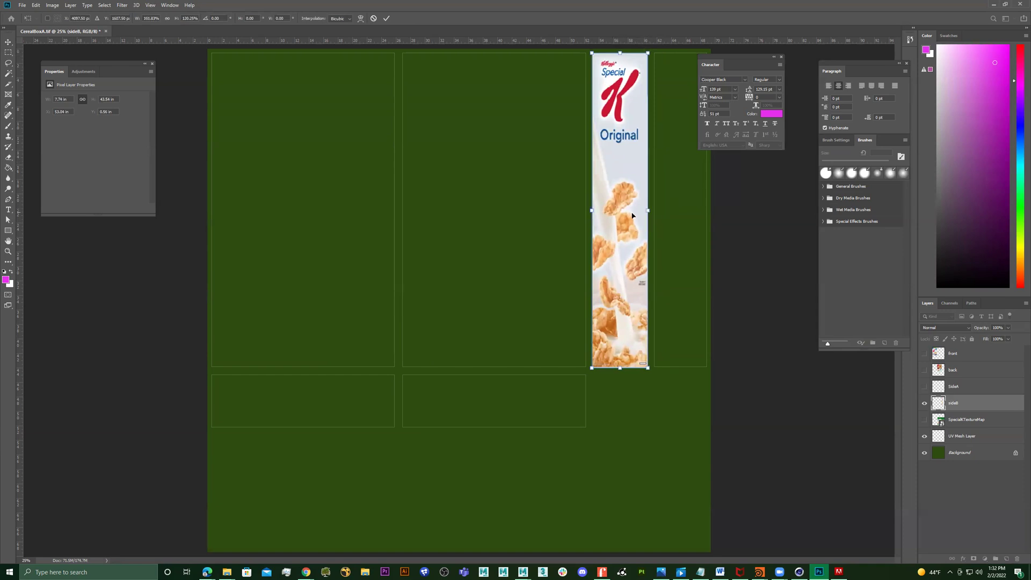
key(Return)
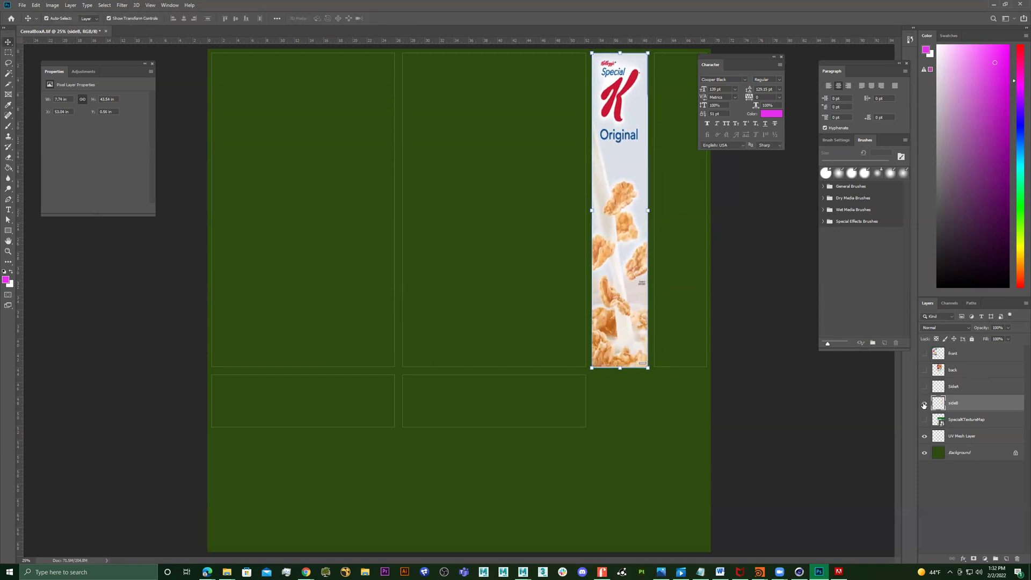
Switch visibility from the sideB layer to the SideA layer and make SideA the active layer.
click(925, 403)
click(924, 387)
click(954, 387)
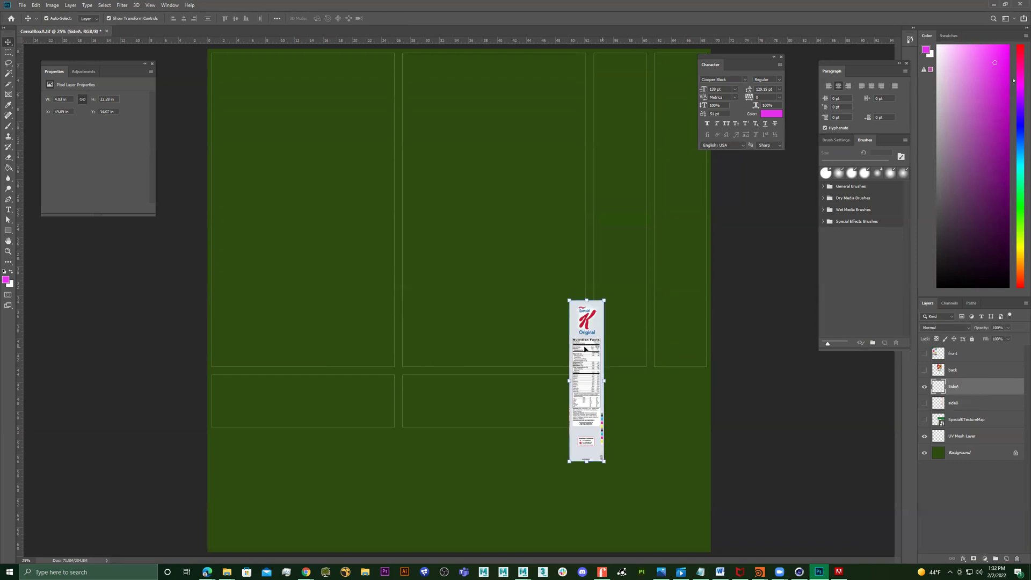
Move the SideA panel onto the second narrow UV rectangle and stretch it to cover it, about 7.7 in wide and 43.8 in high.
drag(584, 349, 679, 169)
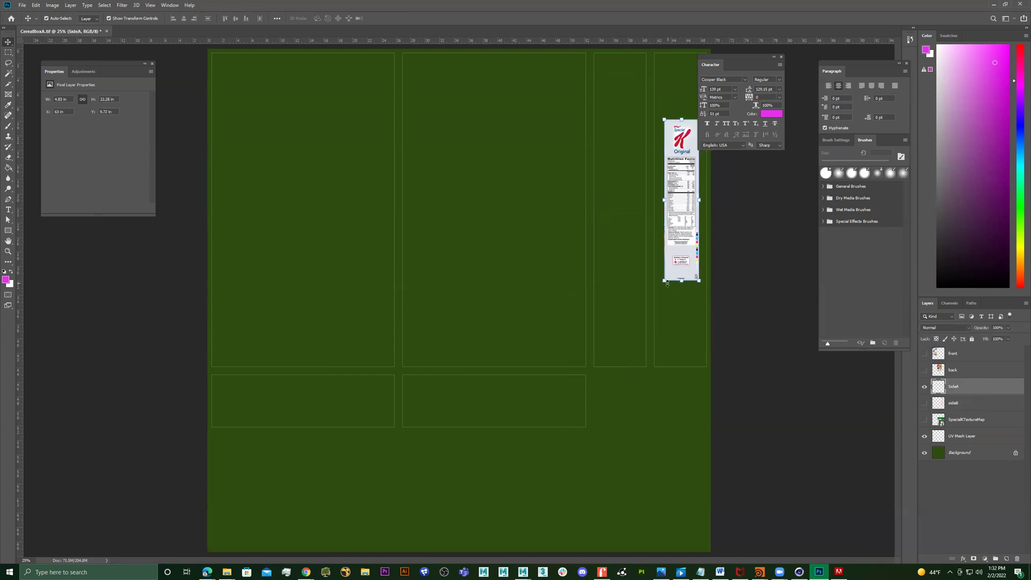
drag(664, 282, 655, 325)
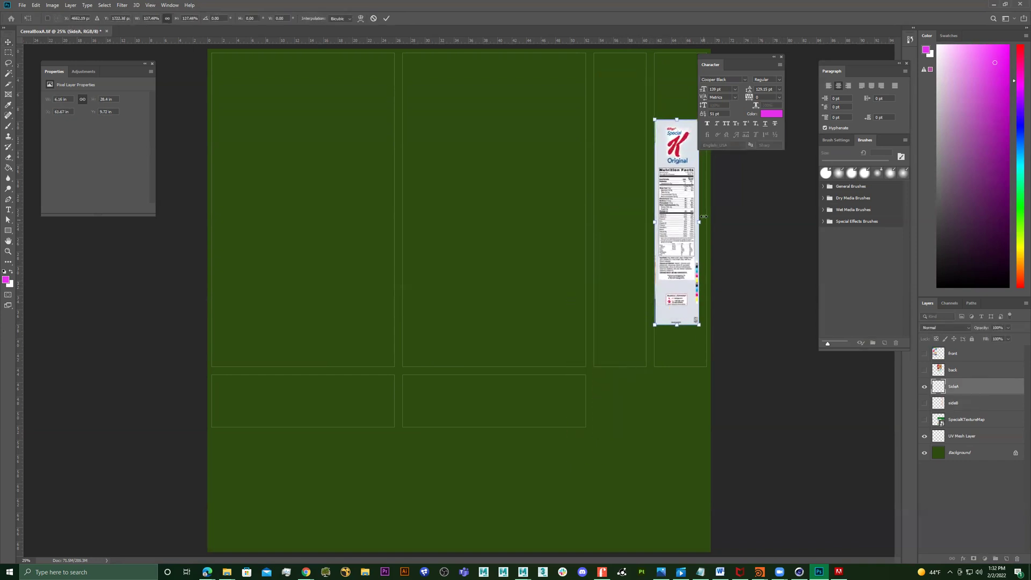
drag(699, 220, 706, 221)
drag(747, 56, 836, 354)
drag(707, 101, 682, 52)
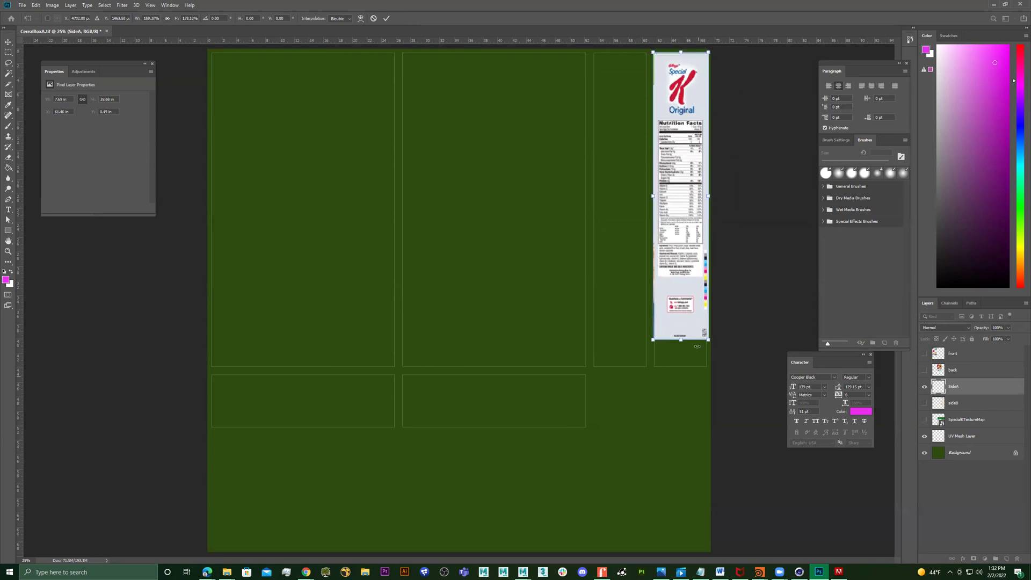
drag(681, 339, 680, 369)
key(Return)
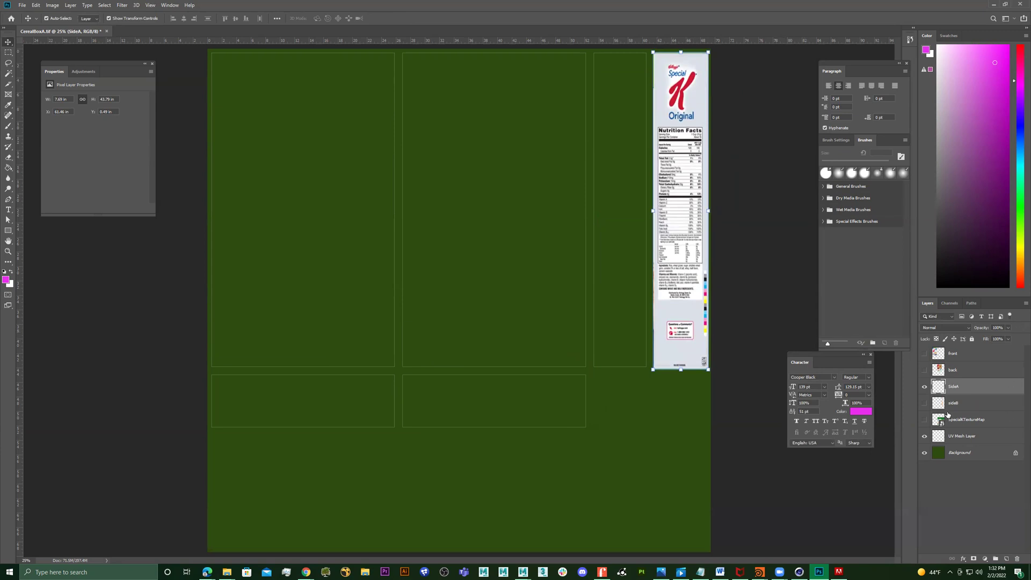
Hide the SideA layer and show the SpecialKTextureMap layer.
click(924, 386)
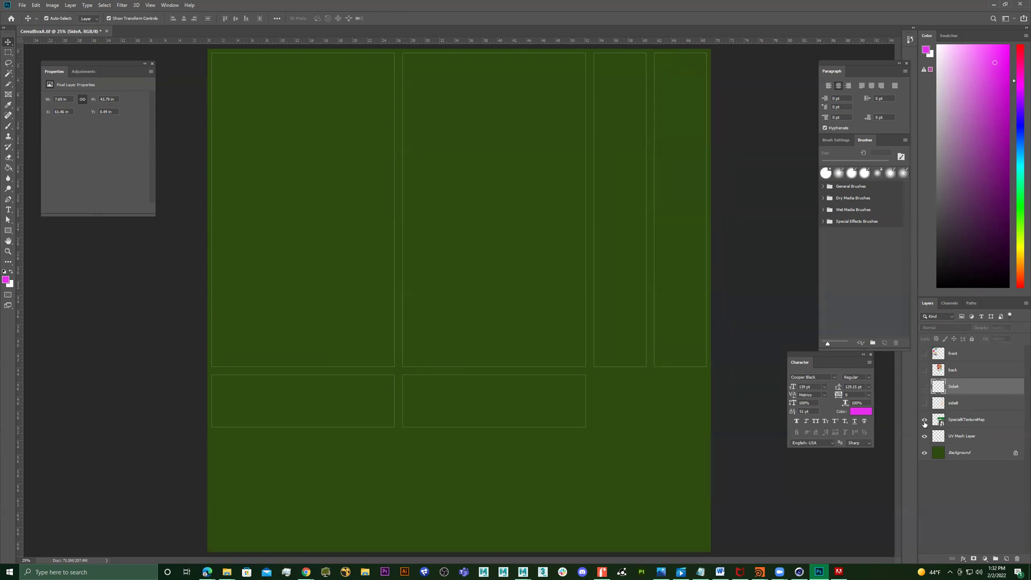
click(925, 420)
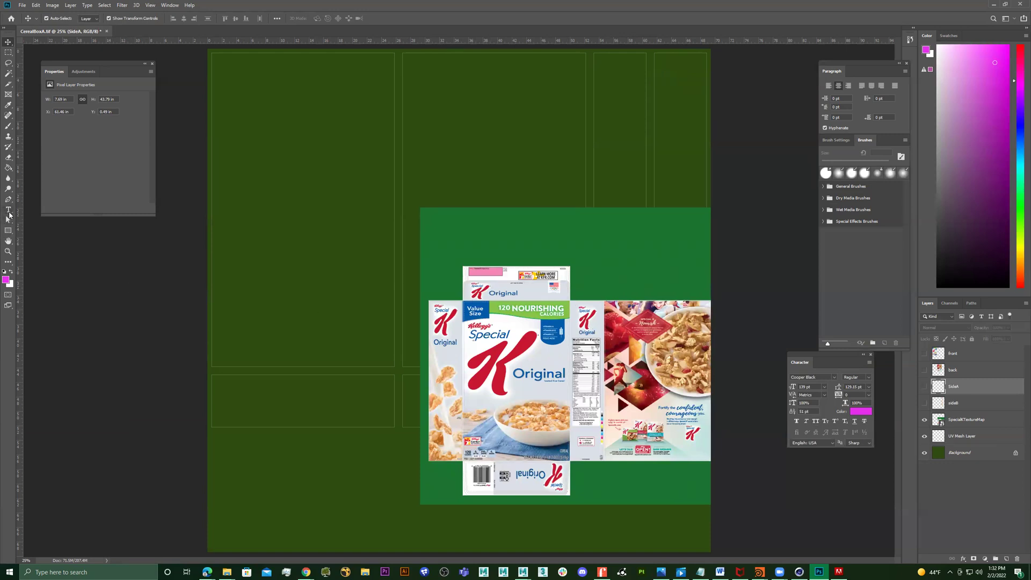
Marquee-select the top flap above the front panel, about 14.78 by 2.83 in, and copy it from SpecialKTextureMap to a new layer.
click(8, 53)
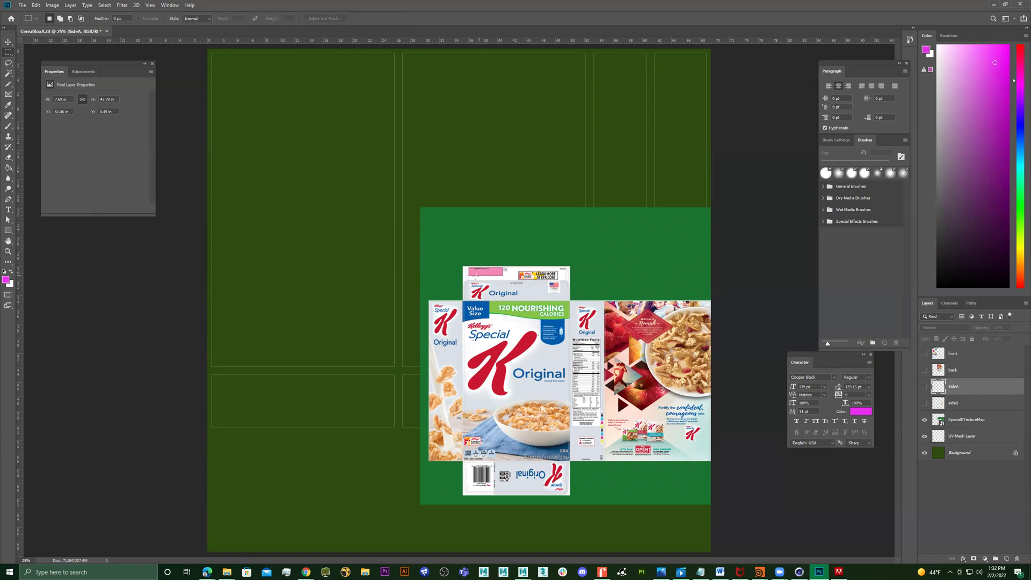
drag(463, 280, 570, 299)
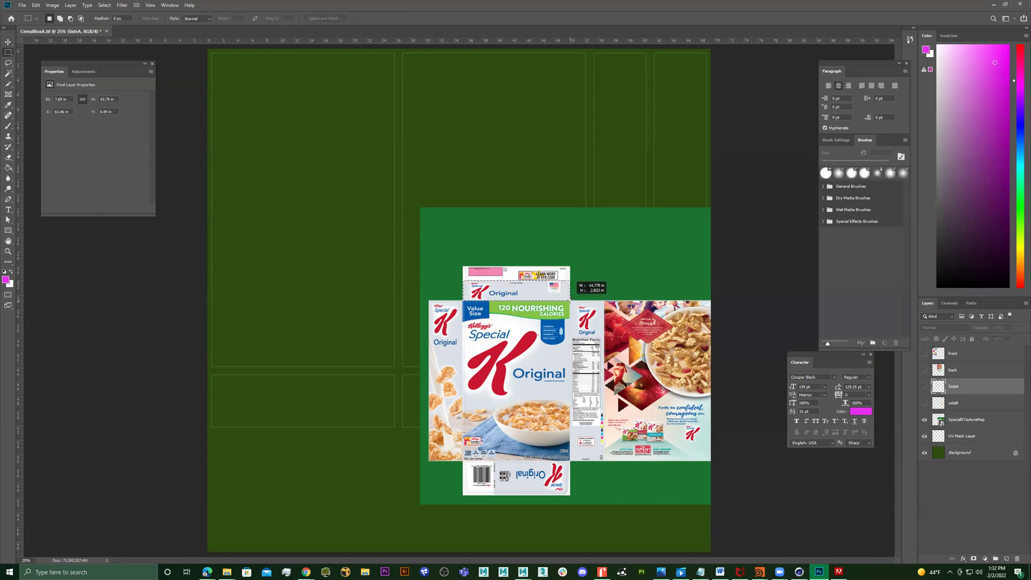
right_click(545, 292)
click(584, 346)
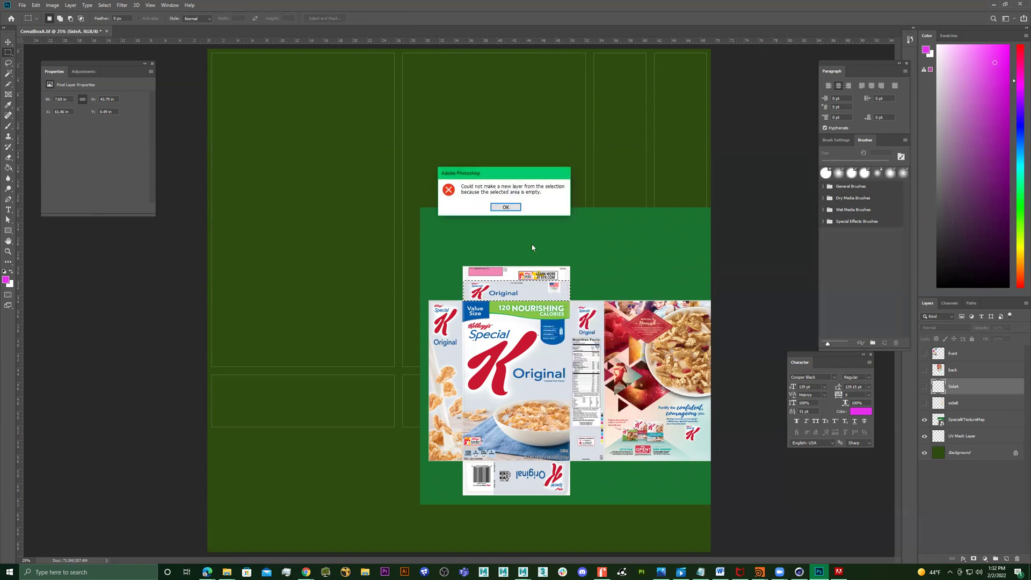
click(506, 210)
click(959, 420)
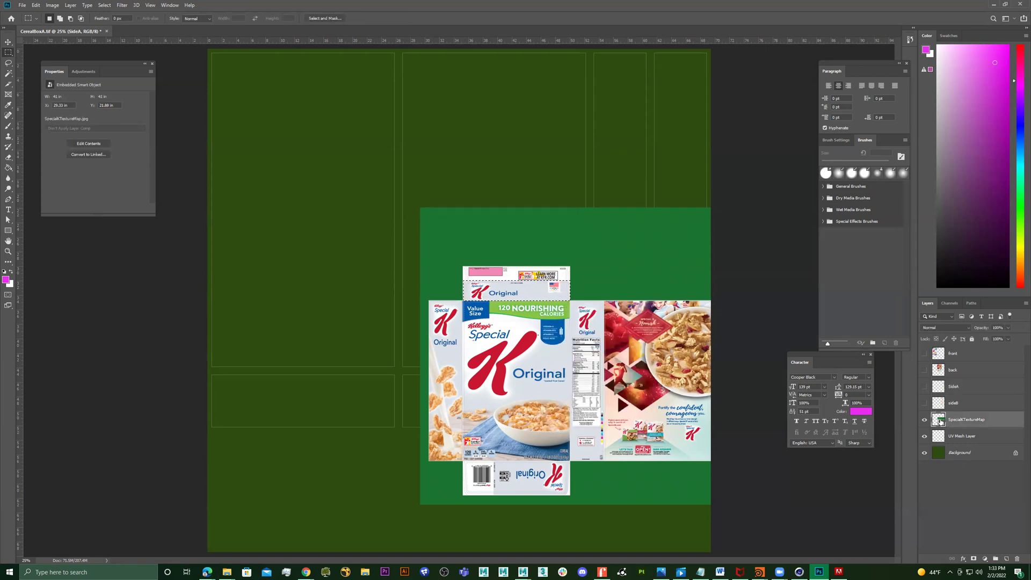
right_click(536, 288)
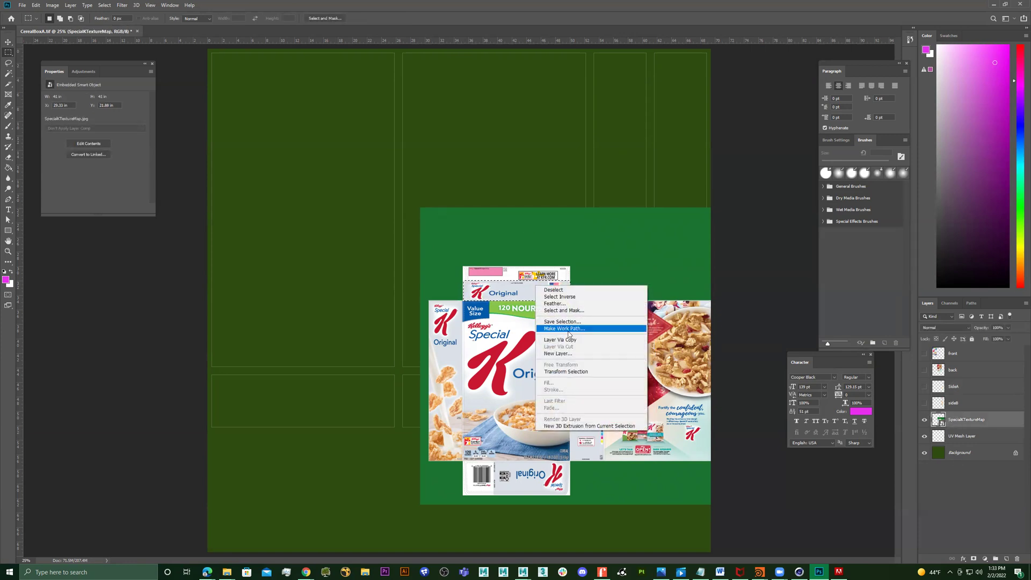
click(566, 338)
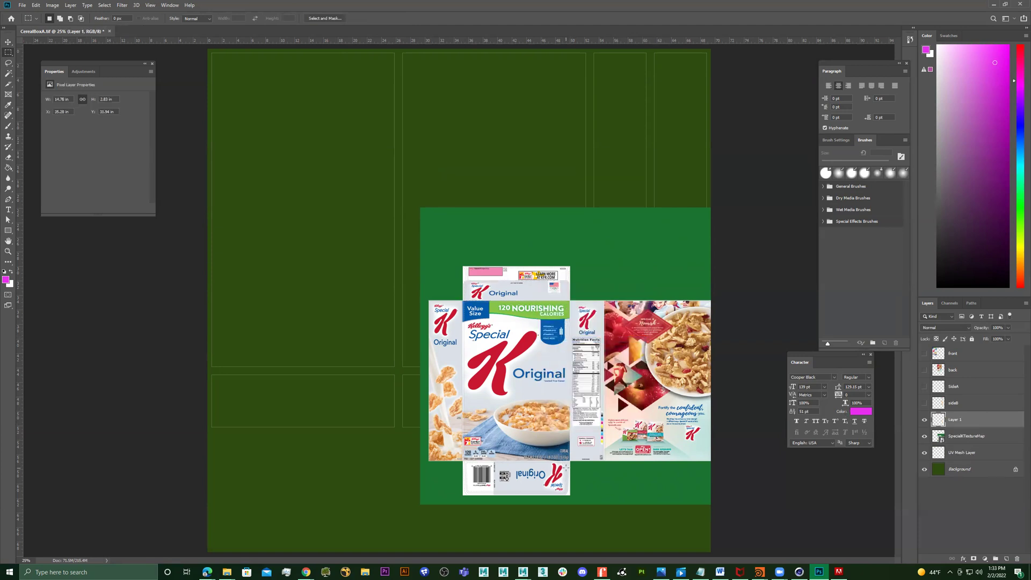
Marquee-select the bottom flap with the barcode, about 14.7 by 4.8 in, and copy it from SpecialKTextureMap to a new layer.
drag(569, 461, 463, 495)
right_click(498, 330)
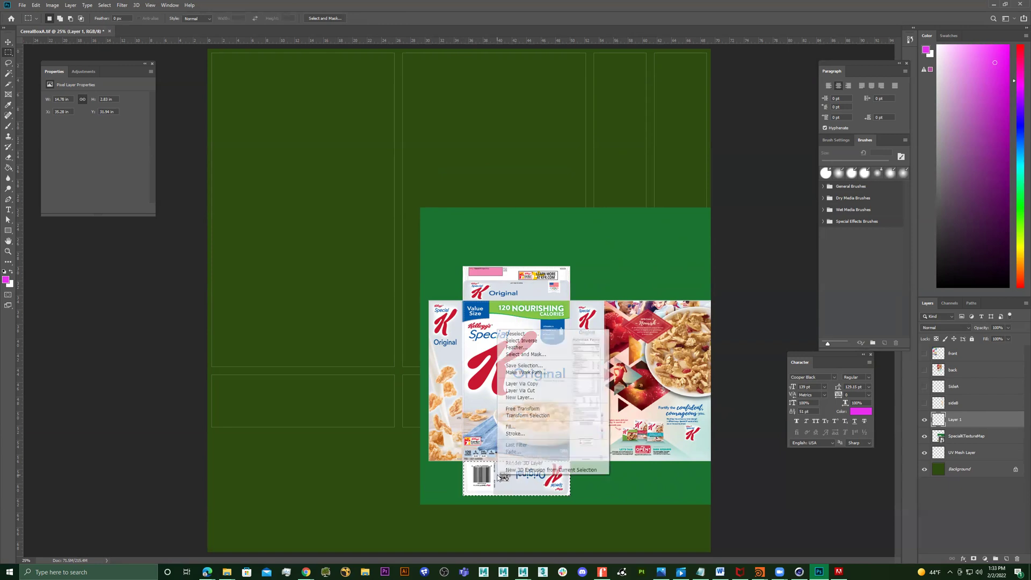
click(534, 384)
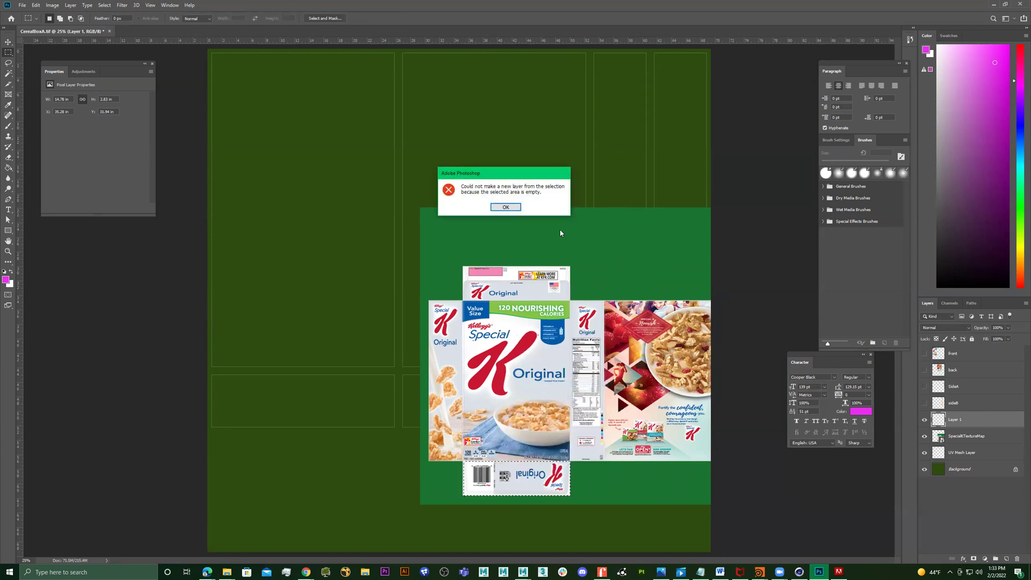
click(506, 205)
click(967, 436)
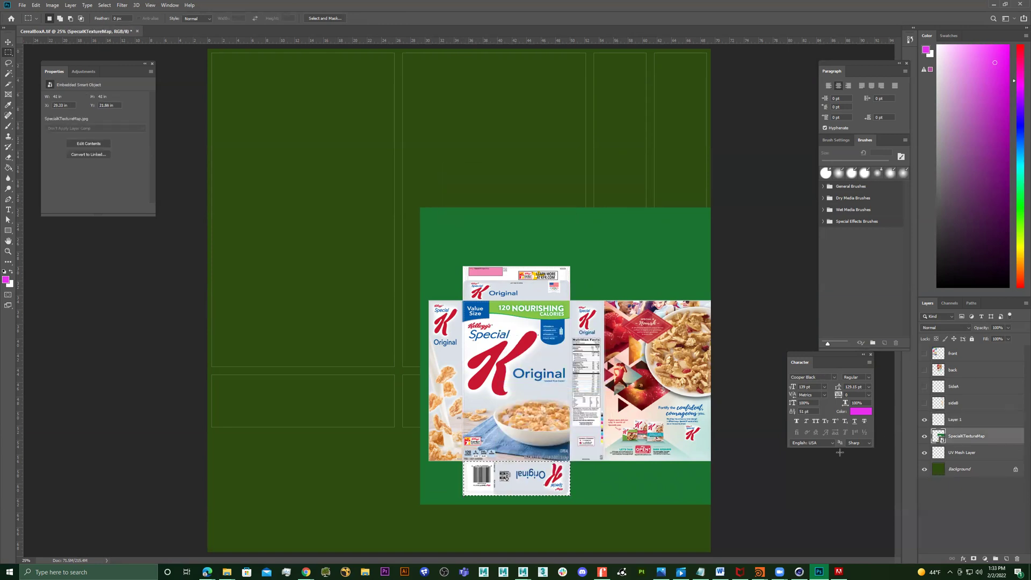
right_click(521, 481)
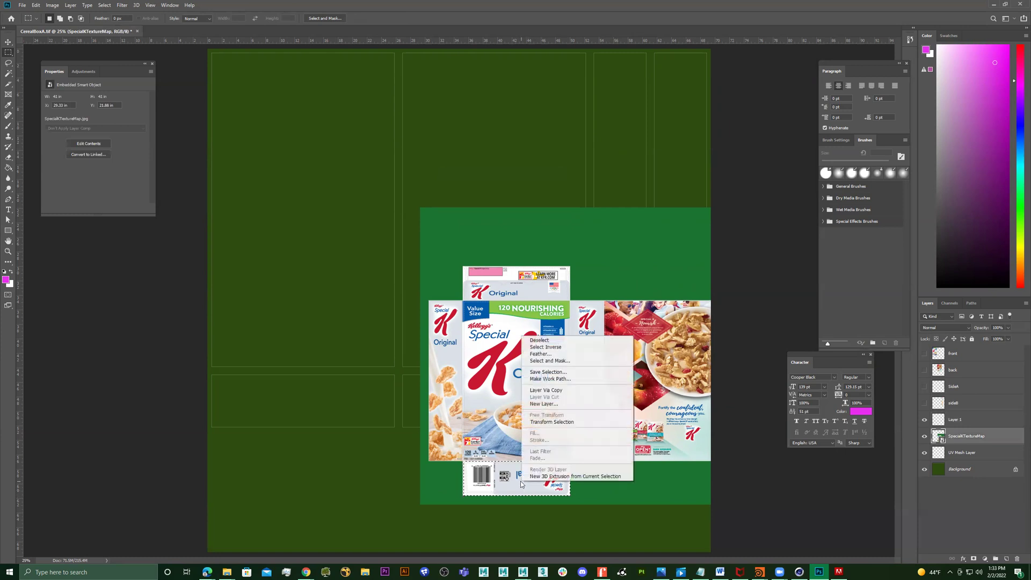
click(546, 390)
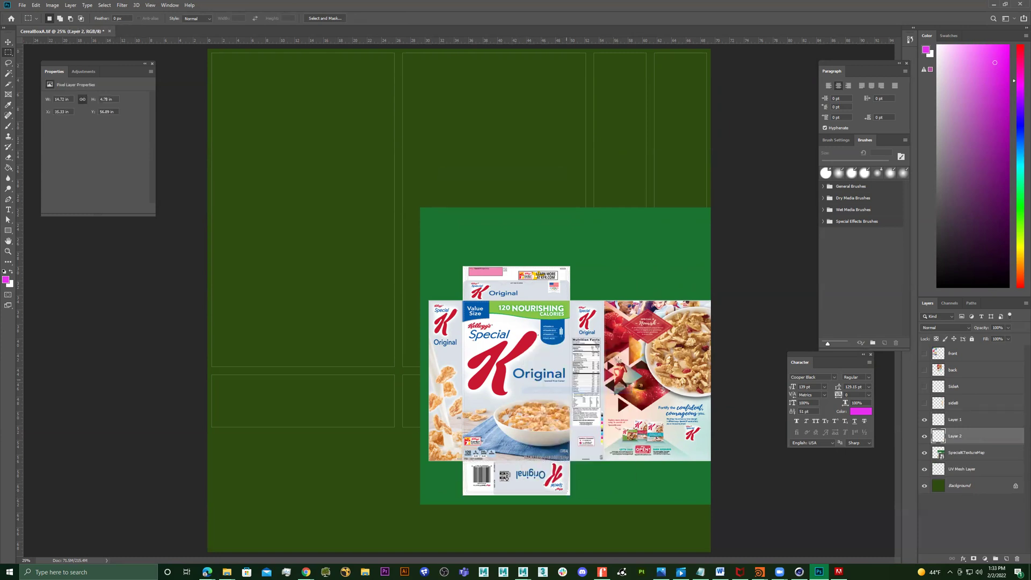
Hide the SpecialKTextureMap and Layer 2 layers, and rename Layer 1 to top and Layer 2 to bottom.
click(955, 421)
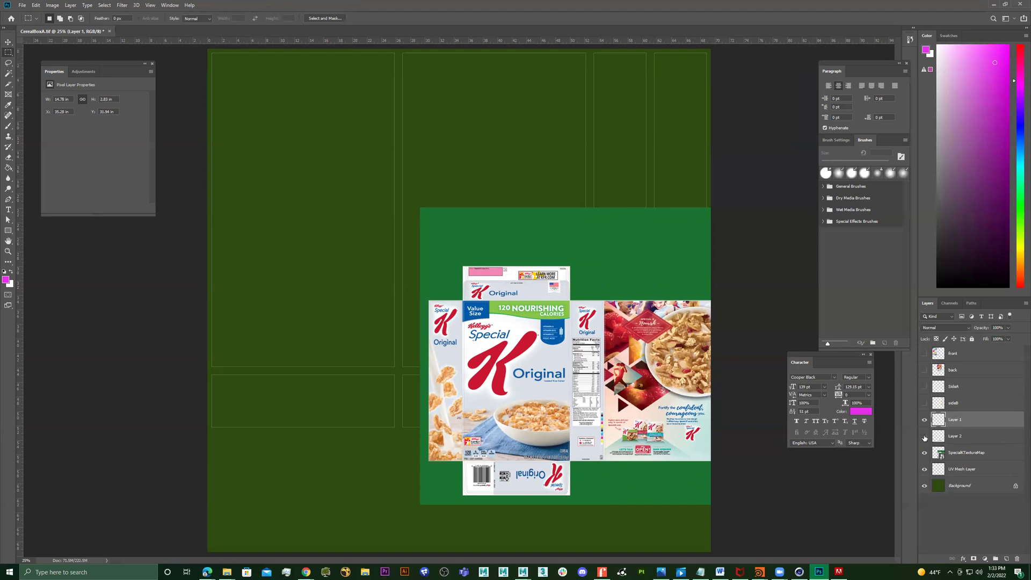
click(924, 452)
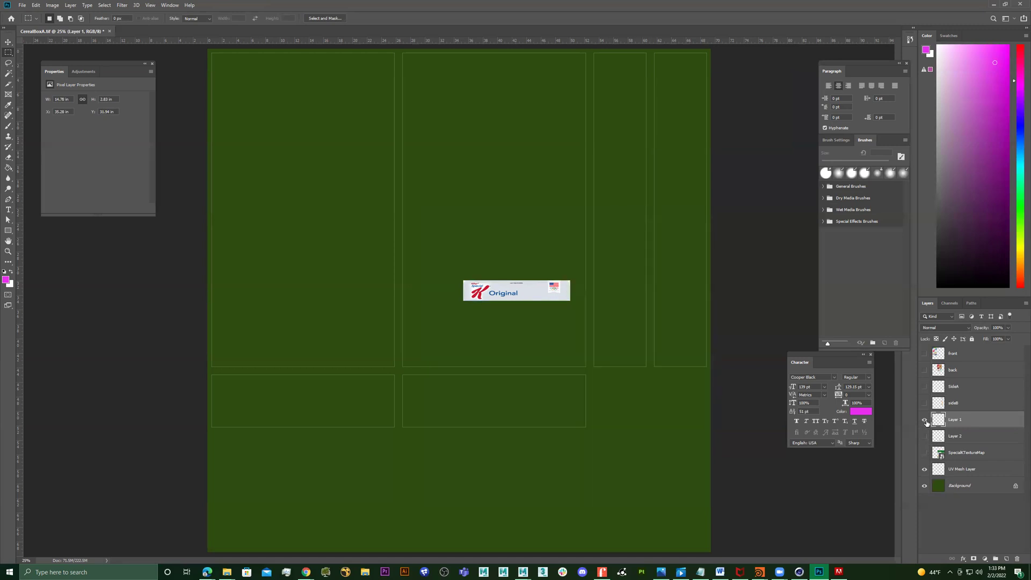
double_click(960, 421)
text(top)
key(Return)
double_click(955, 436)
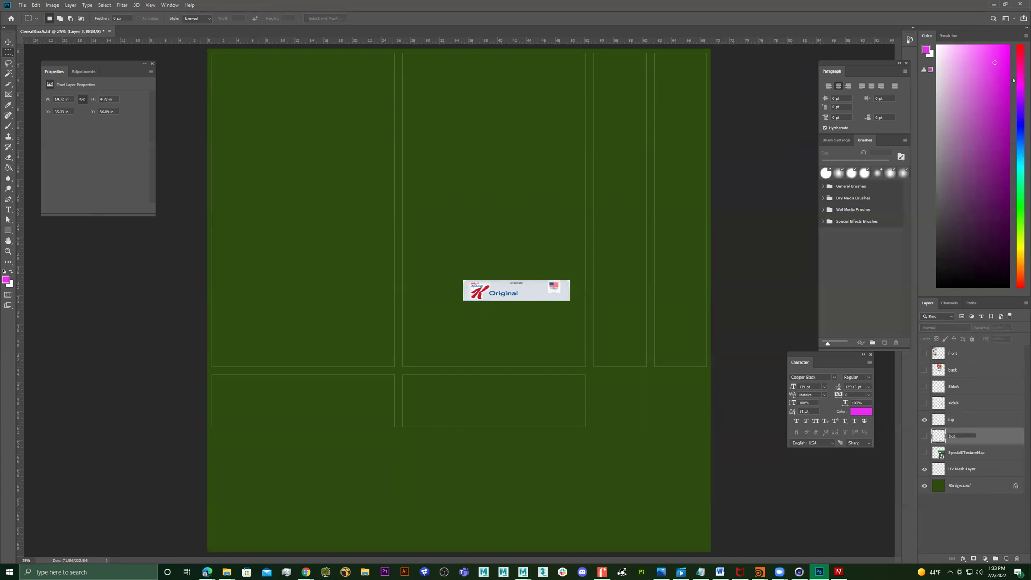
key(Return)
Move the top layer's panel into the first UV rectangle of the lower row.
click(963, 421)
click(8, 43)
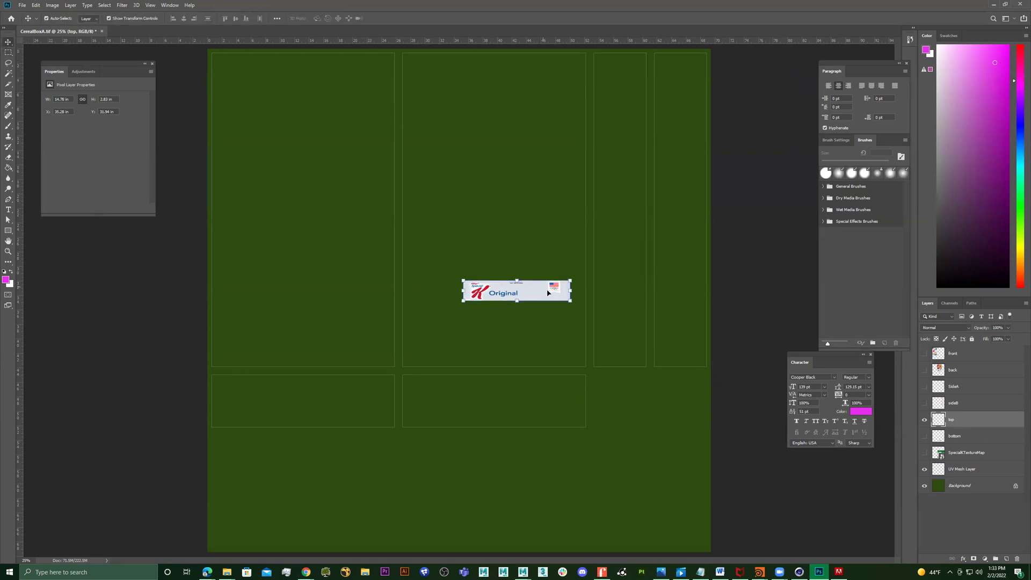
drag(534, 295, 327, 403)
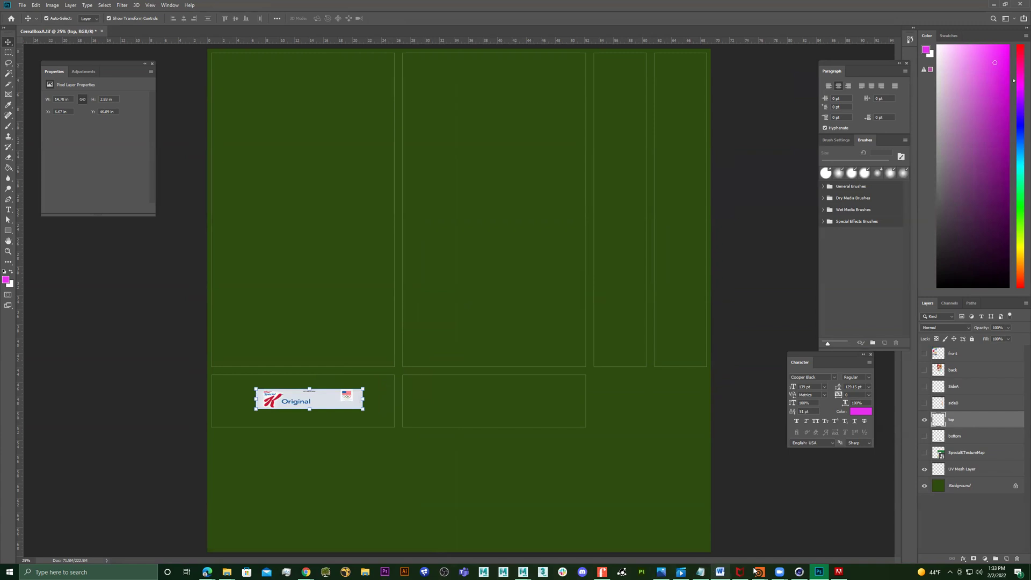
Switch to Cinema 4D, select the box's top face to check its UV rectangle and orientation, and return to Photoshop.
click(800, 571)
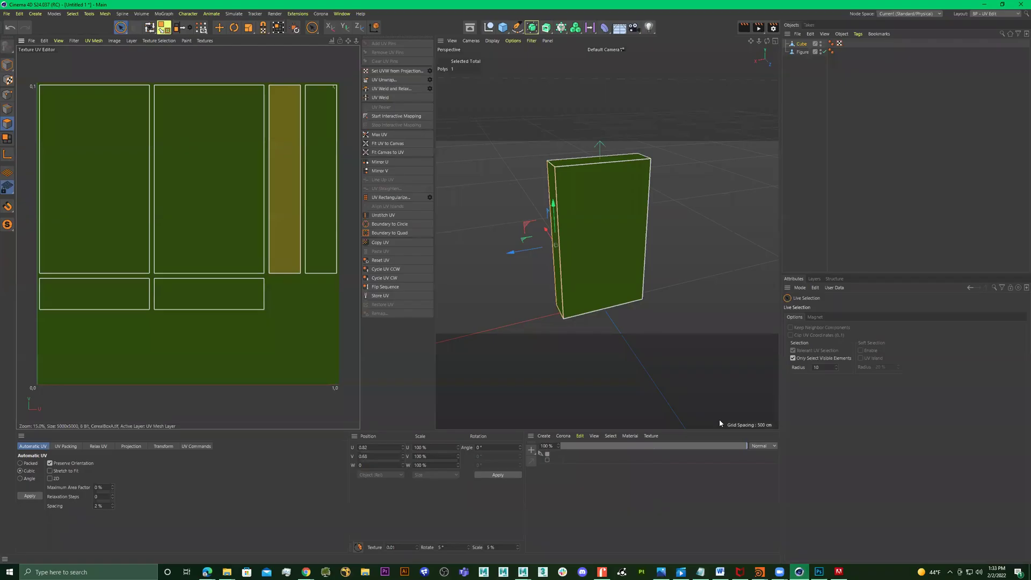
alt+drag(642, 199, 648, 211)
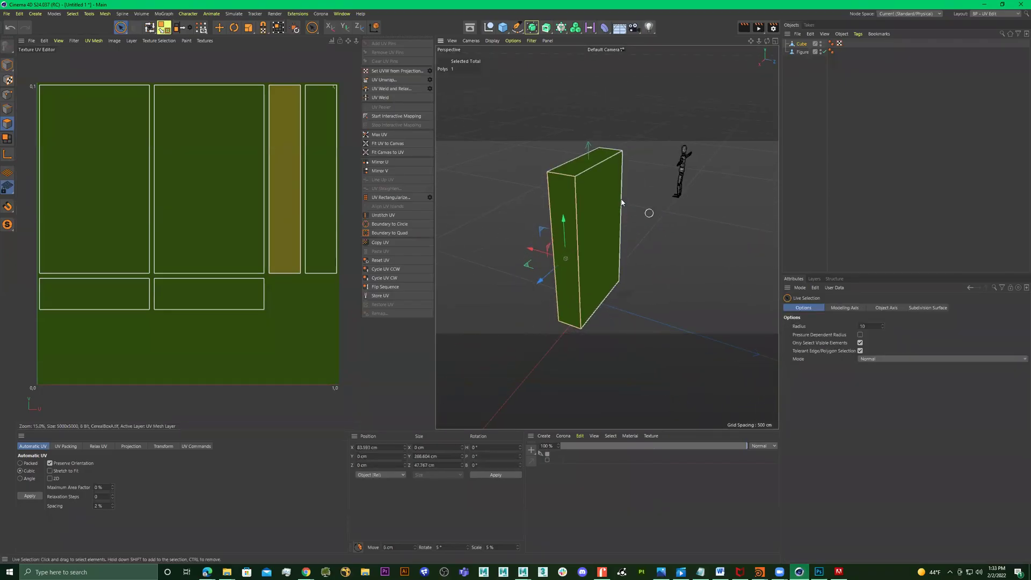
click(580, 166)
alt+drag(635, 175, 656, 211)
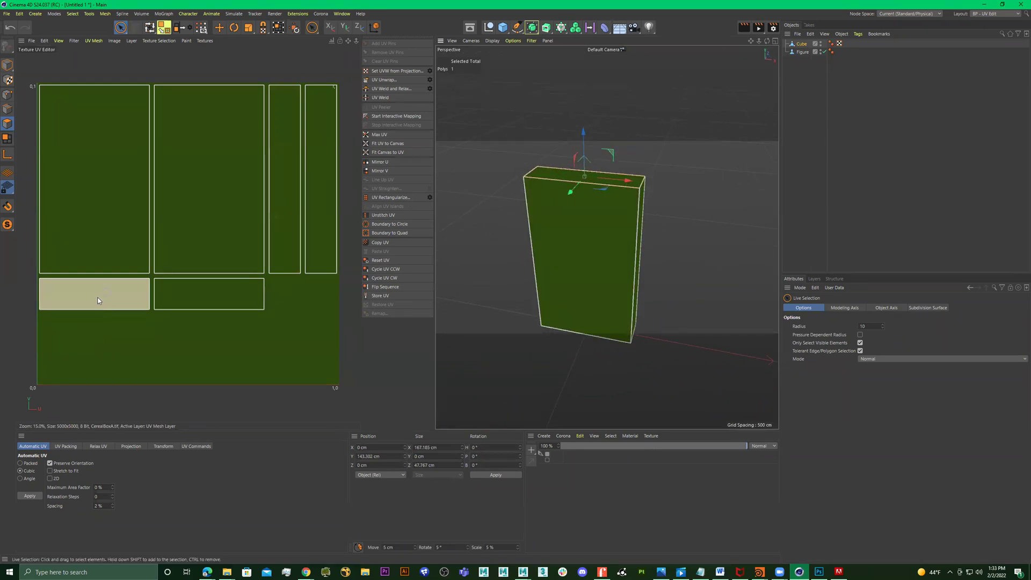
alt+drag(652, 283, 649, 252)
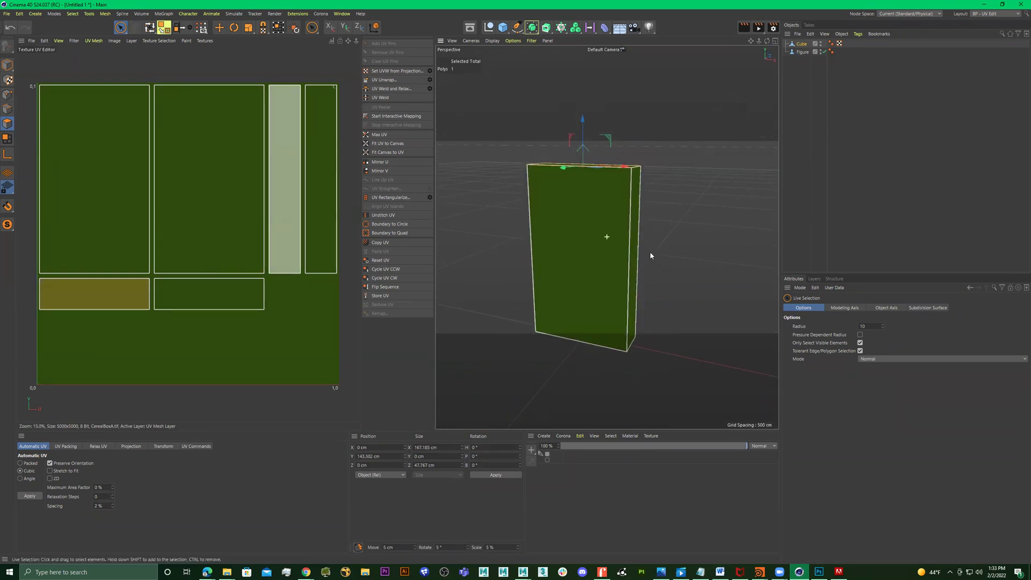
click(983, 5)
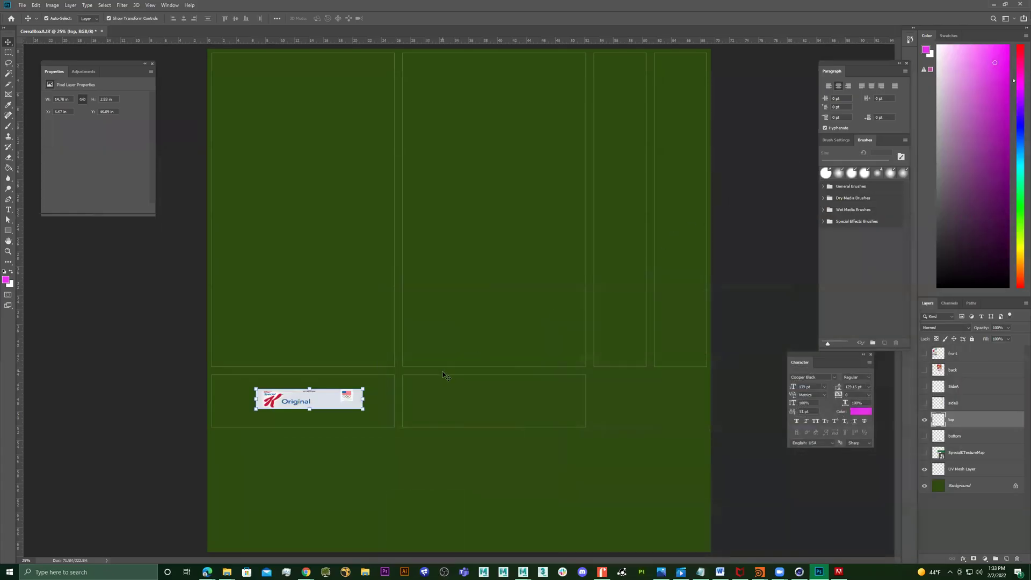
Stretch the top panel to cover the first lower UV rectangle, about 25.5 in wide and 7.5 in high.
drag(364, 390, 396, 382)
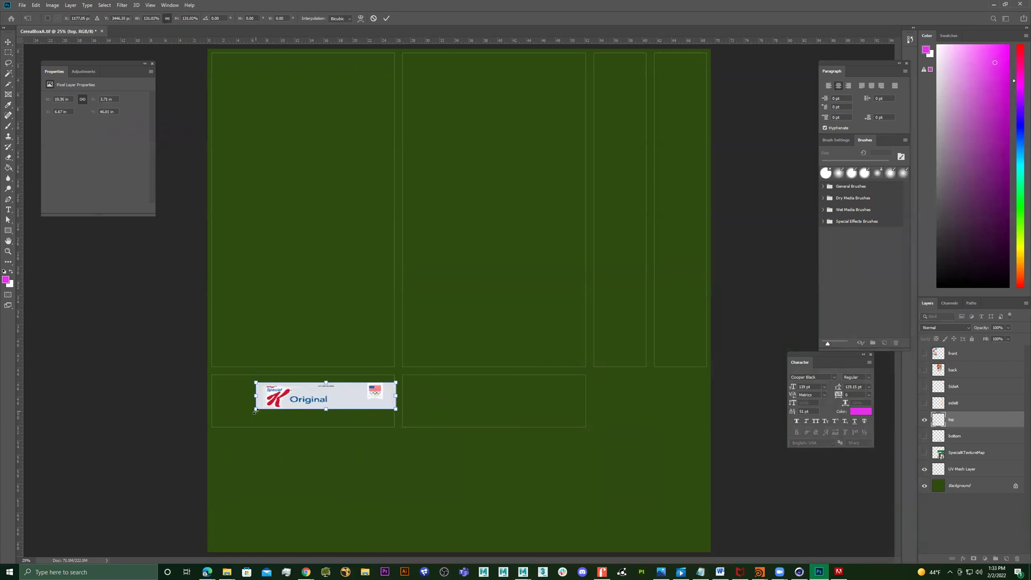
drag(247, 414, 213, 429)
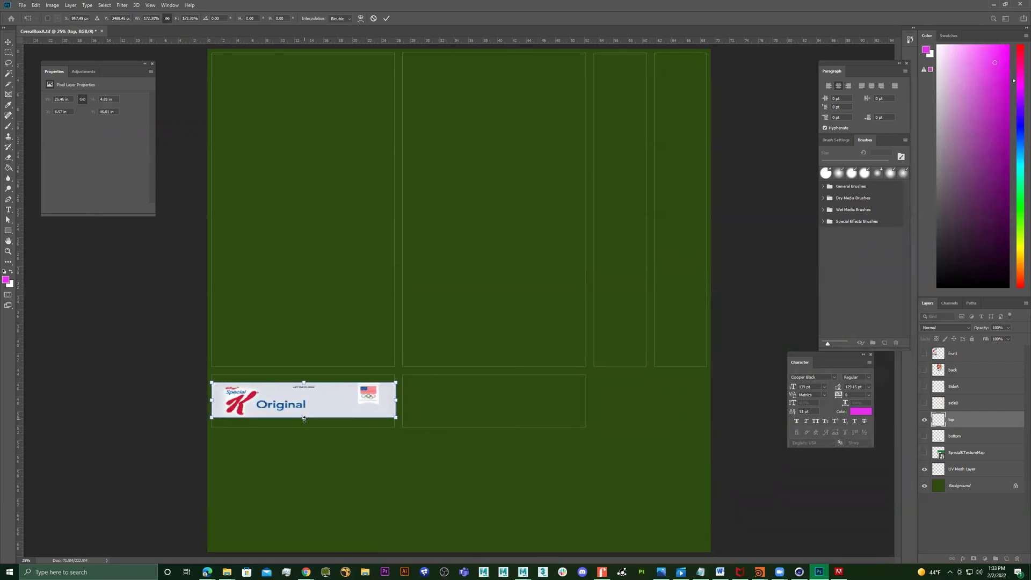
drag(304, 418, 303, 429)
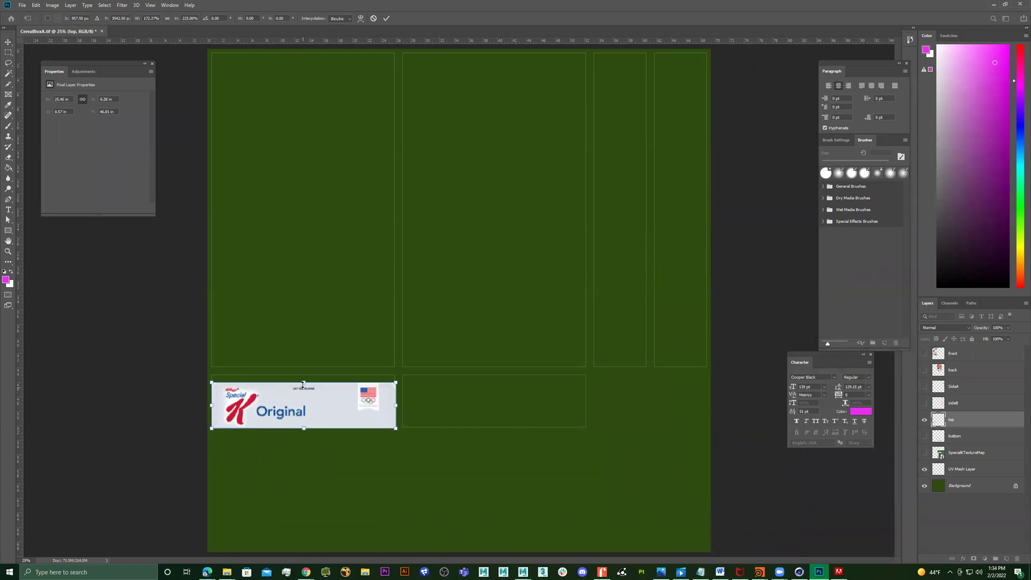
drag(303, 378, 303, 370)
key(Return)
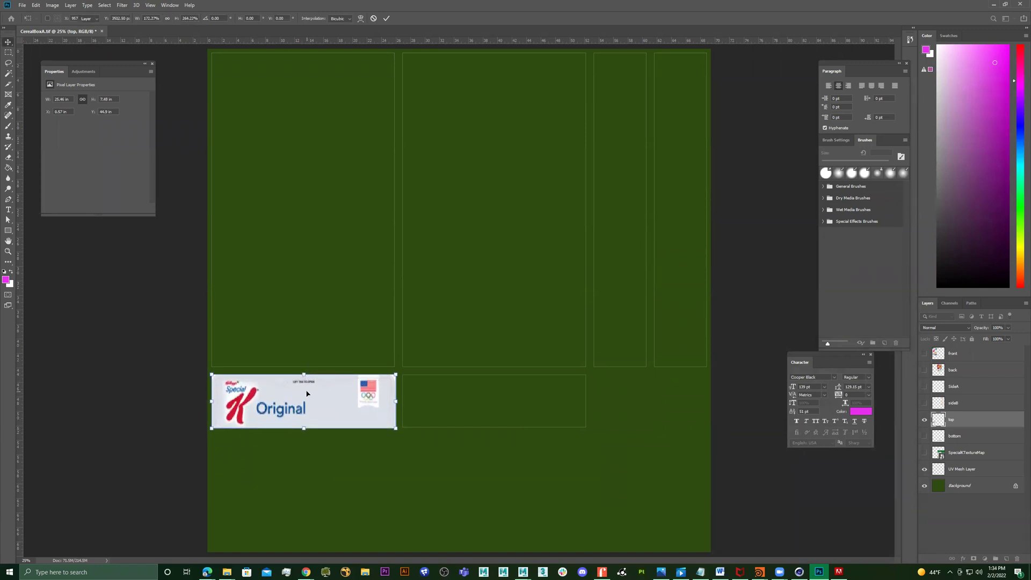
Switch visibility from the top to the bottom layer and fit the bottom panel over the second lower UV rectangle, about 25.8 by 7.3 in.
click(925, 419)
click(924, 436)
click(958, 436)
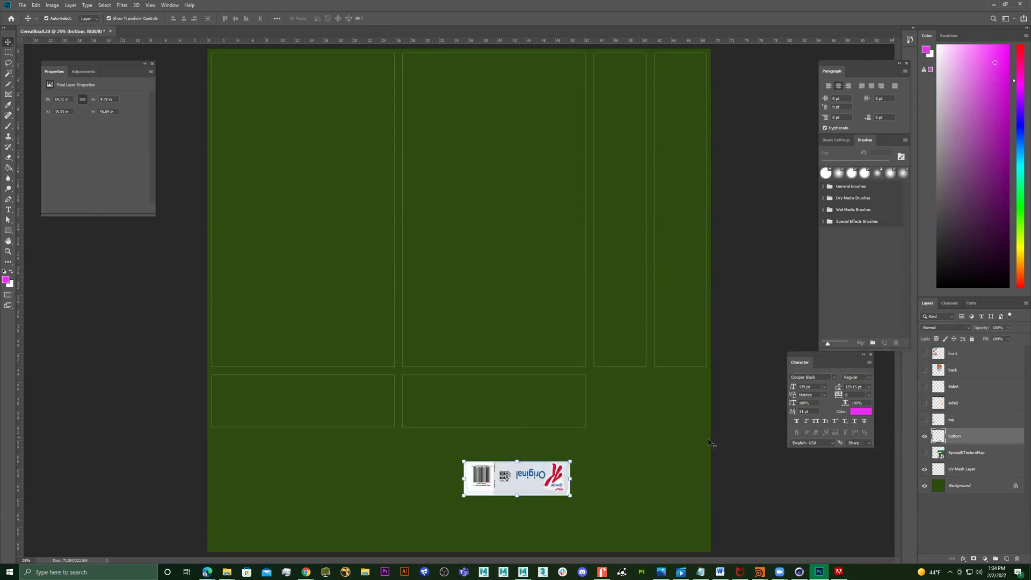
drag(528, 477, 574, 374)
key(ctrl+t)
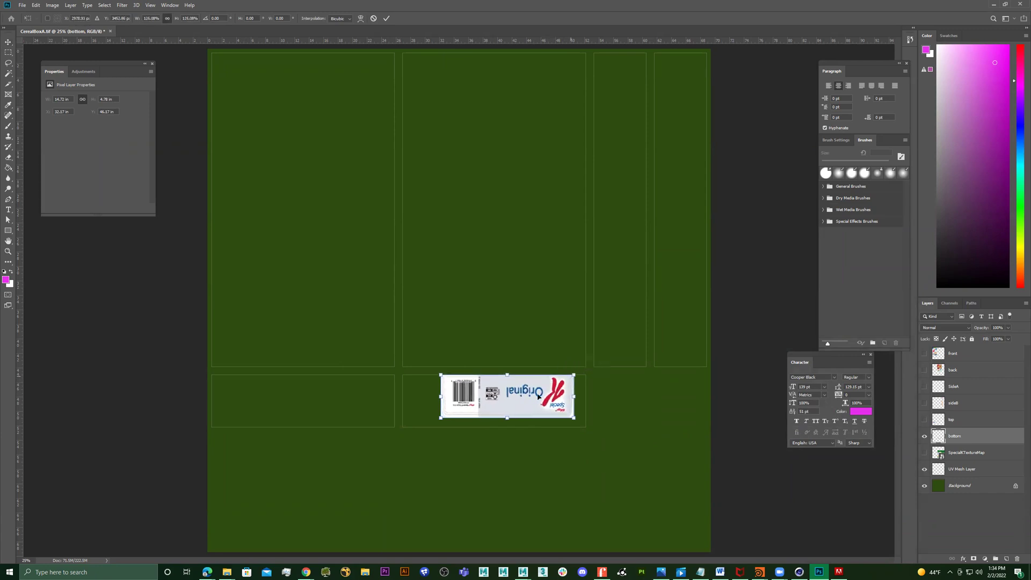
drag(440, 417, 402, 400)
drag(575, 402, 588, 401)
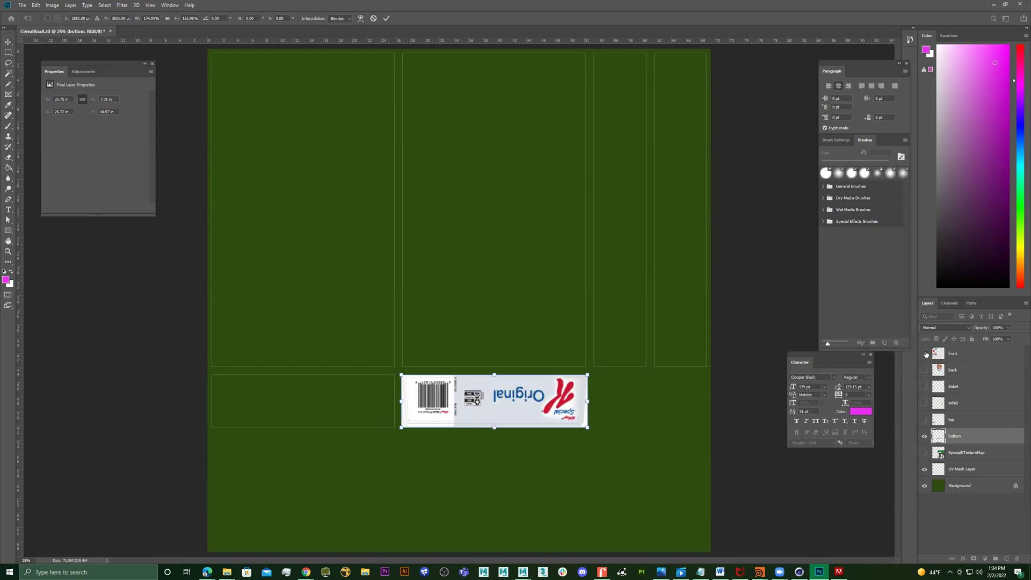
Show the front, back, SideA, sideB and top layers together with bottom, and hide the Background layer.
drag(926, 354, 925, 427)
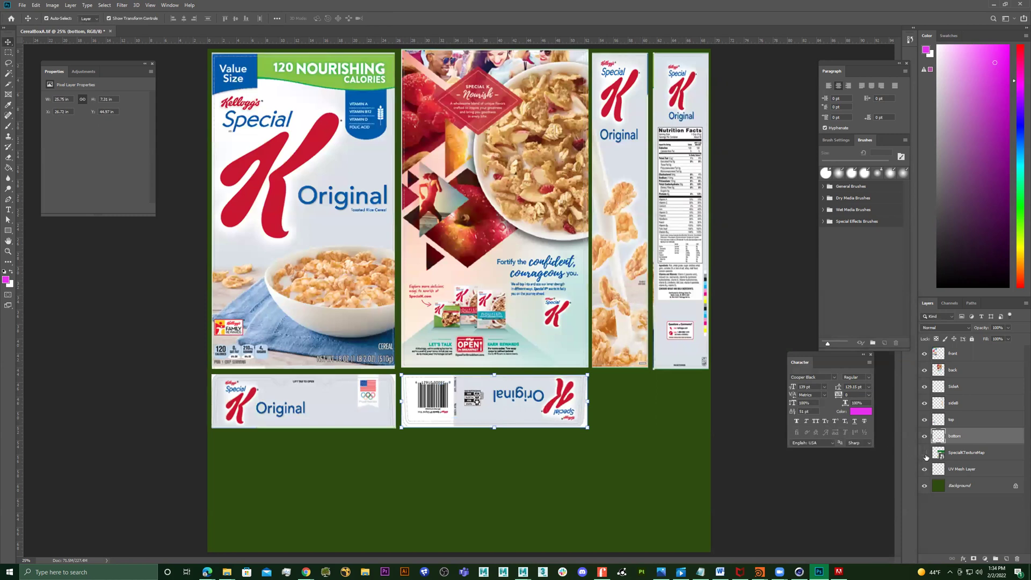
click(925, 486)
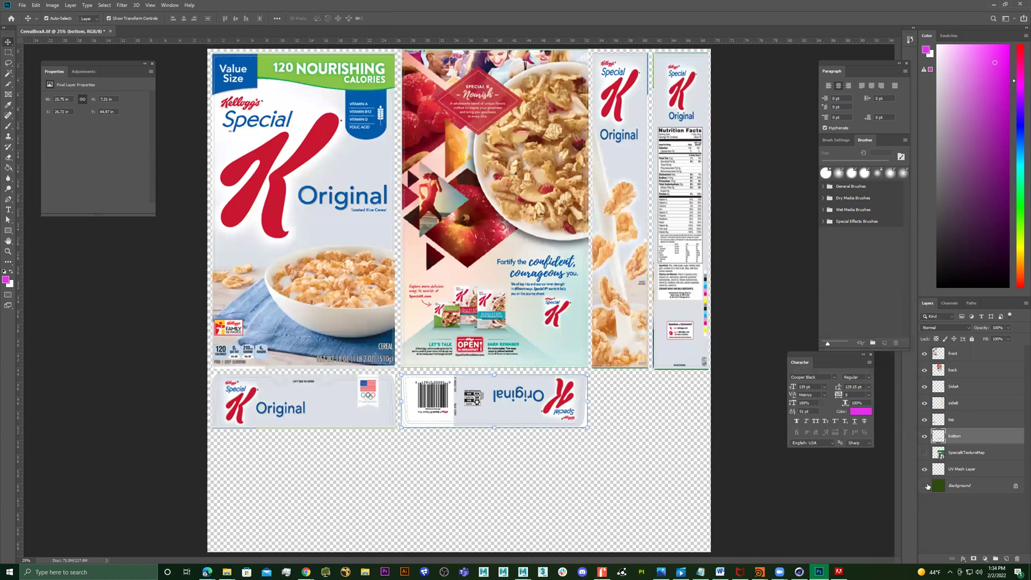
click(925, 455)
click(925, 455)
Rename the SpecialKTextureMap layer to SpecialKTextureMap_SOurce and show the Background layer.
double_click(970, 453)
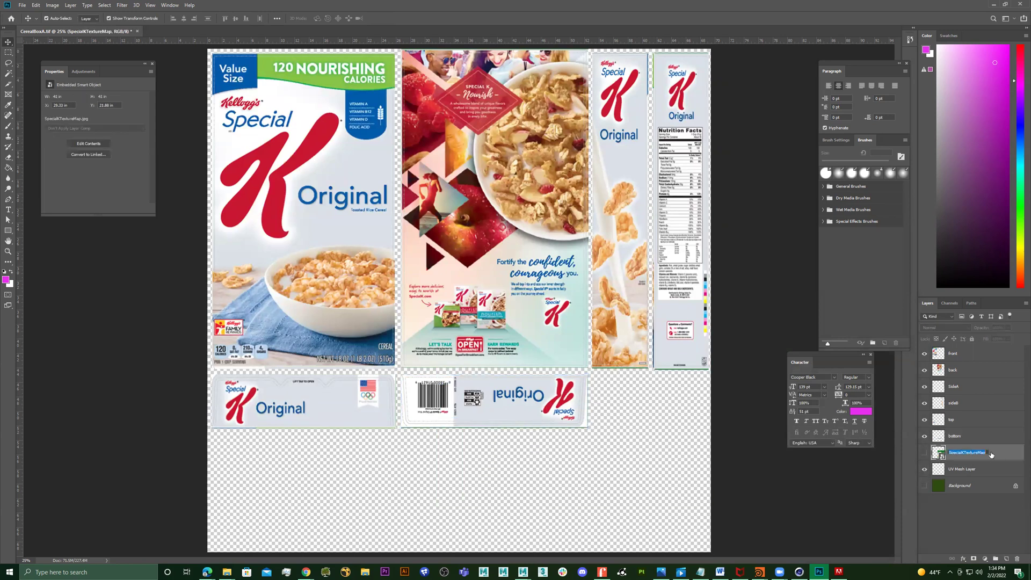
click(989, 451)
text(Dur)
key(Return)
click(925, 486)
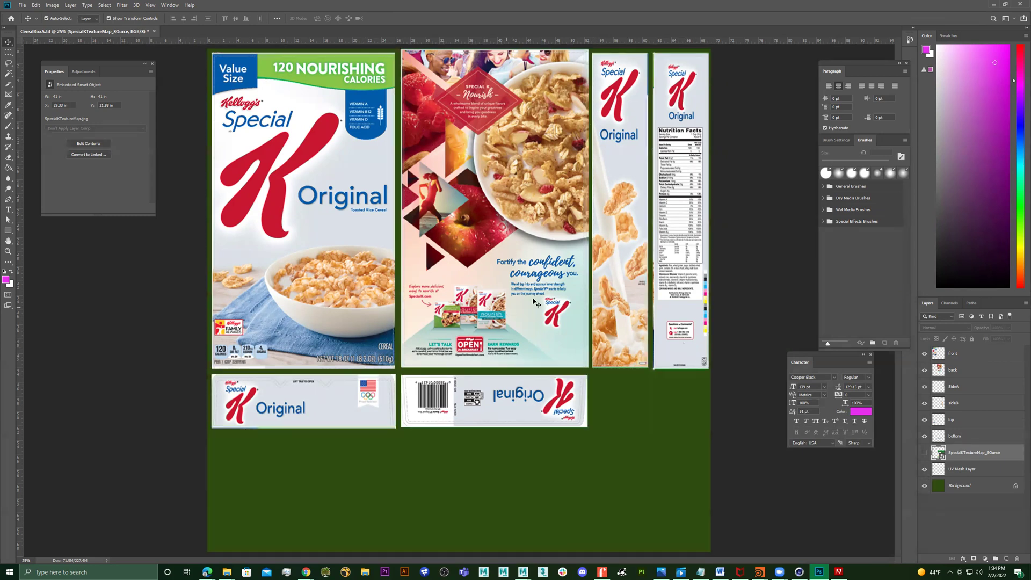
click(22, 6)
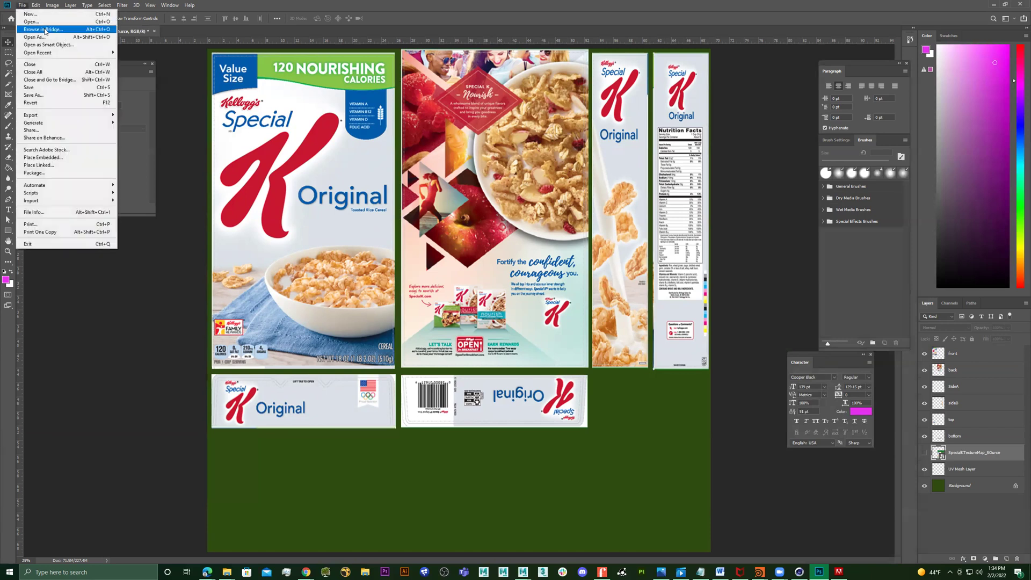
click(70, 96)
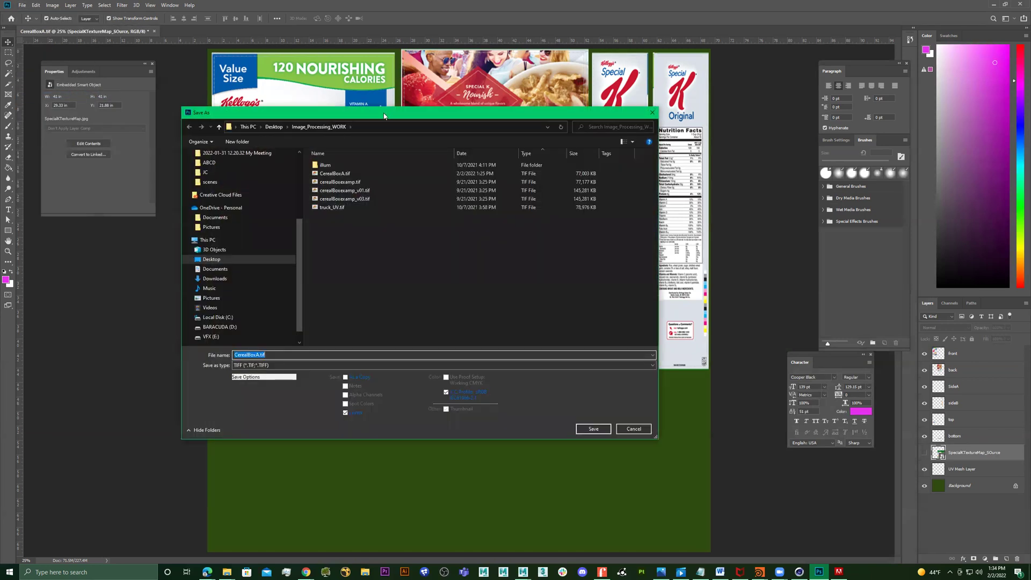
key(Escape)
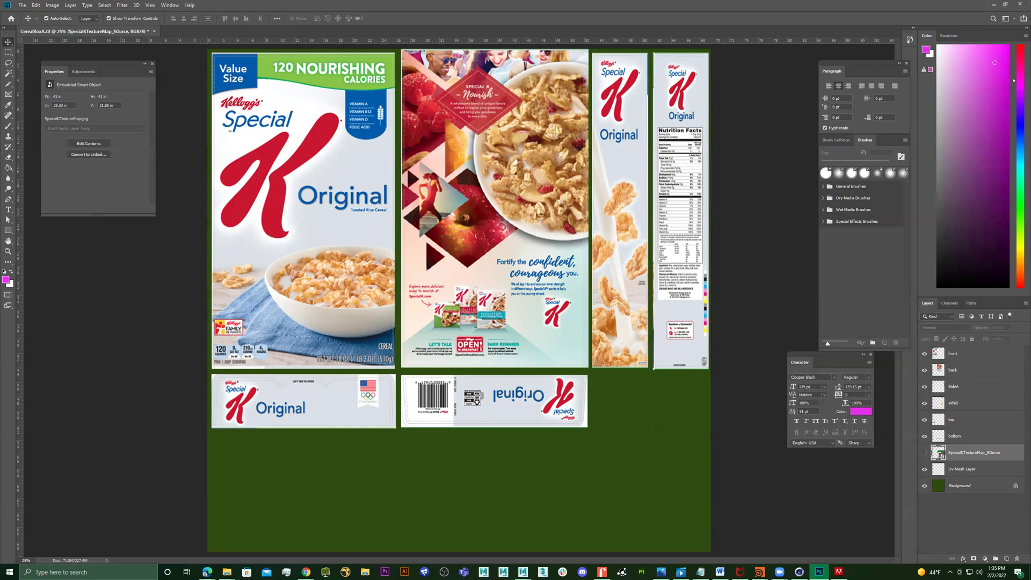
Save the layered texture as CerealBoxA_Cinema4d.tif and a JPEG copy, CerealBoxA_Cinema4d.jpg, at maximum quality 12 in the Image_Processing_WORK folder.
key(ctrl+s)
click(613, 155)
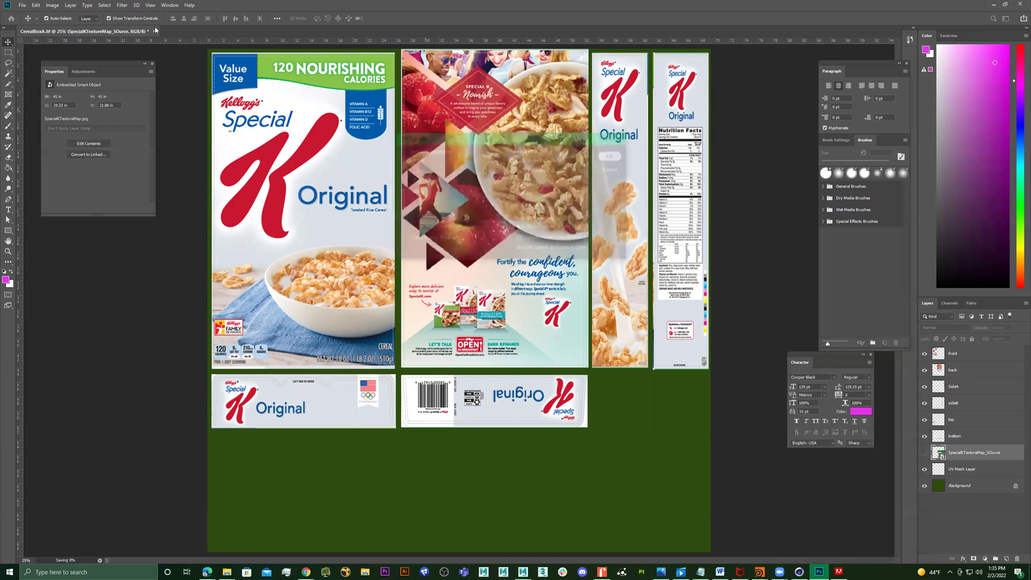
click(22, 5)
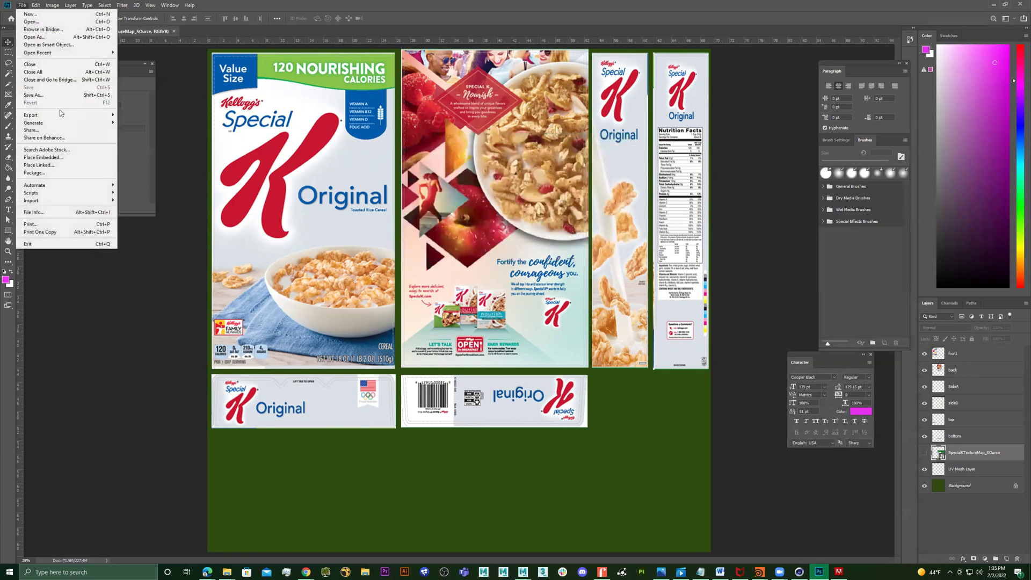
click(34, 94)
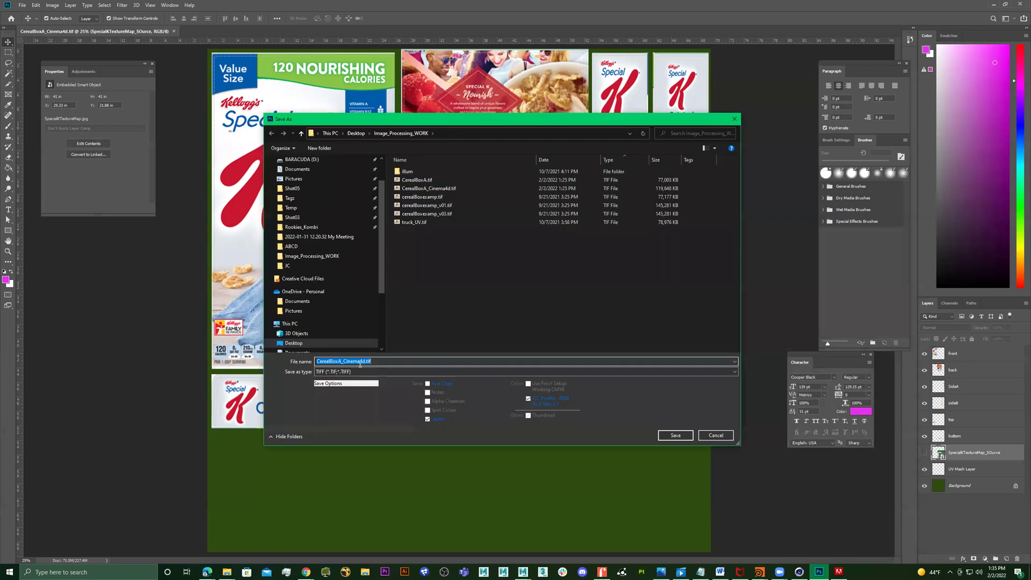
click(349, 371)
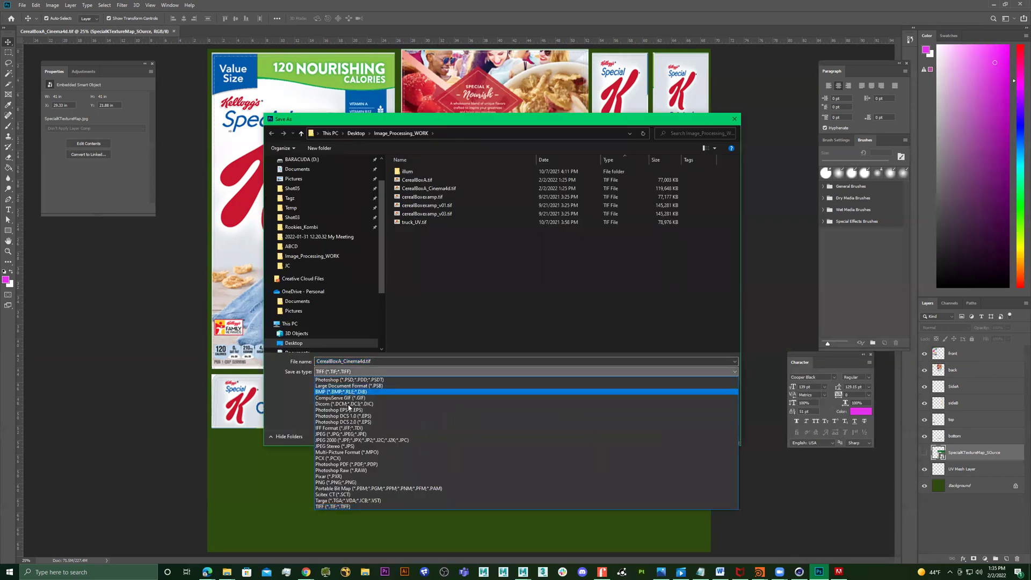
click(343, 434)
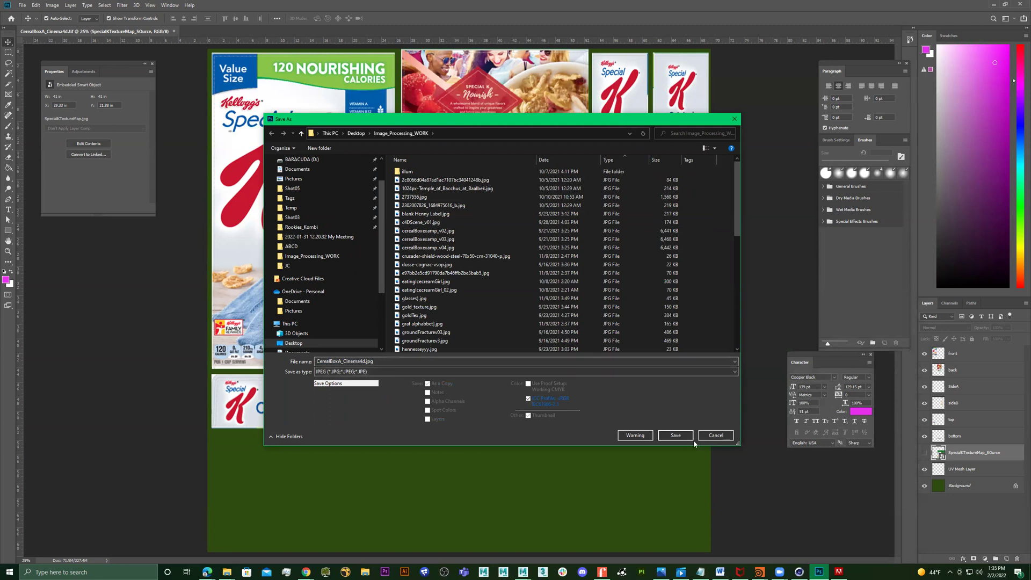
click(675, 435)
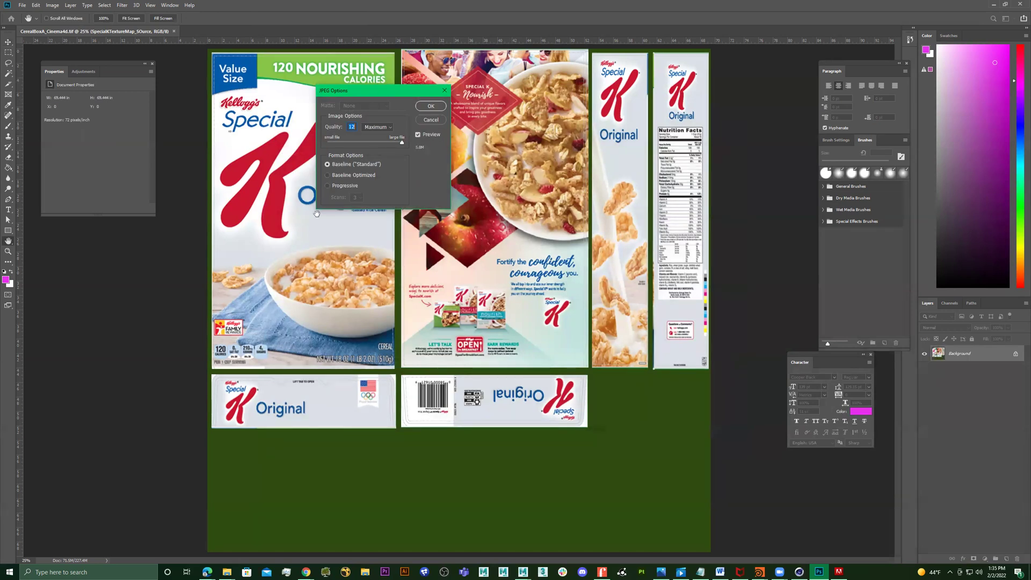
click(431, 106)
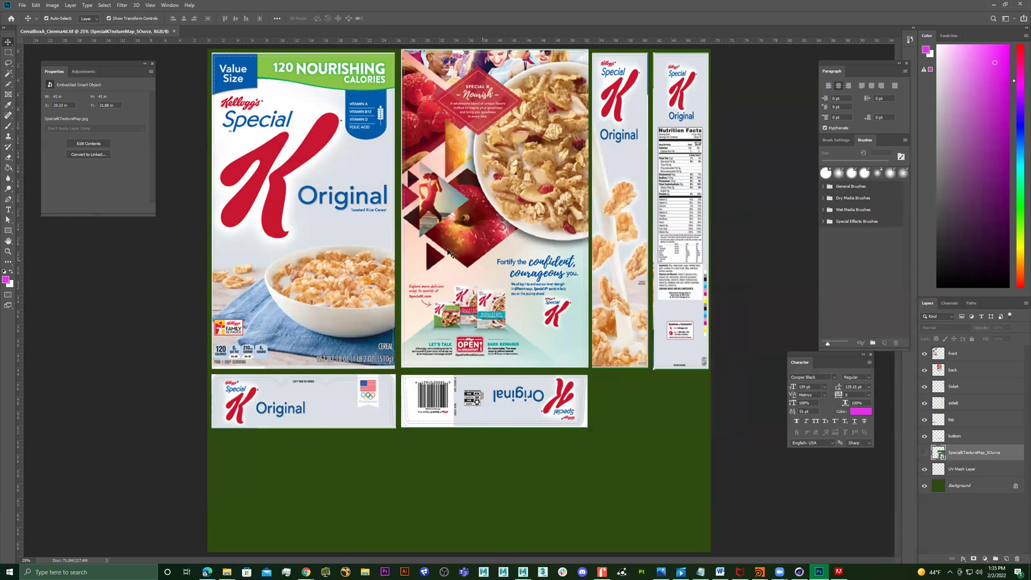
Switch to Cinema 4D and change the interface layout from BP - UV Edit to Startup.
click(992, 4)
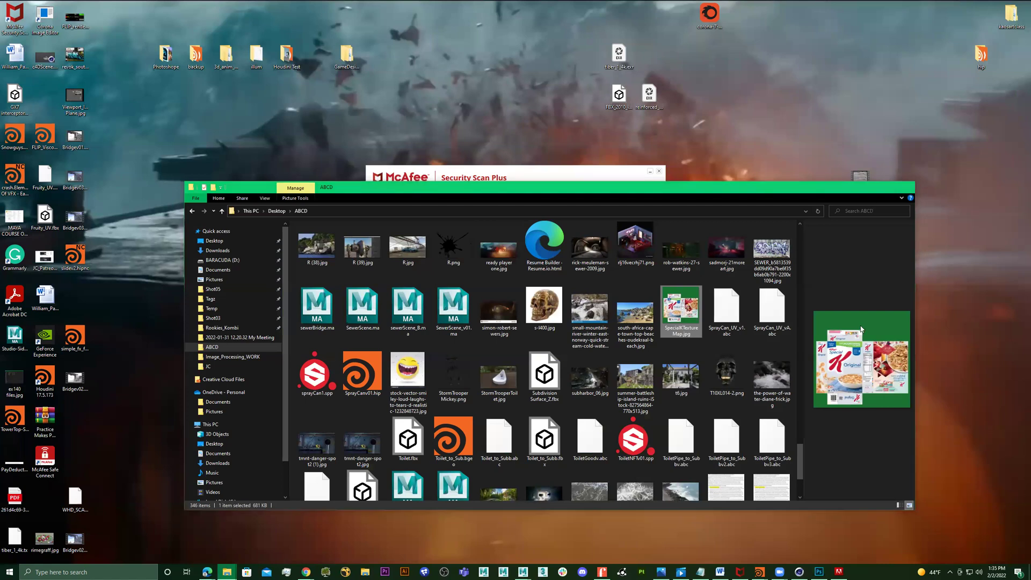
click(869, 187)
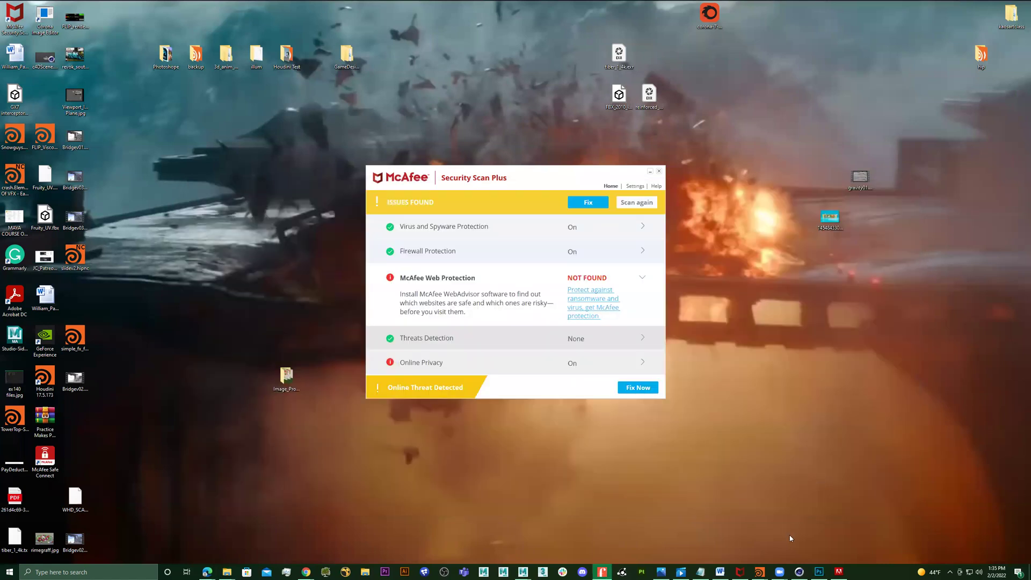
click(800, 572)
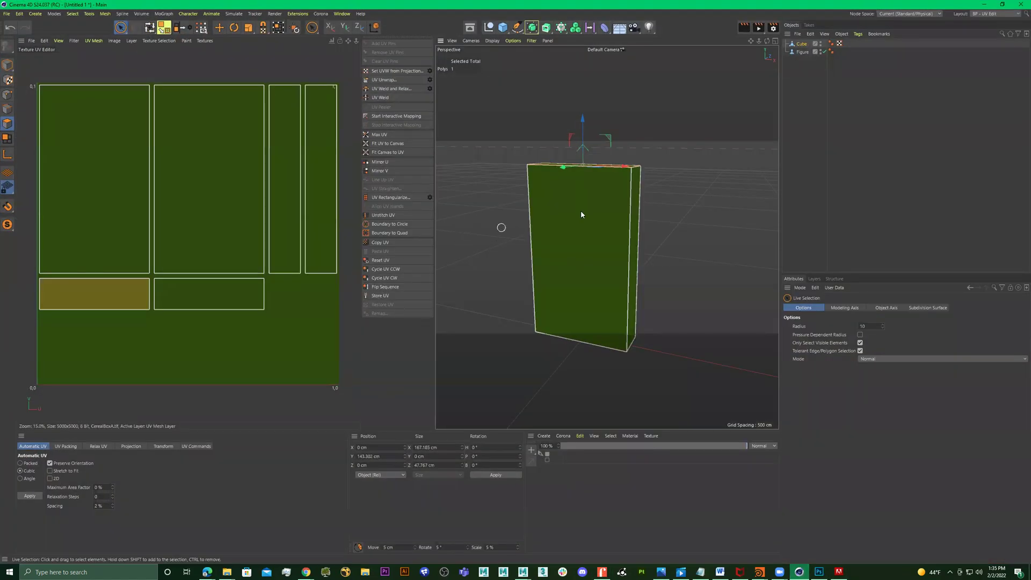
click(990, 15)
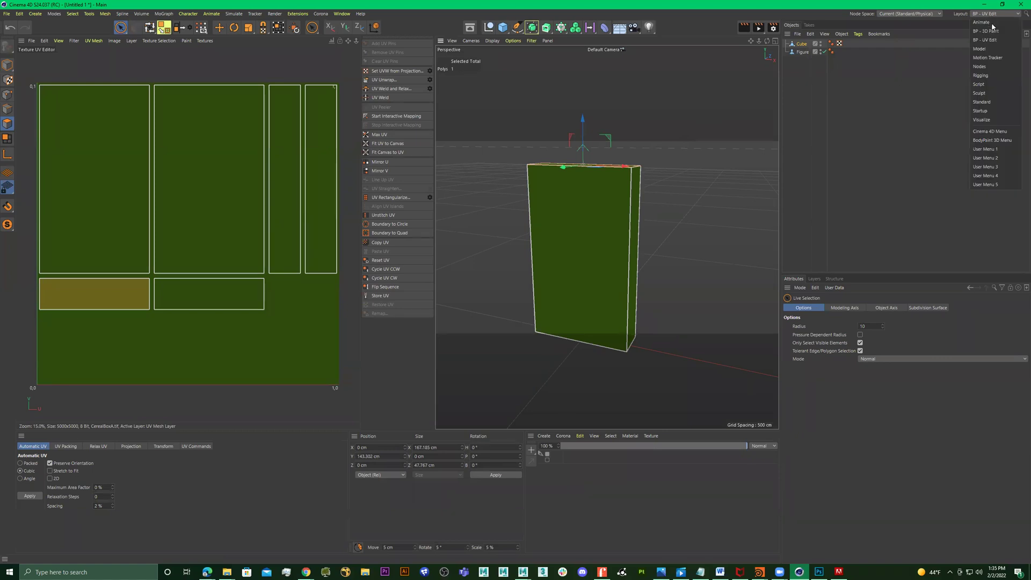
click(993, 111)
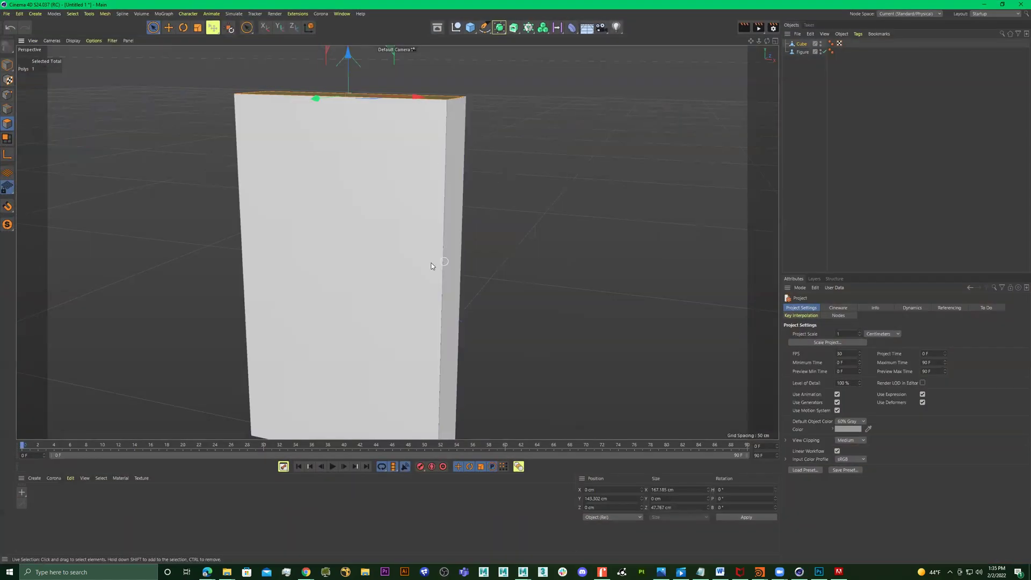
Create a new material and name it cerealBox.
scroll(475, 226, down, 5)
alt+drag(463, 220, 376, 290)
click(802, 44)
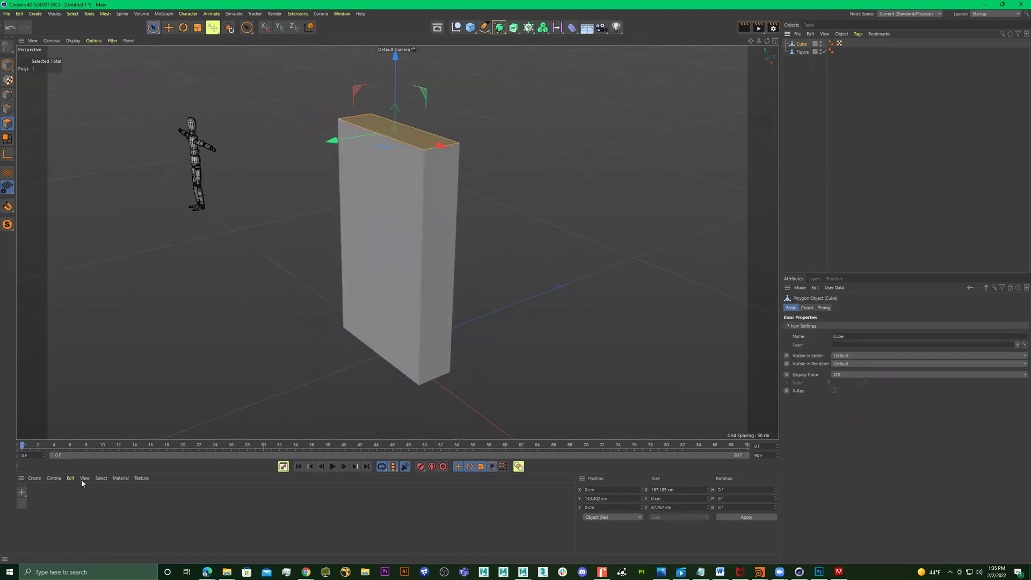
double_click(48, 502)
double_click(41, 497)
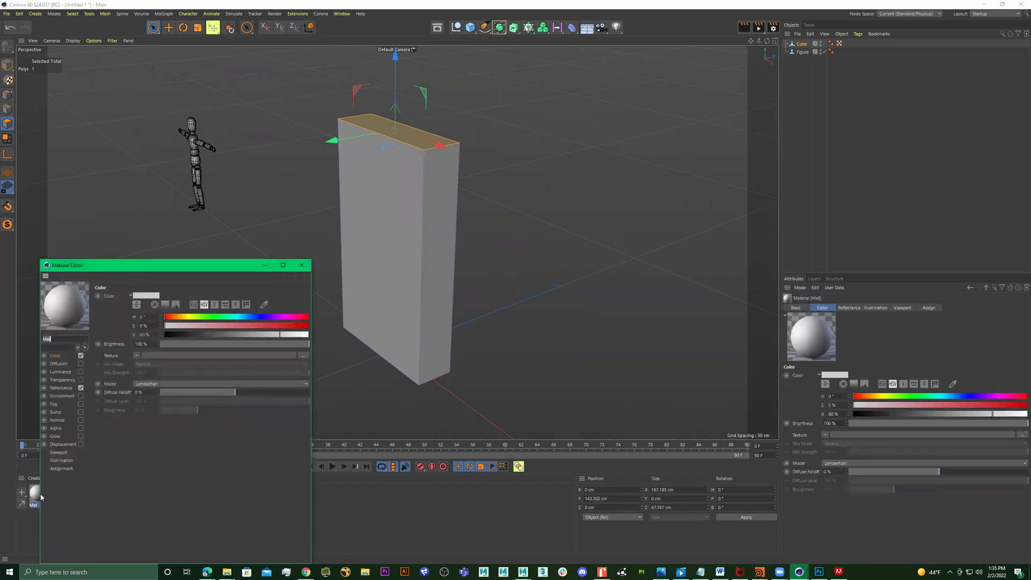
key(BackSpace)
text(cerealBox)
key(Return)
Load CerealBoxA_Cinema4d.jpg from Image_Processing_WORK as the cerealBox material's color texture, without copying the image to the project location.
click(304, 358)
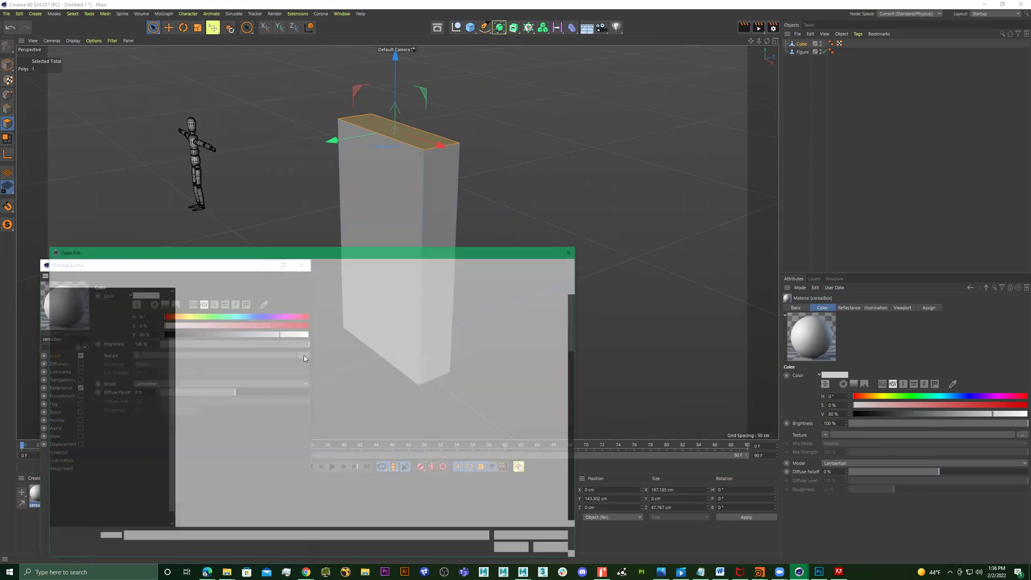
drag(304, 254, 317, 253)
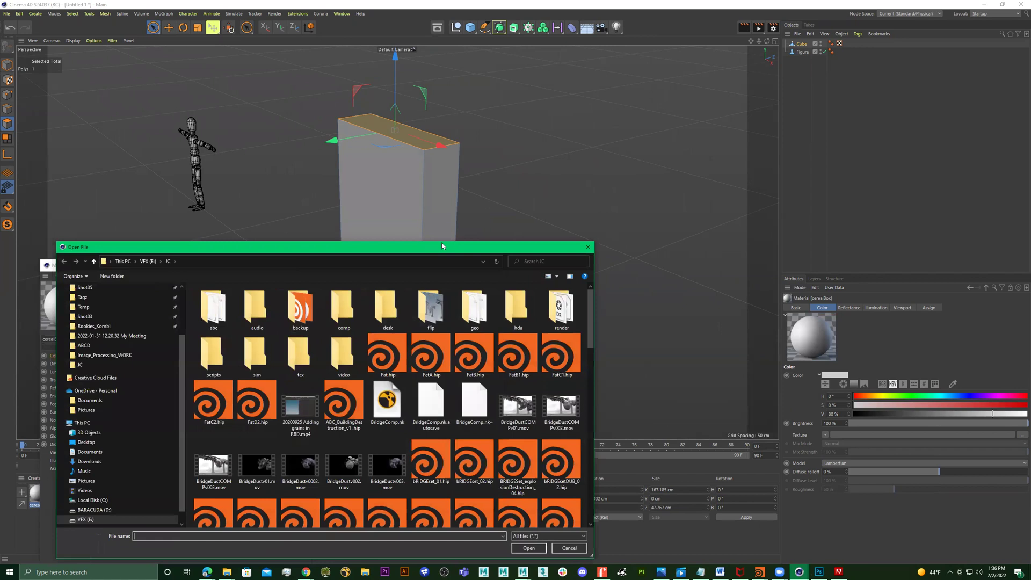
key(Escape)
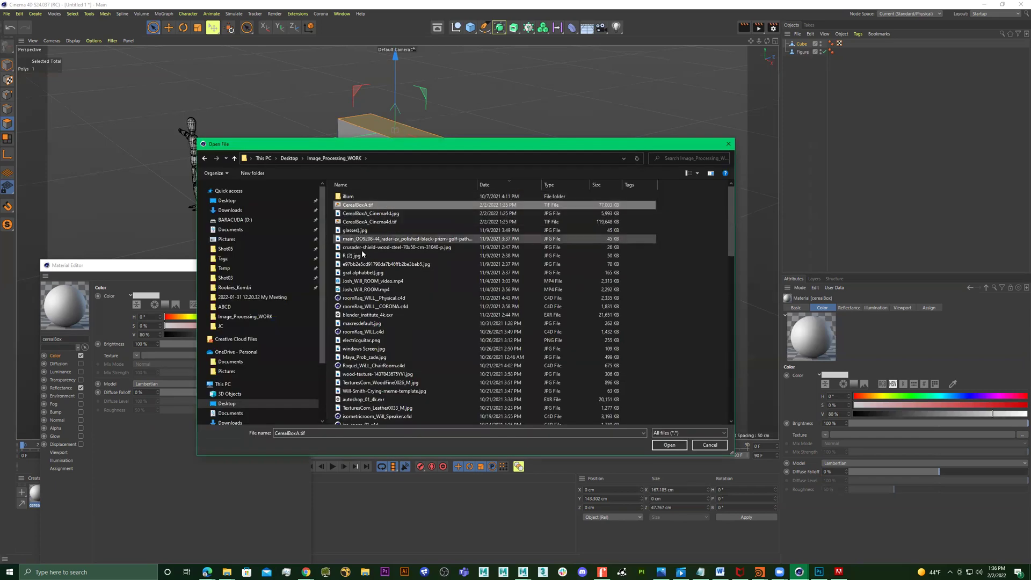
click(373, 214)
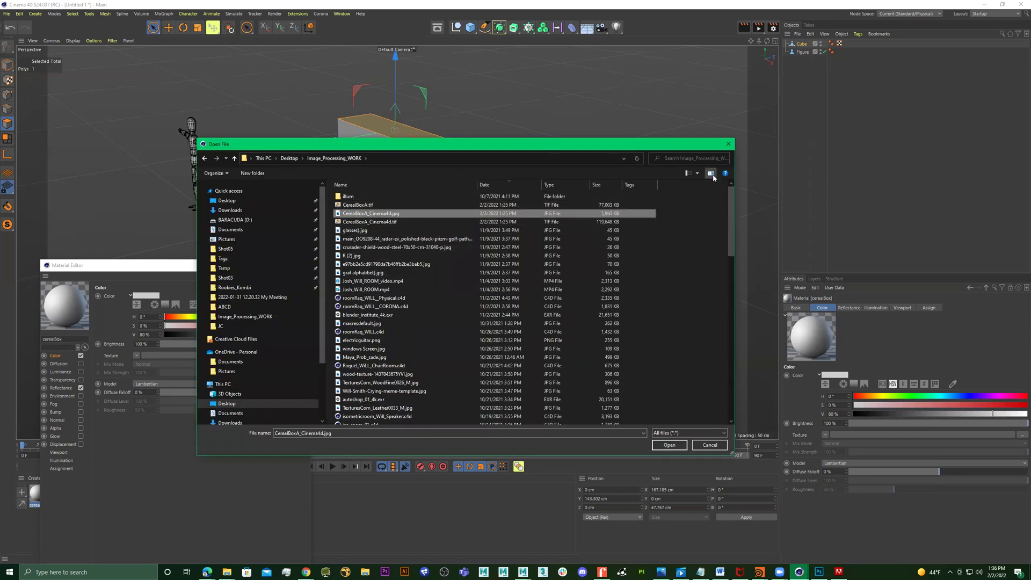
click(710, 175)
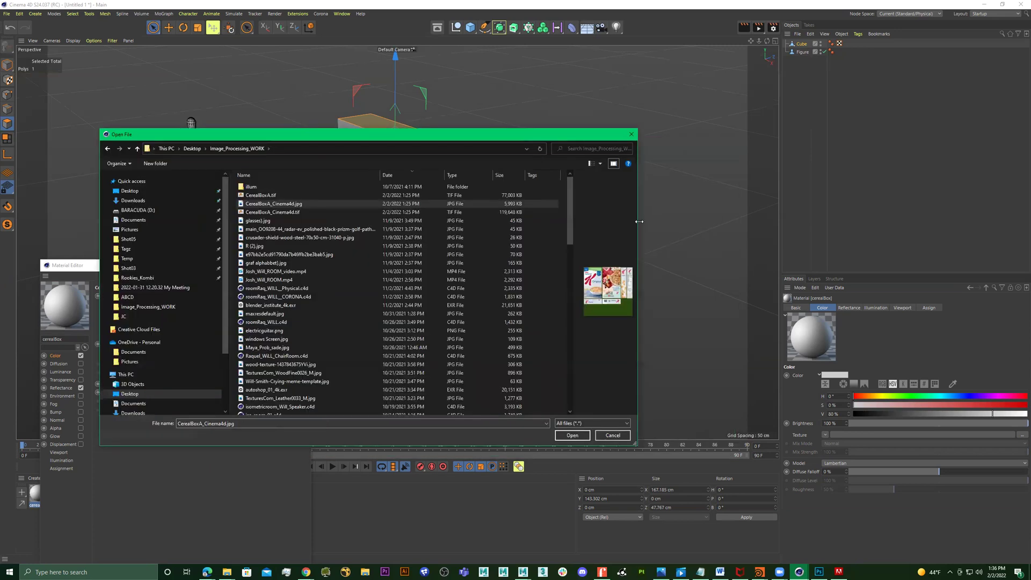
drag(639, 222, 717, 222)
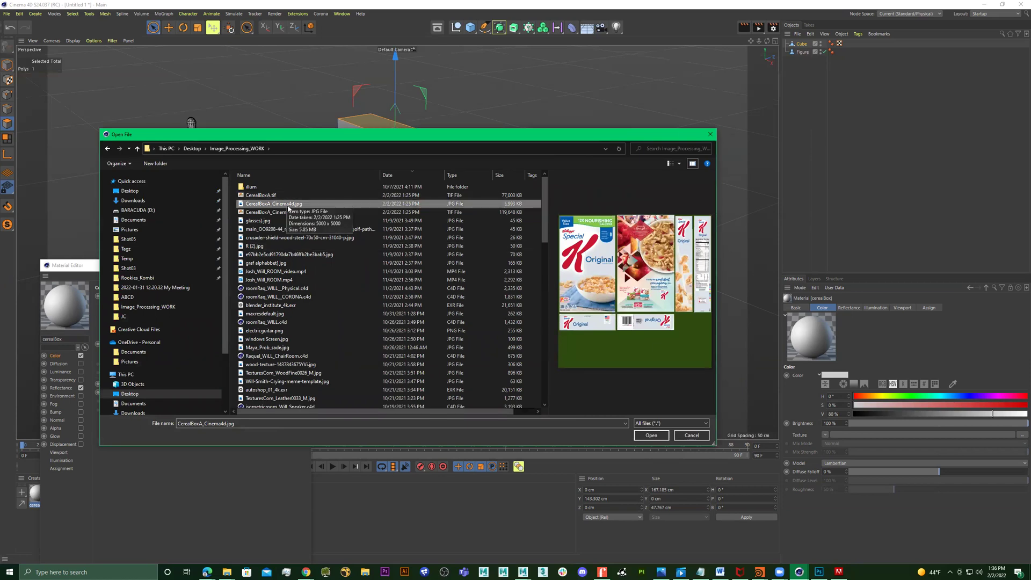
double_click(290, 204)
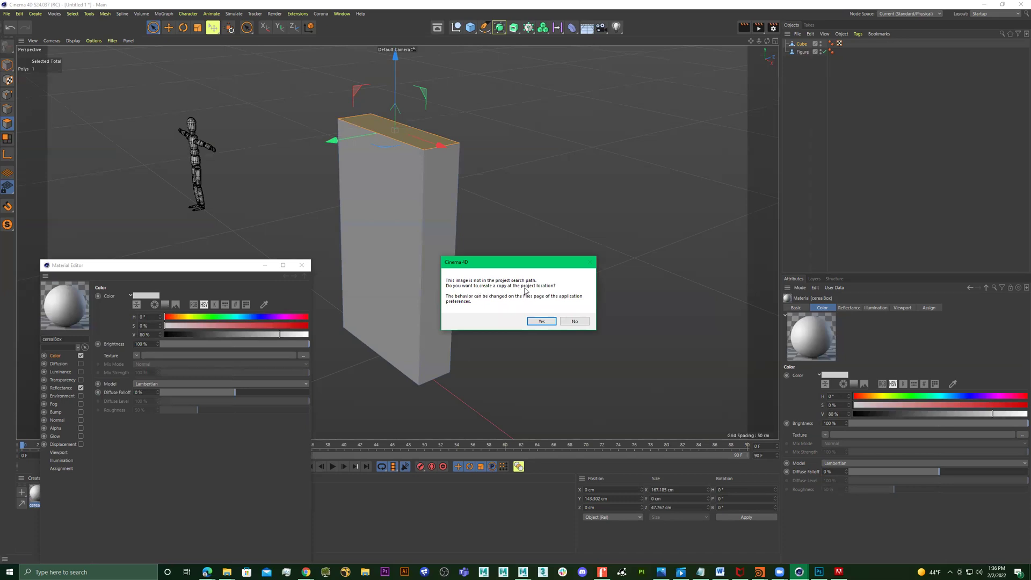
click(570, 321)
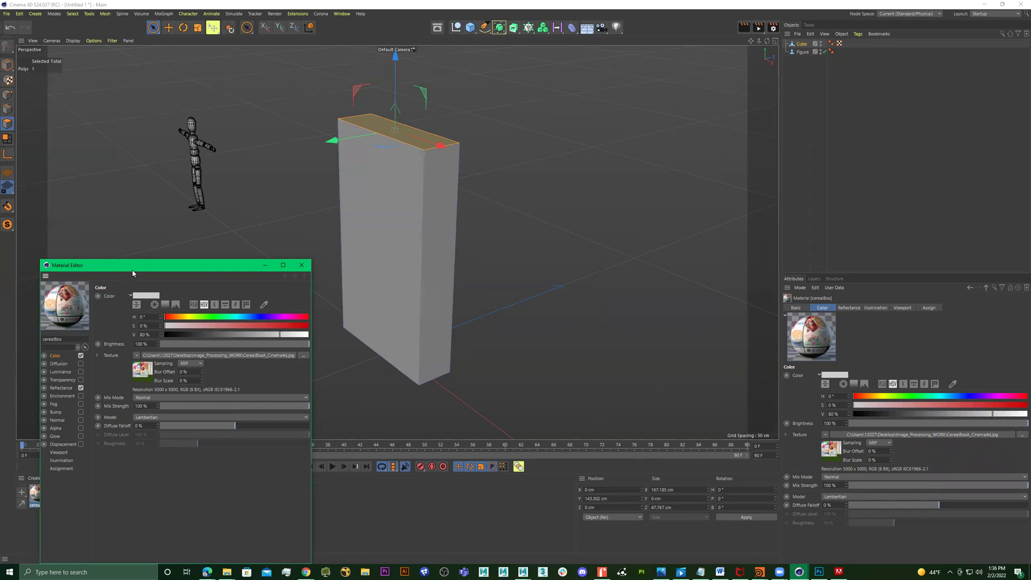
drag(133, 271, 560, 240)
click(694, 236)
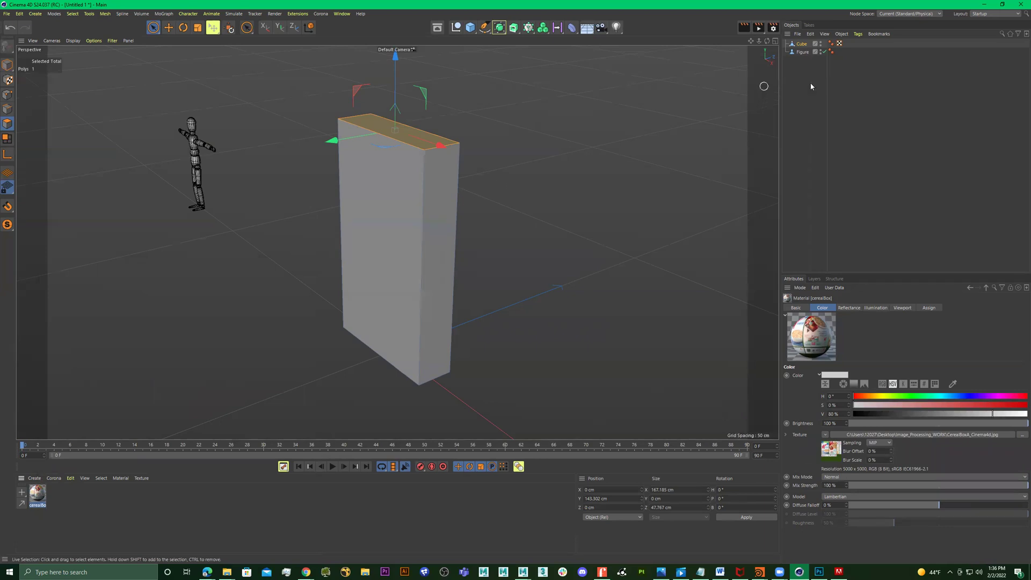
Select the Cube object and switch from polygon editing to Model mode.
click(858, 86)
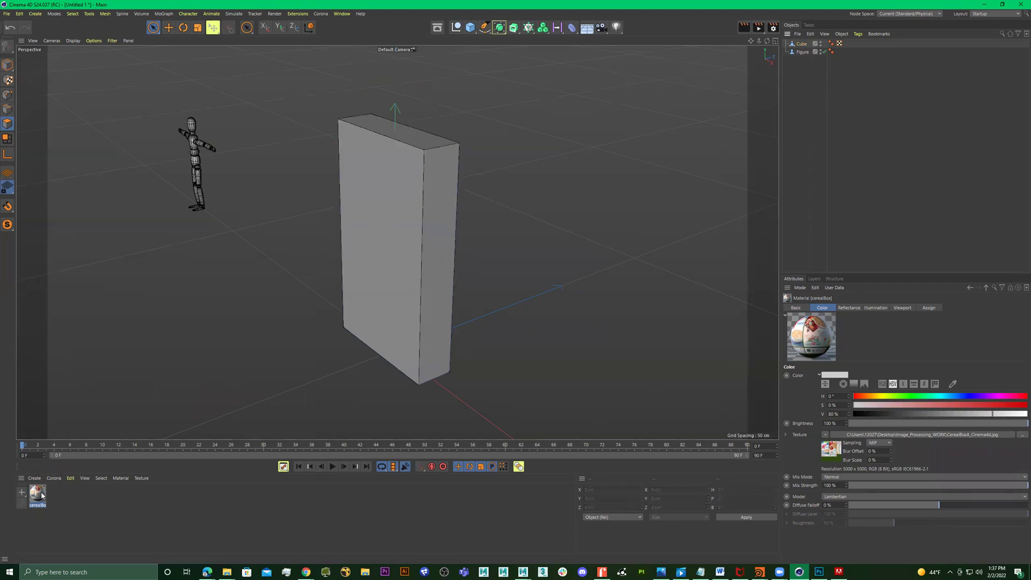
drag(42, 497, 801, 46)
click(800, 46)
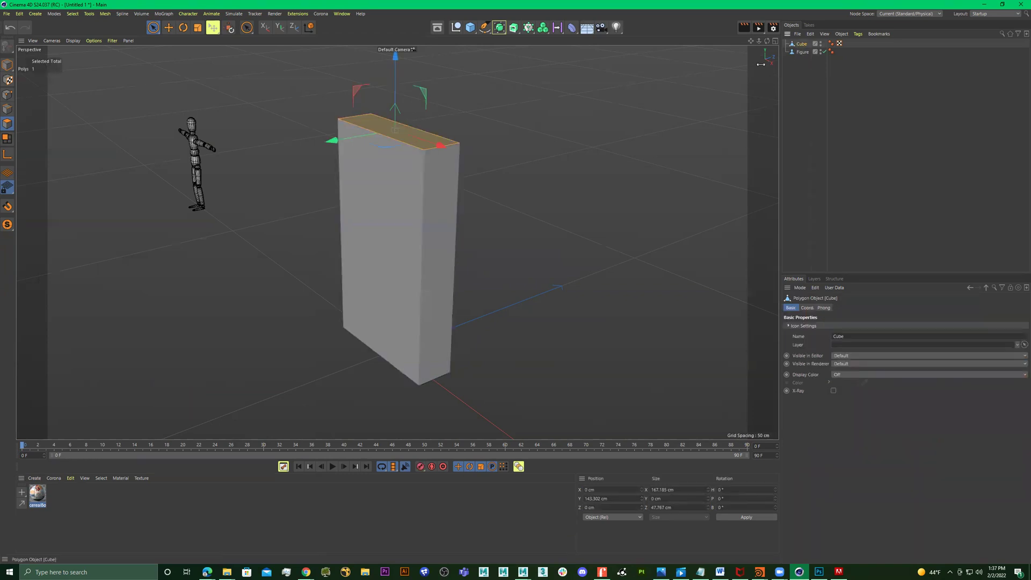
click(3, 63)
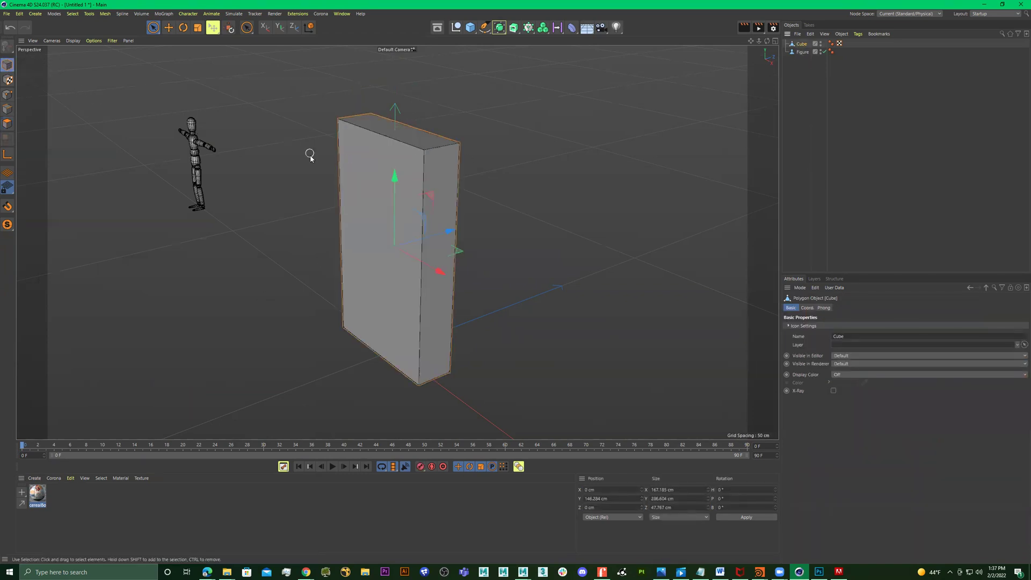
Try applying the cerealBox material to the selected cube and undo the assignment.
right_click(37, 497)
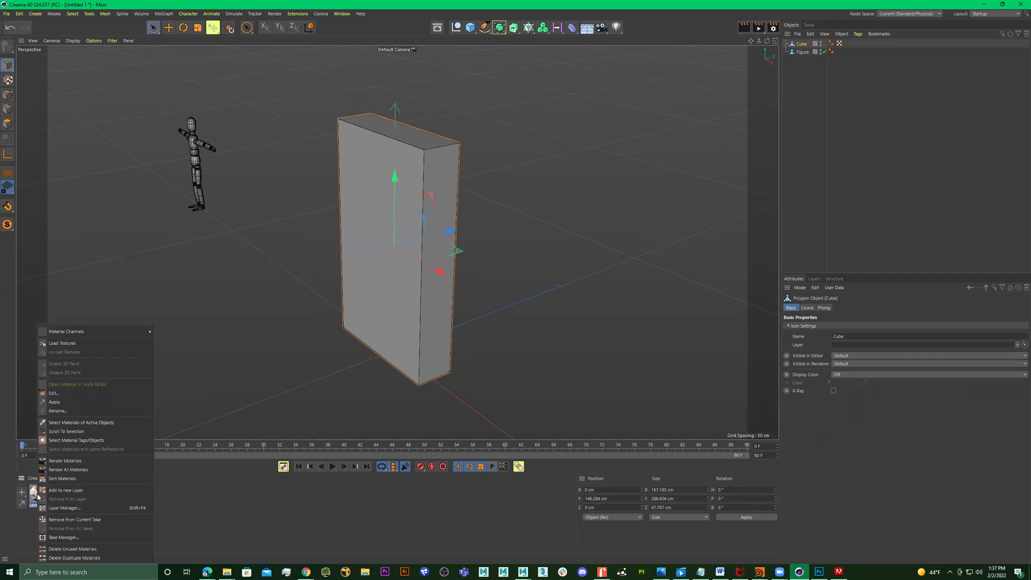
click(92, 401)
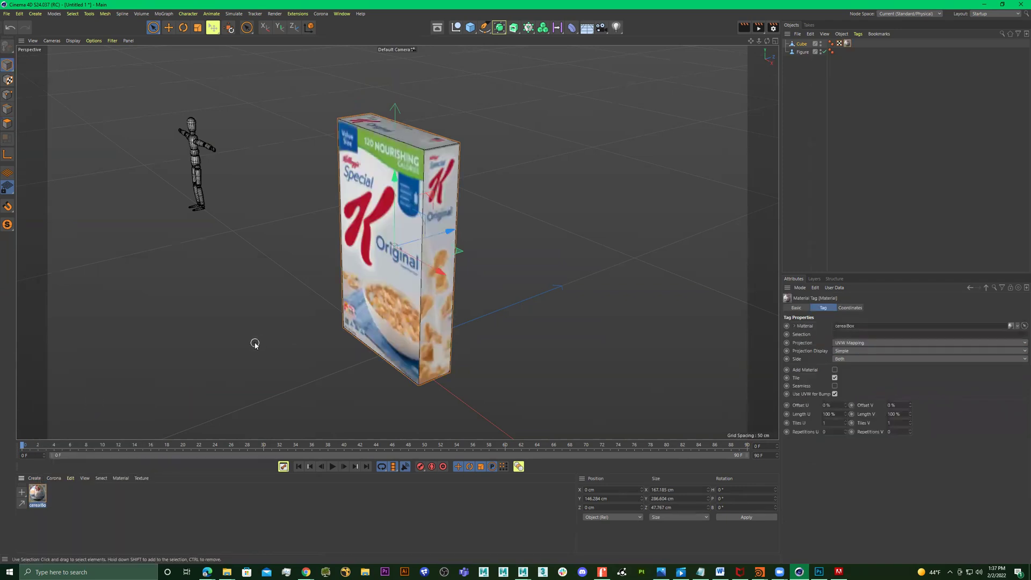
key(ctrl+z)
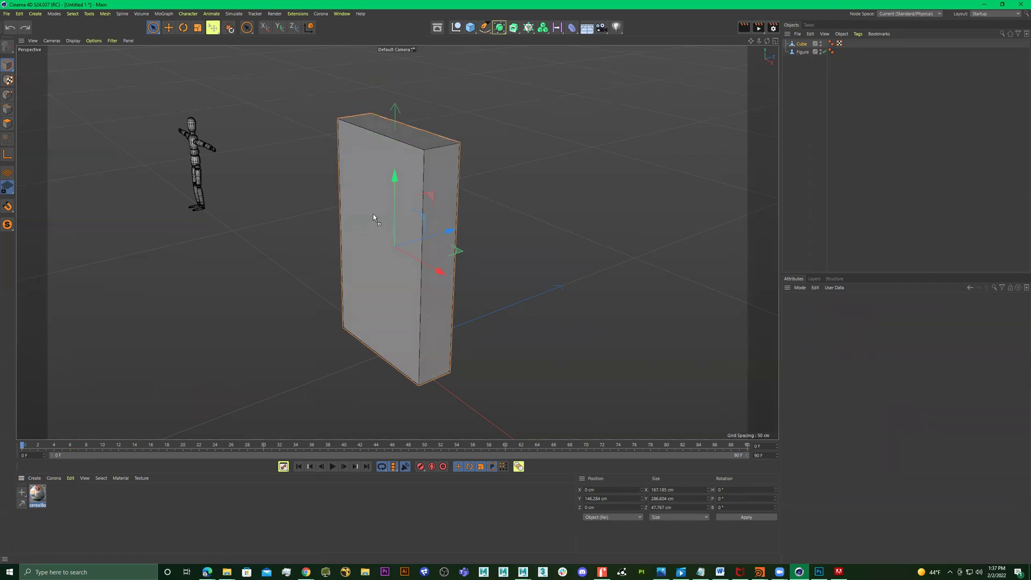
drag(374, 217, 376, 221)
key(ctrl+z)
Assign the cerealBox material to the Cube object so the Special K texture covers its faces.
drag(828, 33, 800, 46)
key(ctrl+y)
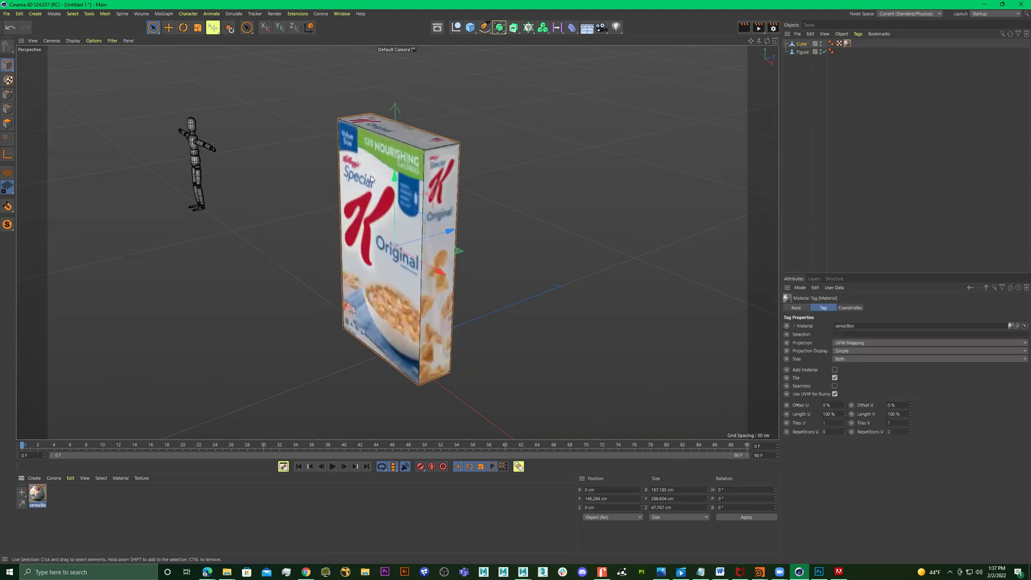
scroll(446, 181, up, 3)
alt+drag(446, 181, 480, 194)
scroll(456, 201, down, 3)
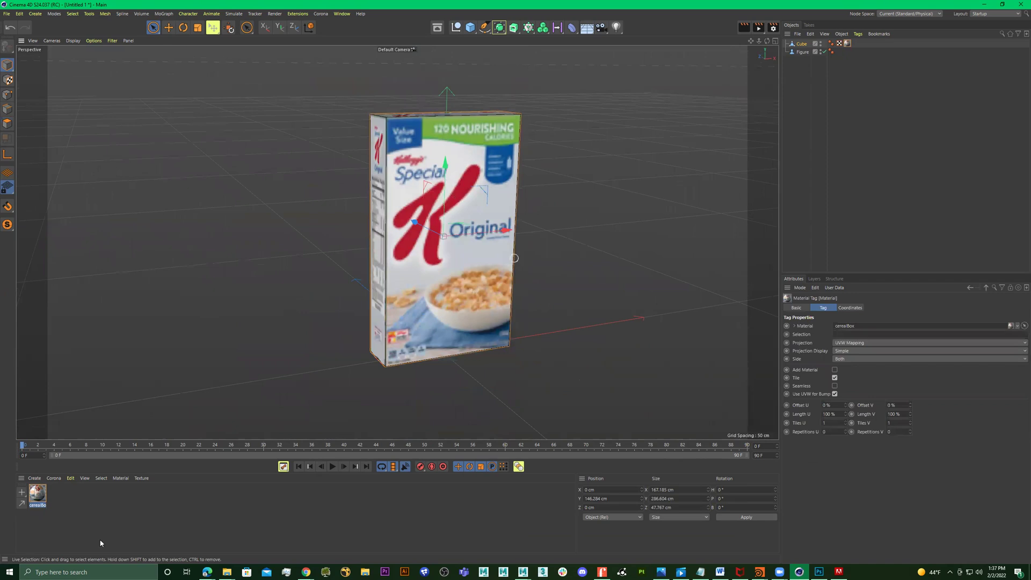
Set the cerealBox material's viewport texture preview size to 2048x2048 and close the material editor.
double_click(37, 492)
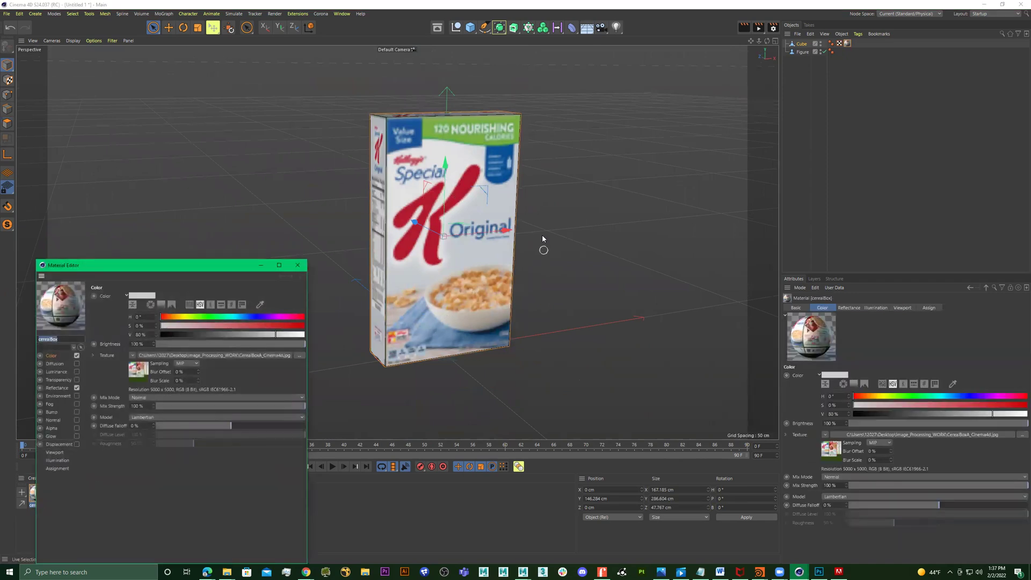
alt+drag(543, 239, 397, 217)
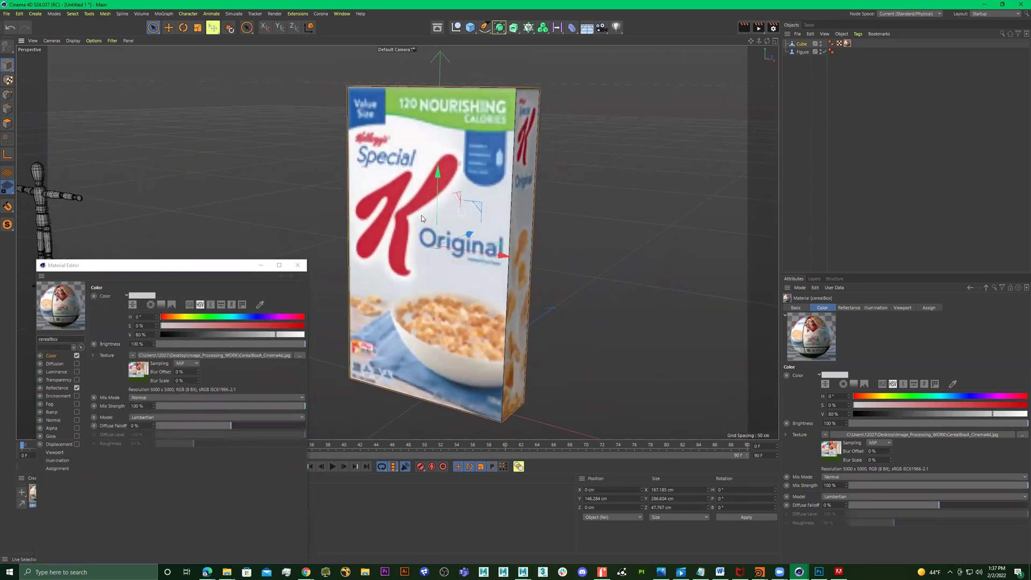
click(57, 452)
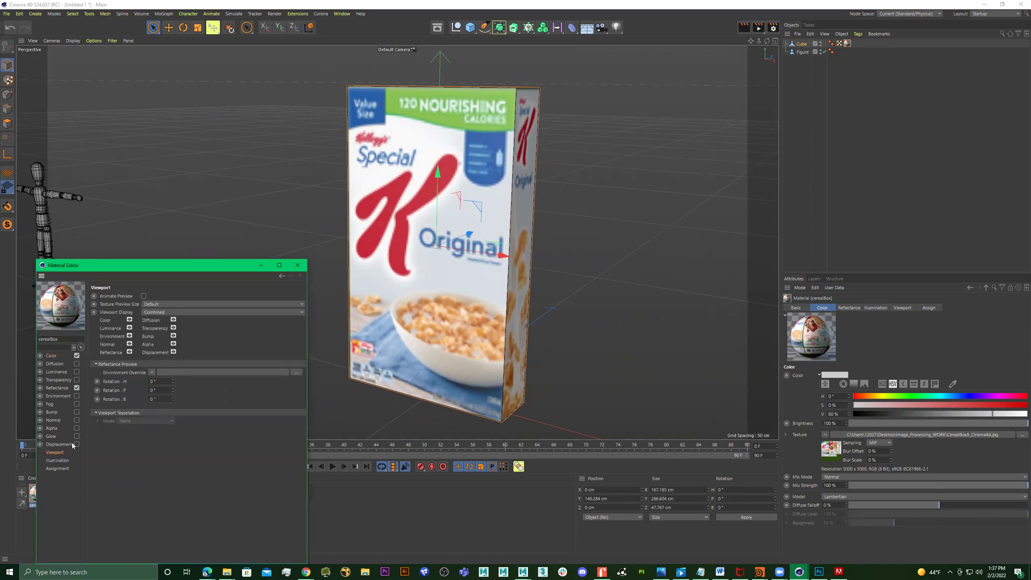
click(152, 304)
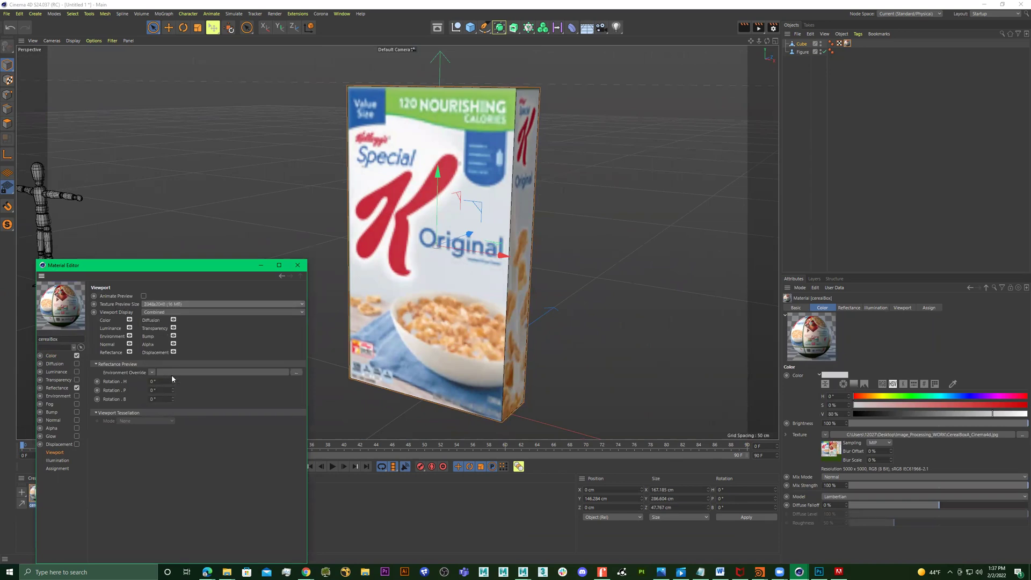
click(298, 265)
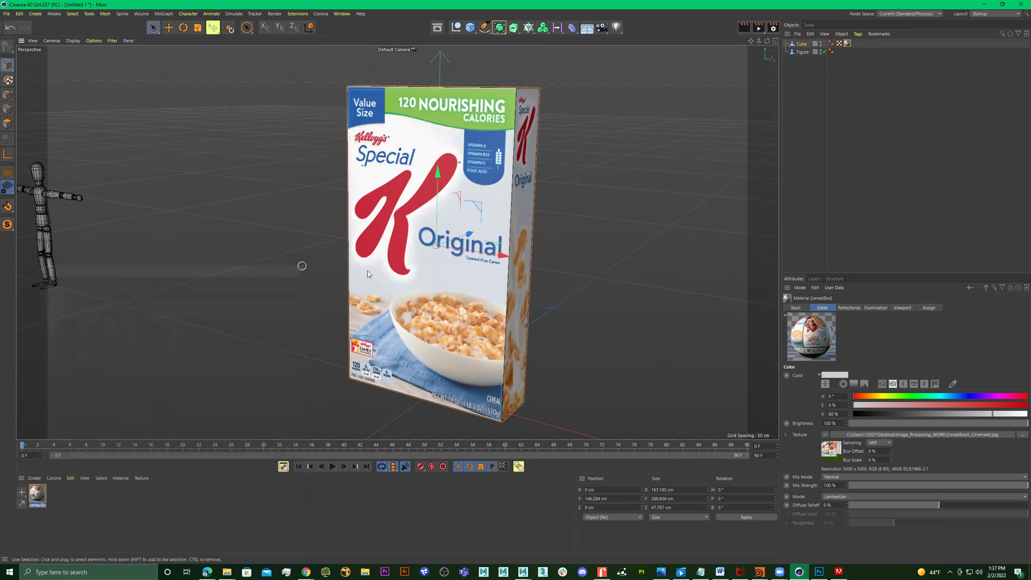